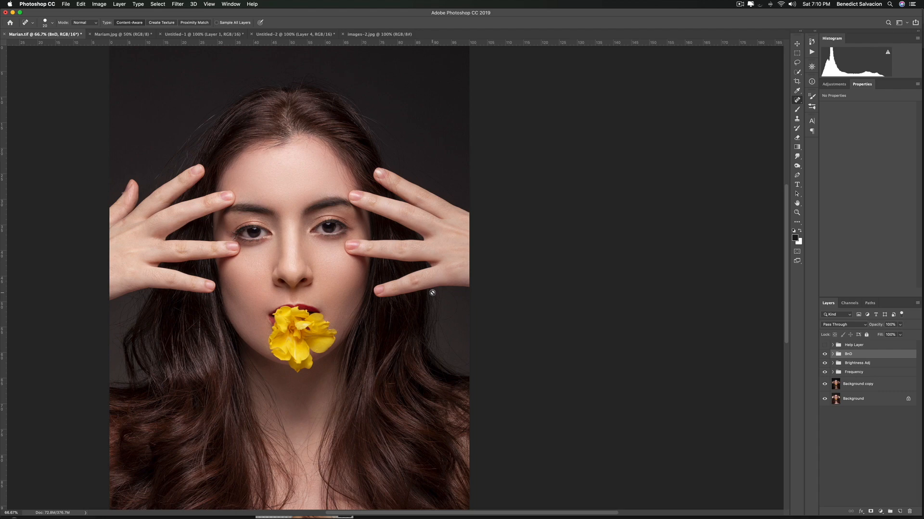
# - Open the Info panel to view its colour read-outs, and close it
pyautogui.hscroll(-5, 329, 291)
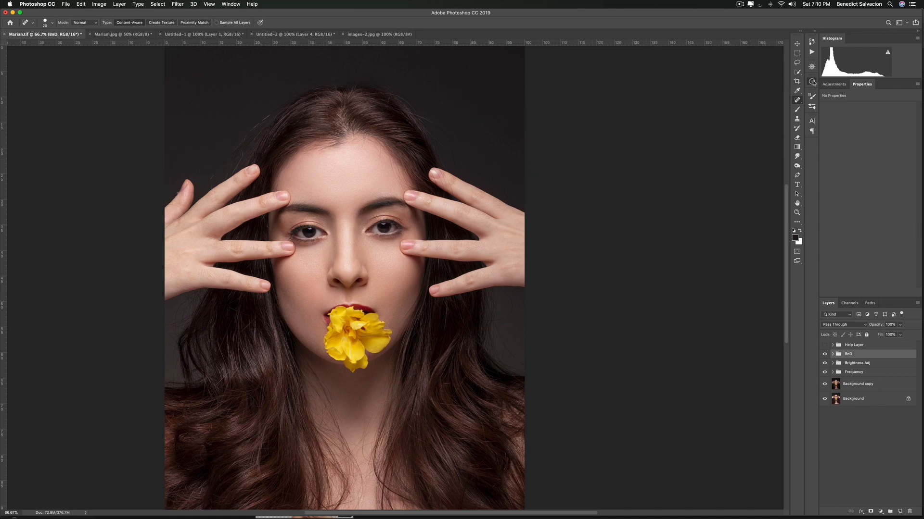
pyautogui.click(812, 82)
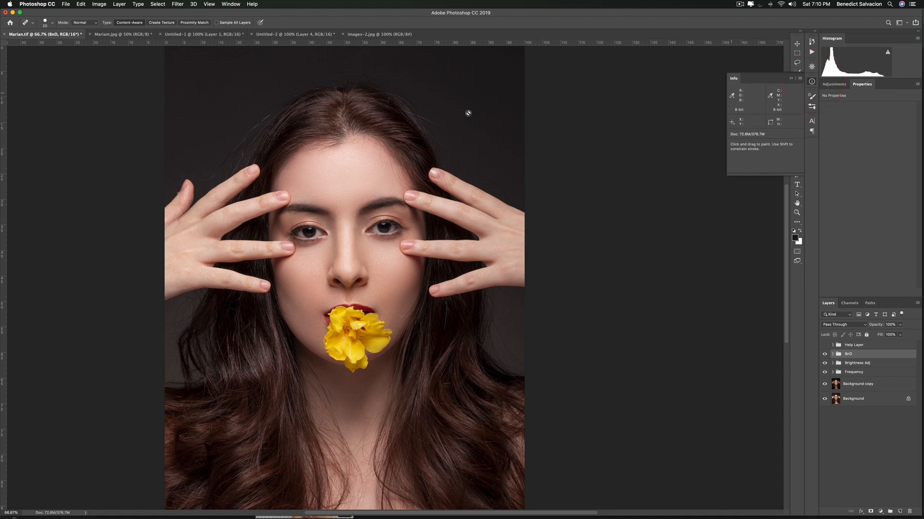
pyautogui.click(744, 92)
pyautogui.click(790, 78)
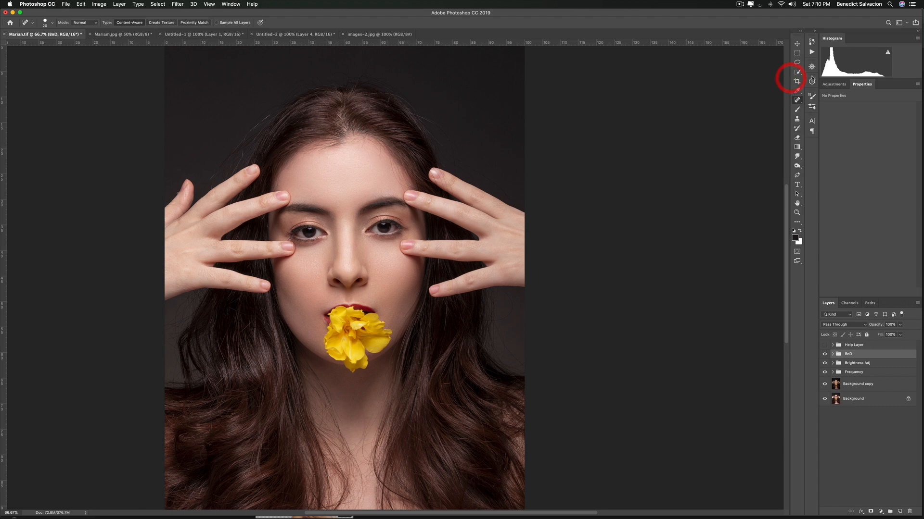
# - Lasso a small feathered patch at the forehead hairline and add a Curves adjustment layer
pyautogui.click(834, 84)
pyautogui.click(797, 62)
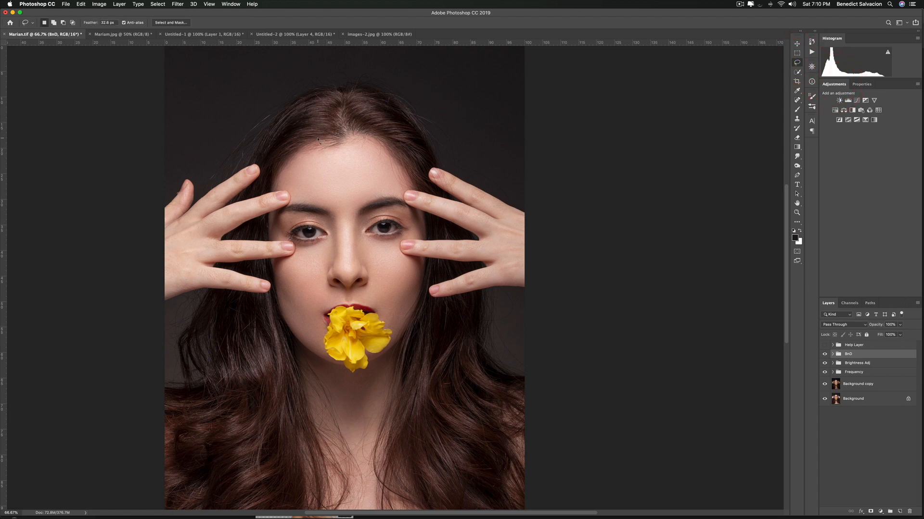
pyautogui.moveTo(325, 142)
pyautogui.mouseDown()
pyautogui.moveTo(310, 145)
pyautogui.moveTo(330, 149)
pyautogui.moveTo(324, 139)
pyautogui.mouseUp()
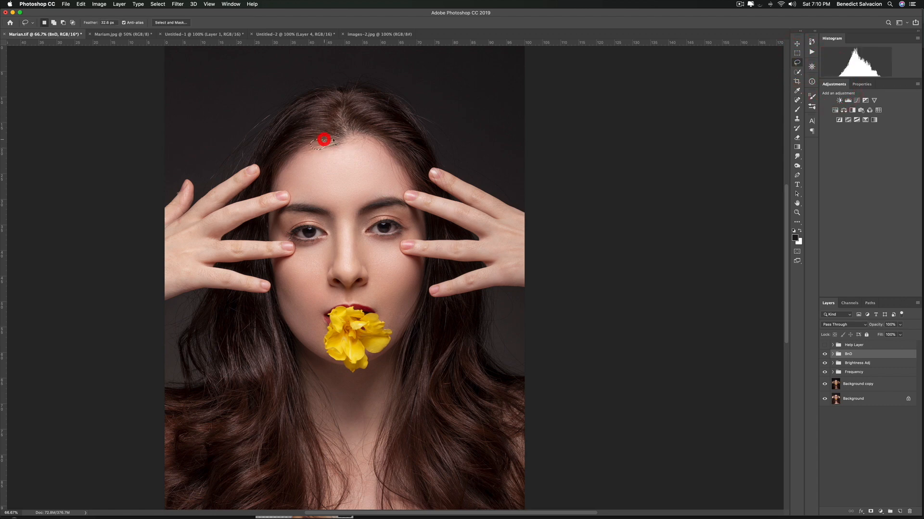
pyautogui.click(856, 101)
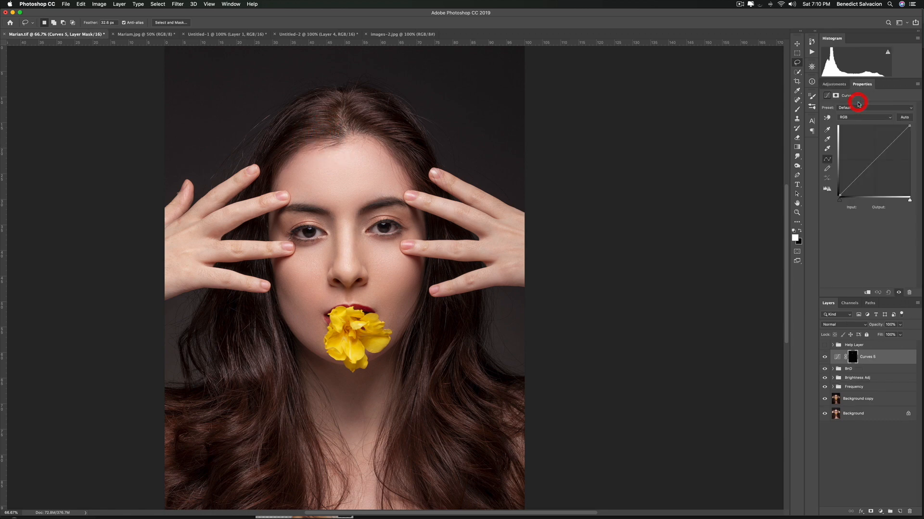
# - Lower the Red channel's midtones on the new Curves layer with a curve point at input 136, output 123
pyautogui.click(854, 116)
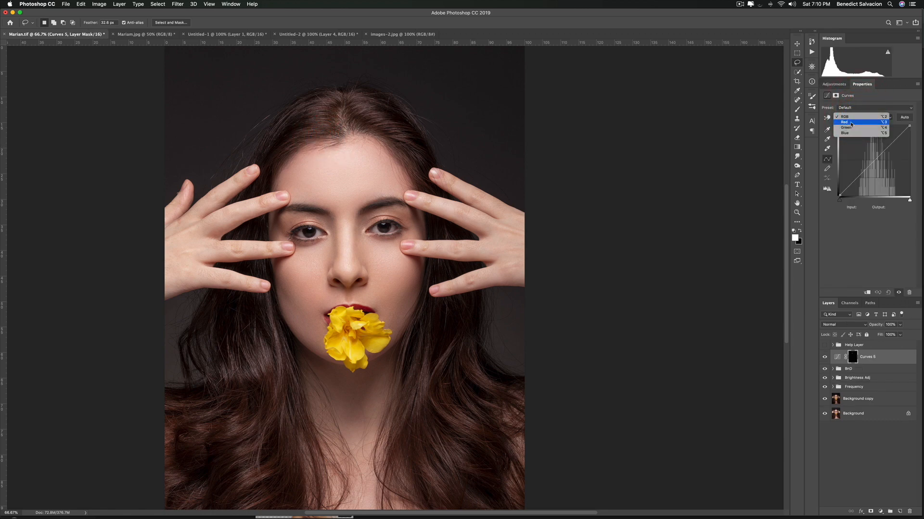
pyautogui.click(851, 123)
pyautogui.click(873, 161)
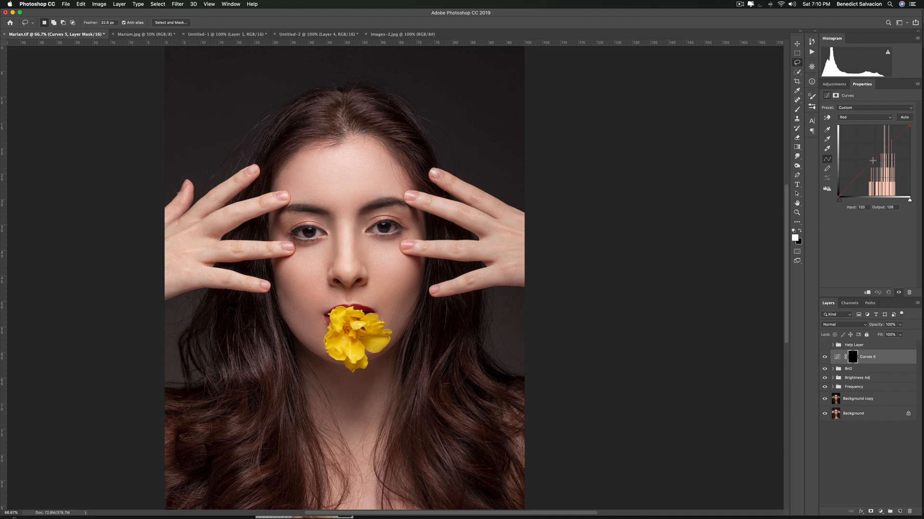
pyautogui.moveTo(872, 160); pyautogui.dragTo(873, 162)
pyautogui.moveTo(873, 162); pyautogui.dragTo(876, 162)
# - Paint the Curves 5 mask in white with the Brush at 20% opacity along the forehead hairline and temples
pyautogui.hscroll(-3, 331, 169)
pyautogui.press('b')
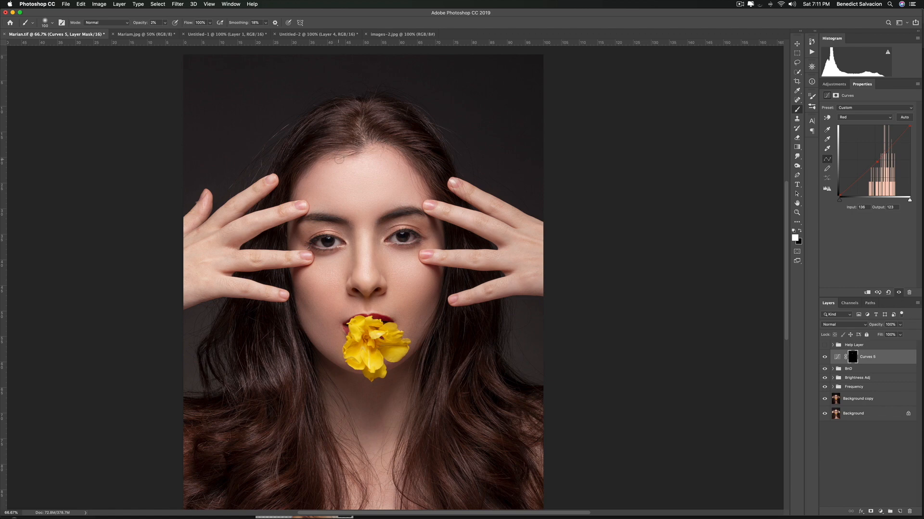
pyautogui.press(']')
pyautogui.press(']')
pyautogui.press(']')
pyautogui.press('2')
pyautogui.press('[')
pyautogui.press('[')
pyautogui.moveTo(371, 144)
pyautogui.mouseDown()
pyautogui.moveTo(378, 158)
pyautogui.moveTo(337, 156)
pyautogui.moveTo(307, 173)
pyautogui.moveTo(308, 191)
pyautogui.mouseUp()
pyautogui.moveTo(306, 186); pyautogui.dragTo(299, 194)
pyautogui.moveTo(369, 148); pyautogui.dragTo(383, 151)
pyautogui.moveTo(405, 154)
pyautogui.mouseDown()
pyautogui.moveTo(437, 194)
pyautogui.moveTo(424, 190)
pyautogui.mouseUp()
pyautogui.click(398, 148)
pyautogui.click(348, 135)
pyautogui.click(318, 154)
# - Paint the Curves 5 mask just beneath the nose and over the hairline on the face's left-hand edge
pyautogui.press('super+equal')
pyautogui.press('super+equal')
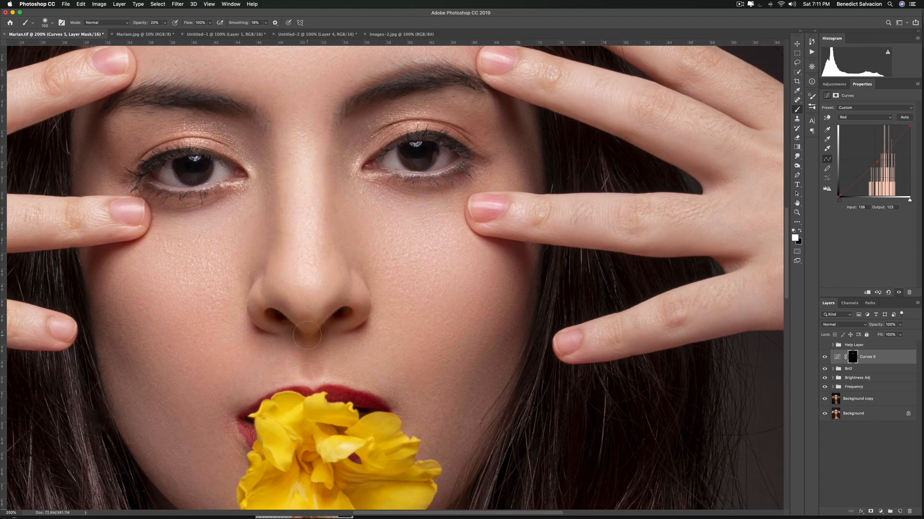
pyautogui.moveTo(307, 336); pyautogui.dragTo(309, 335)
pyautogui.press('super+minus')
pyautogui.press('super+minus')
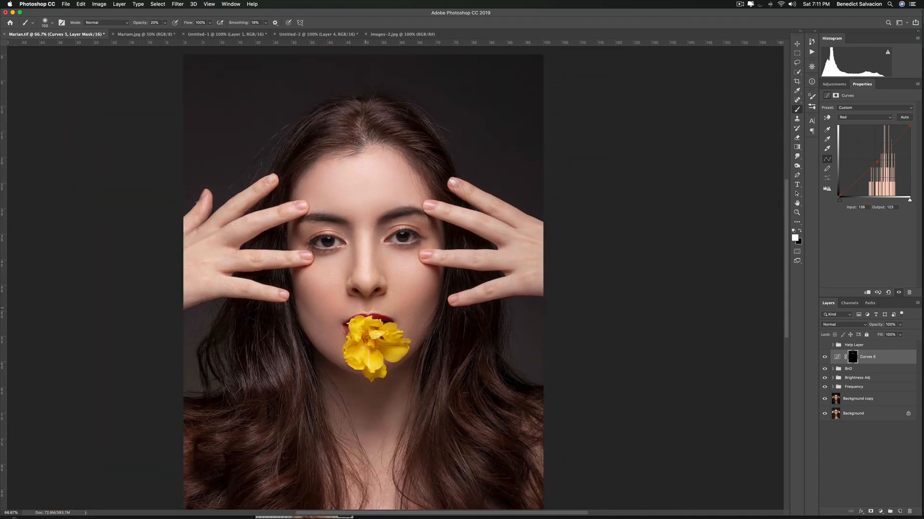
pyautogui.click(368, 298)
pyautogui.click(306, 166)
pyautogui.click(310, 163)
# - Paint the Curves 5 mask at 10% brush opacity over the outer cheeks and inner brow, reducing the brush and comparing with the layer hidden
pyautogui.press('1')
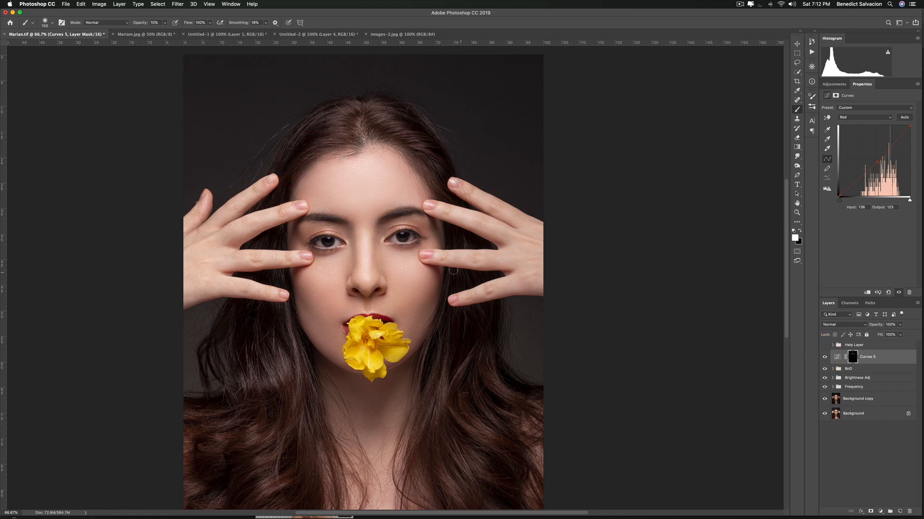
pyautogui.click(436, 271)
pyautogui.press('[')
pyautogui.press('[')
pyautogui.press('[')
pyautogui.press('[')
pyautogui.press('[')
pyautogui.click(295, 277)
pyautogui.click(826, 357)
pyautogui.click(826, 357)
pyautogui.click(346, 218)
# - Paint the Curves 5 mask on the forehead with an enlarged brush at 10% opacity, checking against the hidden layer
pyautogui.press(']')
pyautogui.press(']')
pyautogui.press(']')
pyautogui.press(']')
pyautogui.press(']')
pyautogui.moveTo(371, 153); pyautogui.dragTo(355, 99)
pyautogui.click(306, 106)
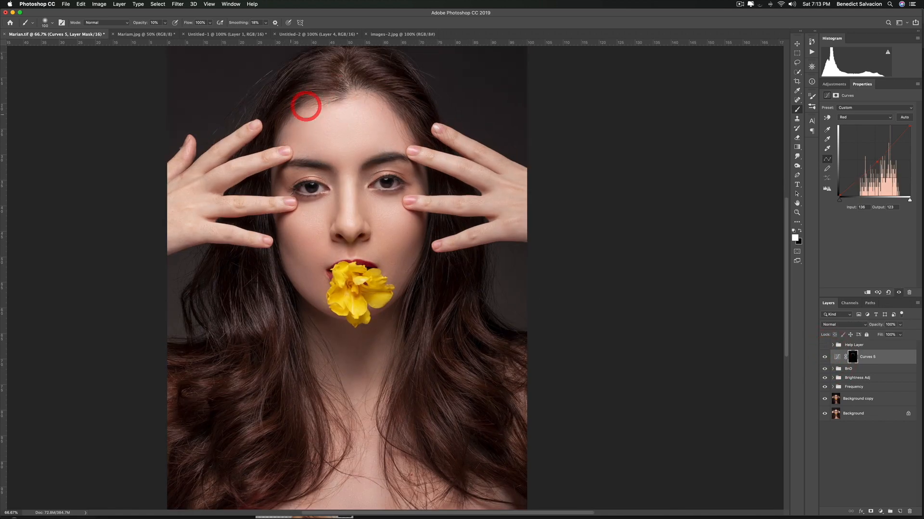
pyautogui.click(305, 119)
pyautogui.click(824, 357)
pyautogui.click(825, 358)
pyautogui.click(328, 155)
pyautogui.click(379, 119)
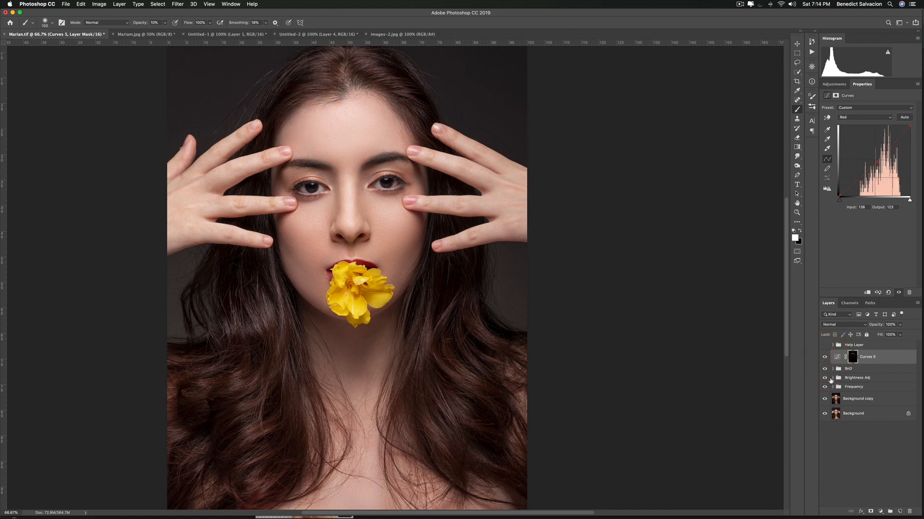
# - Toggle the Curves 5 layer's visibility to compare the skin colour before and after
pyautogui.click(825, 358)
pyautogui.click(824, 358)
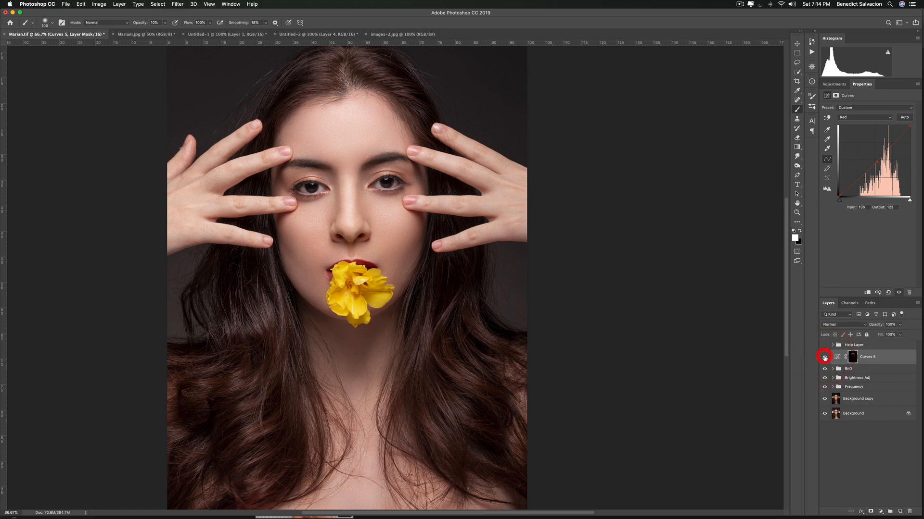
pyautogui.click(824, 358)
pyautogui.click(825, 357)
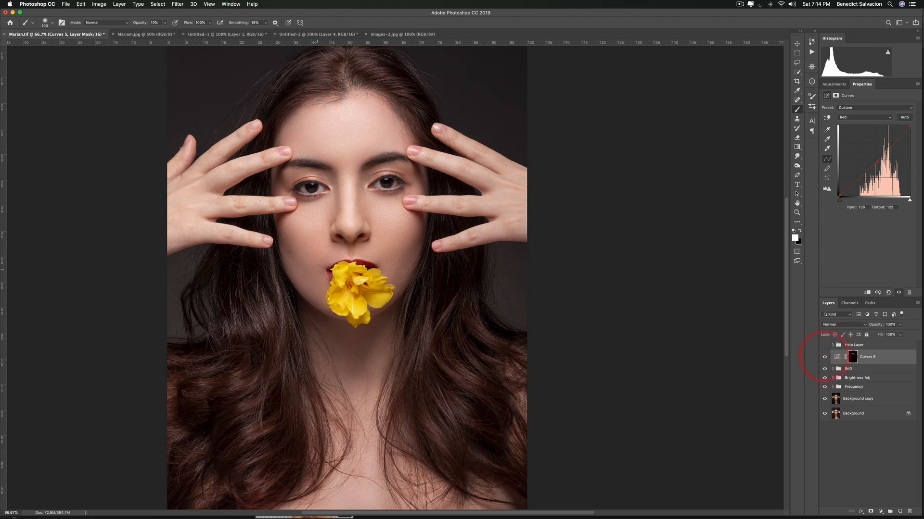
# - Lasso a small patch on the side of the nose bridge and add a second Curves adjustment layer
pyautogui.scroll(-2, 304, 231)
pyautogui.hscroll(-1, 304, 231)
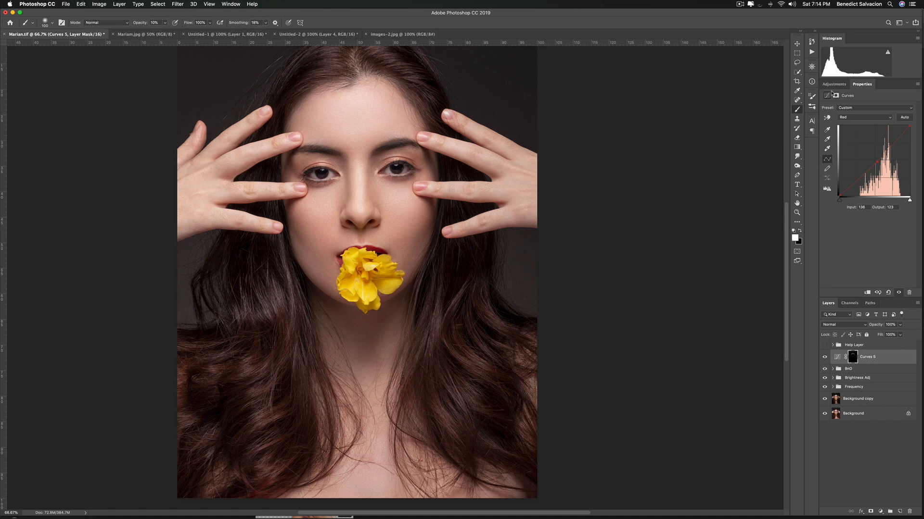
pyautogui.click(834, 84)
pyautogui.click(796, 63)
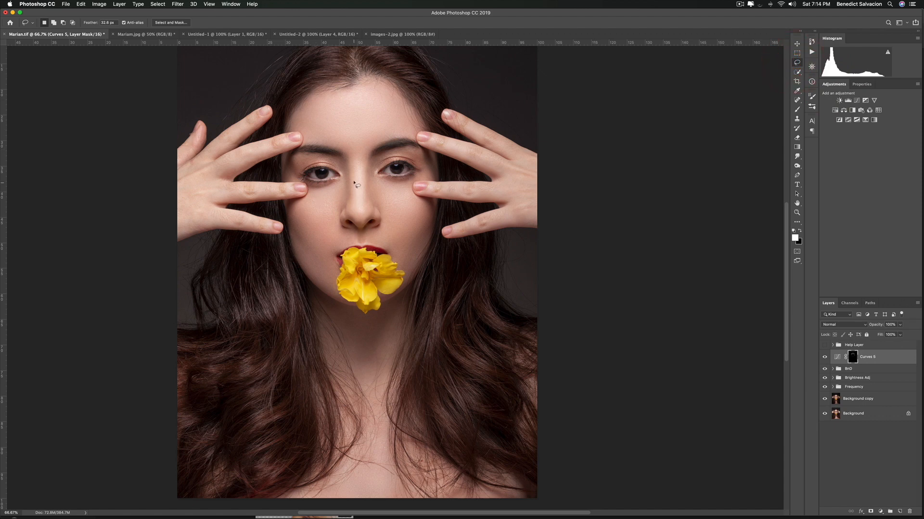
pyautogui.moveTo(355, 175)
pyautogui.mouseDown()
pyautogui.moveTo(352, 201)
pyautogui.moveTo(355, 174)
pyautogui.mouseUp()
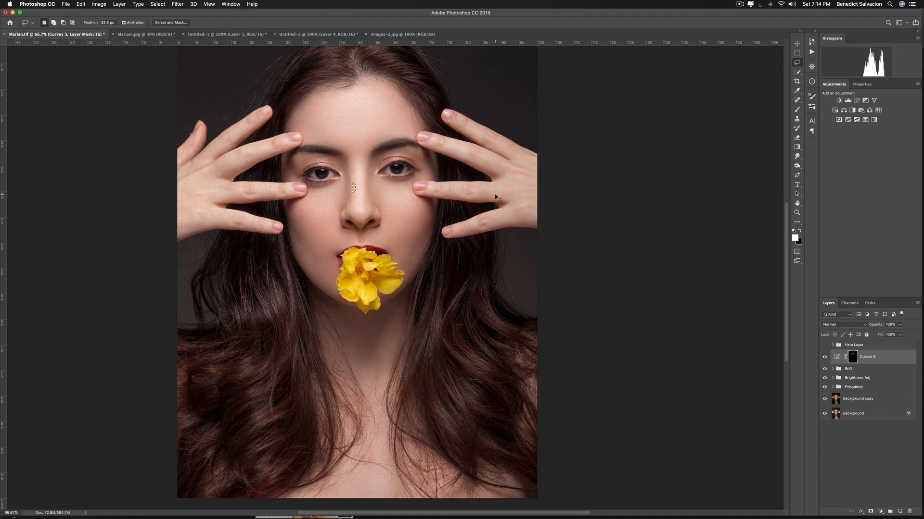
pyautogui.press('super+plus')
pyautogui.press('super+plus')
pyautogui.scroll(5, 495, 196)
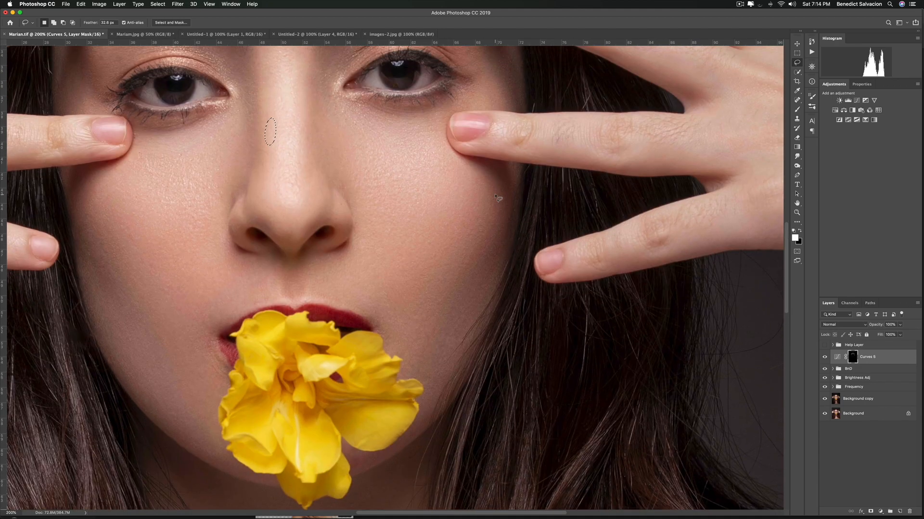
pyautogui.scroll(2, 496, 197)
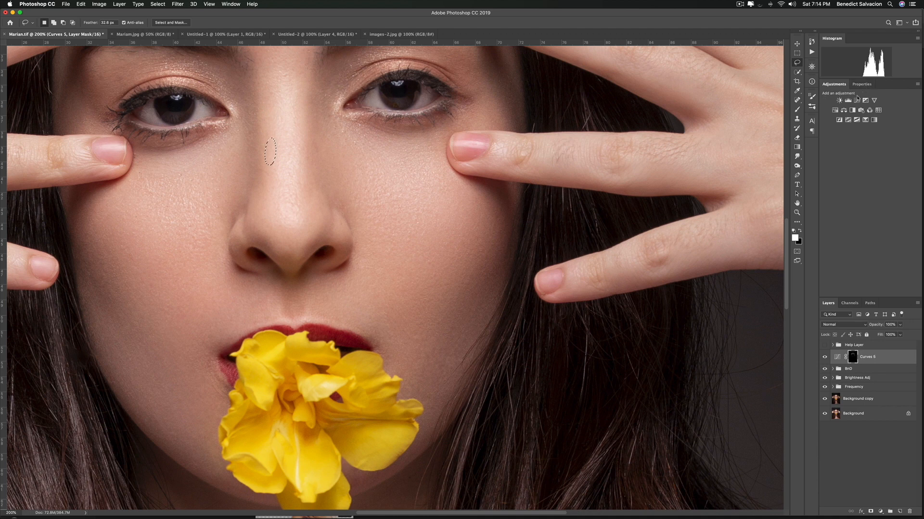
pyautogui.click(857, 100)
# - Raise the Curves 6 Blue channel with a point at input 124, output 134, and set the layer's opacity to 78%
pyautogui.click(859, 117)
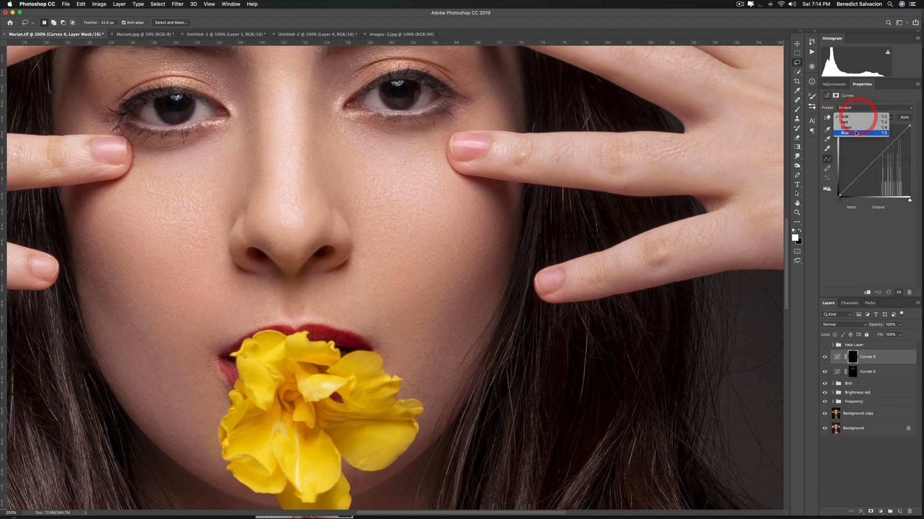
pyautogui.click(851, 133)
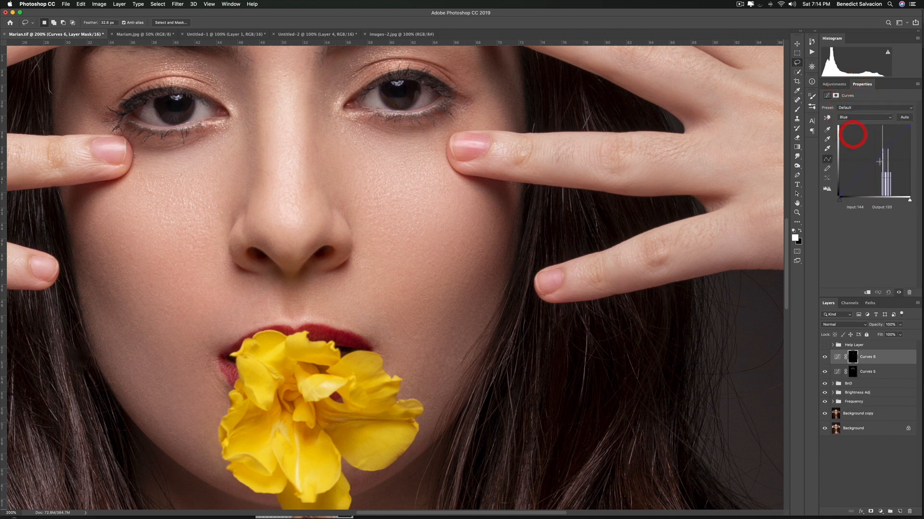
pyautogui.moveTo(874, 162)
pyautogui.mouseDown()
pyautogui.moveTo(861, 148)
pyautogui.moveTo(873, 158)
pyautogui.mouseUp()
pyautogui.click(873, 158)
pyautogui.moveTo(872, 160); pyautogui.dragTo(874, 162)
pyautogui.moveTo(874, 161); pyautogui.dragTo(874, 162)
pyautogui.moveTo(875, 326)
pyautogui.mouseDown()
pyautogui.moveTo(807, 329)
pyautogui.moveTo(836, 328)
pyautogui.mouseUp()
# - Paint the Curves 6 mask with the Brush at 10% opacity along the nose bridge
pyautogui.press('super+minus')
pyautogui.press('super+minus')
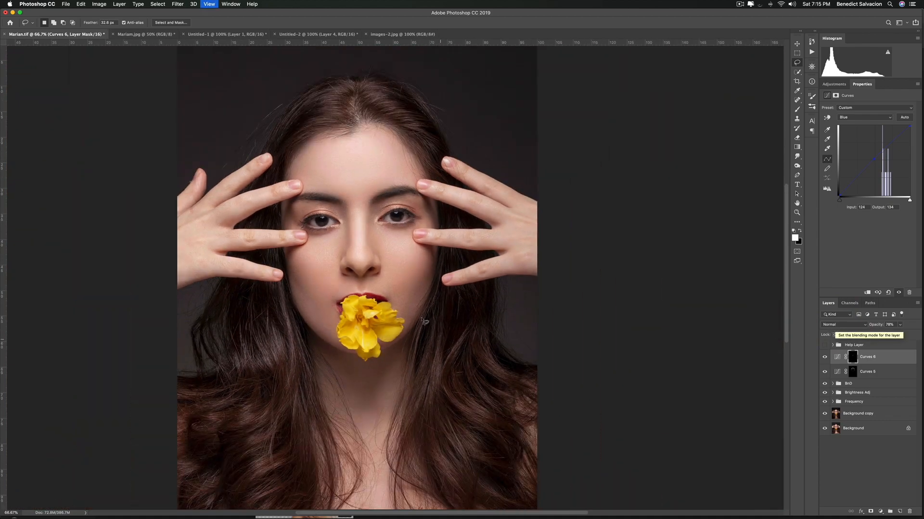
pyautogui.press('b')
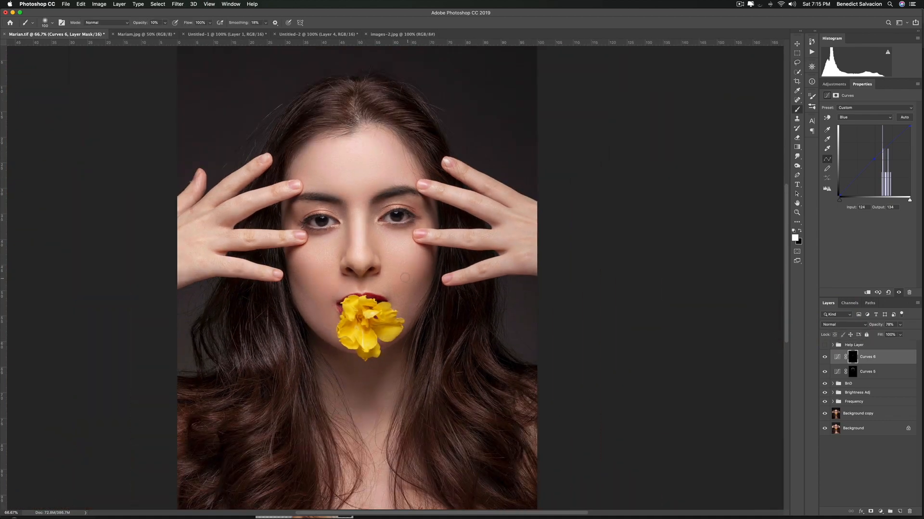
pyautogui.moveTo(363, 253); pyautogui.dragTo(364, 259)
pyautogui.moveTo(363, 232)
pyautogui.mouseDown()
pyautogui.moveTo(364, 255)
pyautogui.moveTo(366, 238)
pyautogui.mouseUp()
# - Paint the Curves 5 mask at 10% brush opacity over the nose bridge and the area between the eyebrows
pyautogui.click(853, 371)
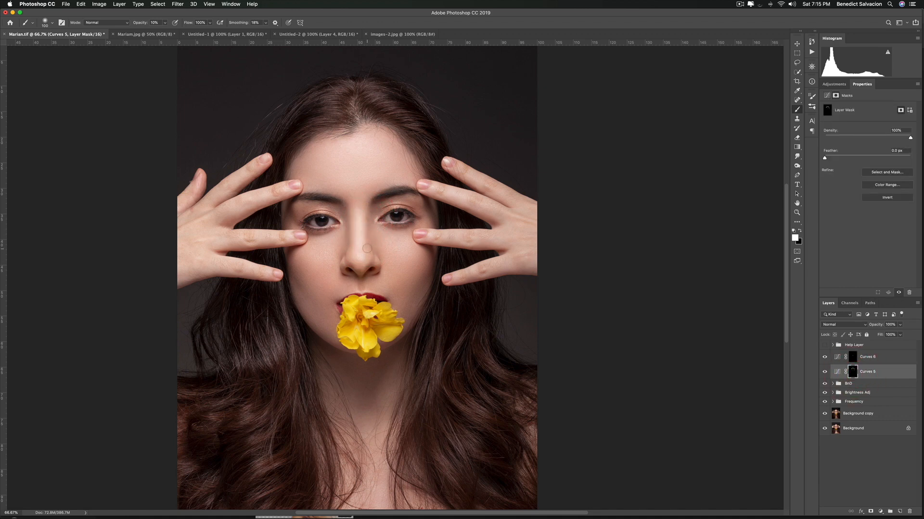
pyautogui.moveTo(367, 238); pyautogui.dragTo(365, 249)
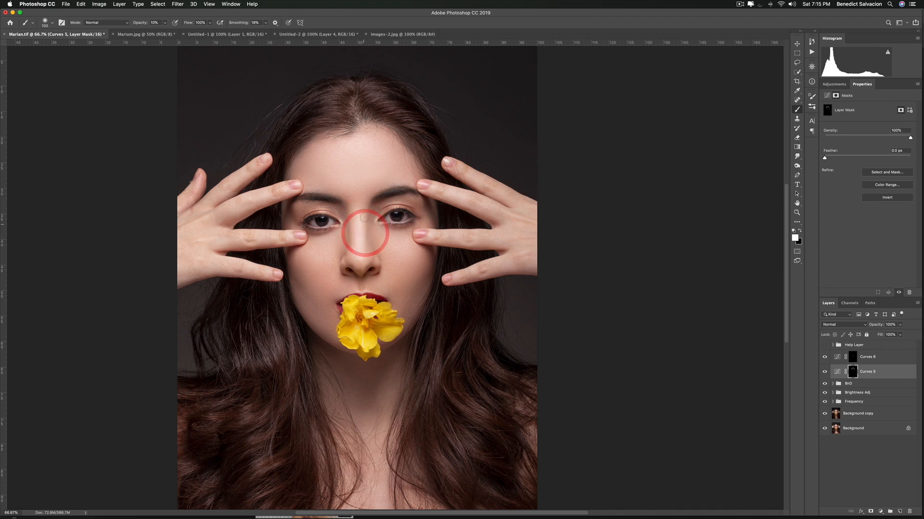
pyautogui.moveTo(364, 217)
pyautogui.mouseDown()
pyautogui.moveTo(365, 248)
pyautogui.moveTo(352, 237)
pyautogui.moveTo(346, 198)
pyautogui.moveTo(372, 187)
pyautogui.mouseUp()
pyautogui.click(346, 195)
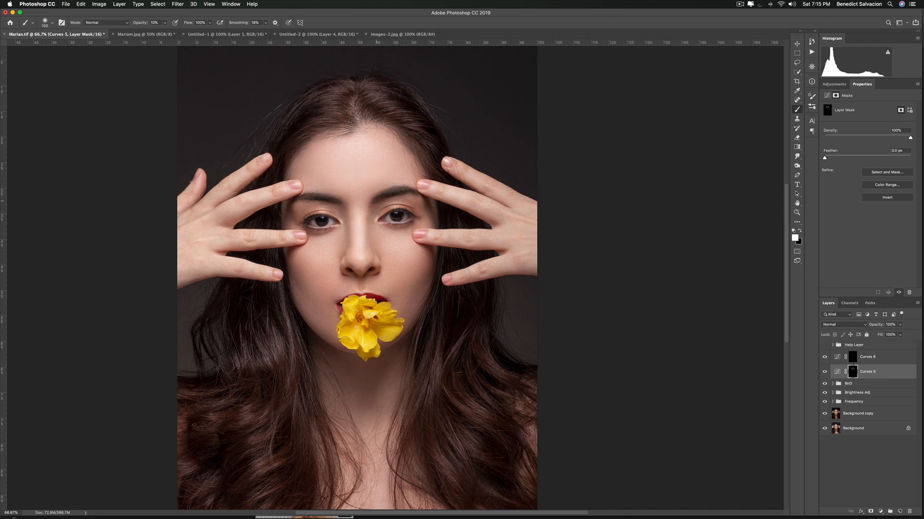
pyautogui.moveTo(383, 191); pyautogui.dragTo(371, 190)
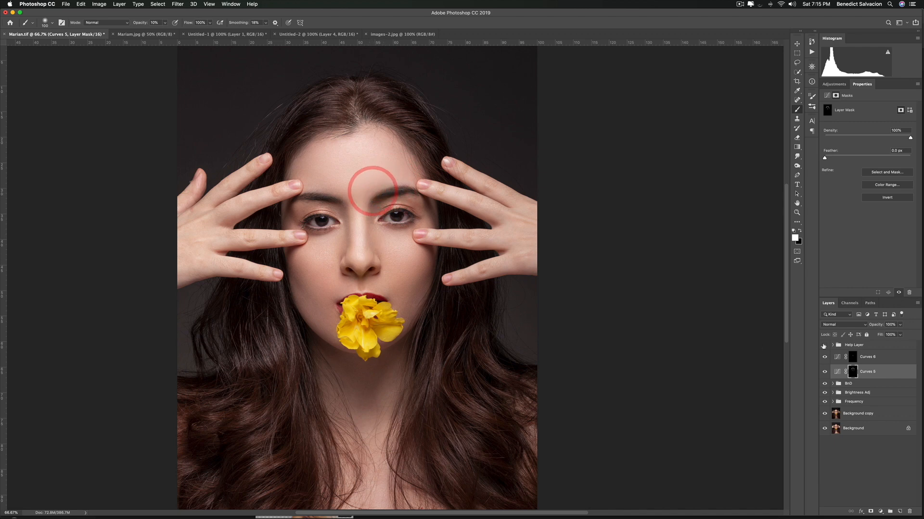
# - Paint the Curves 6 mask at 10% brush opacity over the nose's bridge, sides and tip, up to between the eyebrows
pyautogui.click(847, 357)
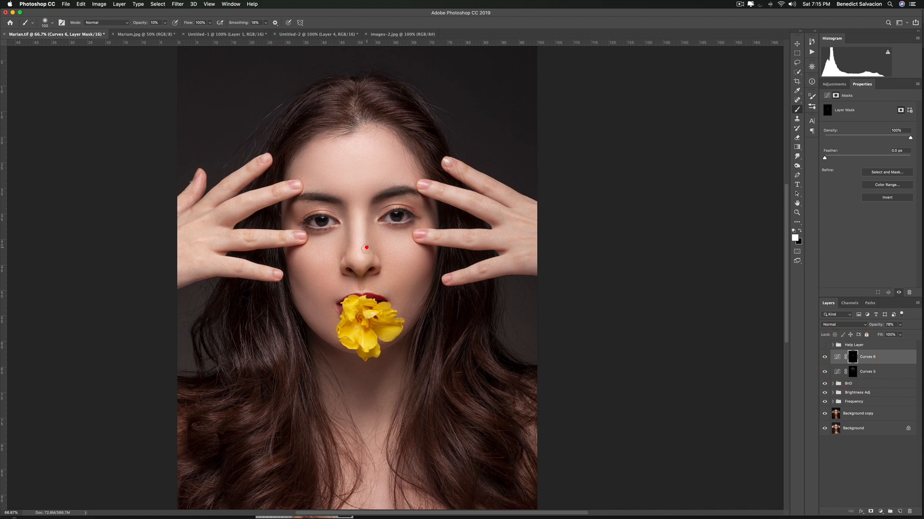
pyautogui.moveTo(367, 248)
pyautogui.mouseDown()
pyautogui.moveTo(376, 252)
pyautogui.moveTo(354, 236)
pyautogui.moveTo(352, 208)
pyautogui.mouseUp()
pyautogui.moveTo(353, 213)
pyautogui.mouseDown()
pyautogui.moveTo(350, 241)
pyautogui.moveTo(361, 250)
pyautogui.moveTo(379, 238)
pyautogui.moveTo(380, 254)
pyautogui.moveTo(375, 224)
pyautogui.moveTo(378, 257)
pyautogui.moveTo(379, 227)
pyautogui.moveTo(378, 256)
pyautogui.mouseUp()
pyautogui.moveTo(377, 240)
pyautogui.mouseDown()
pyautogui.moveTo(378, 256)
pyautogui.moveTo(345, 247)
pyautogui.mouseUp()
pyautogui.click(366, 261)
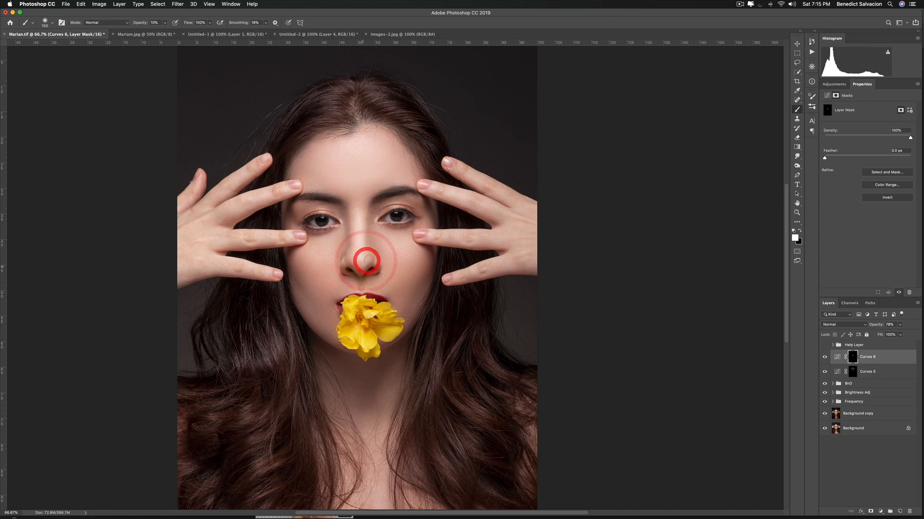
pyautogui.click(368, 261)
pyautogui.click(363, 261)
pyautogui.click(349, 260)
pyautogui.click(344, 258)
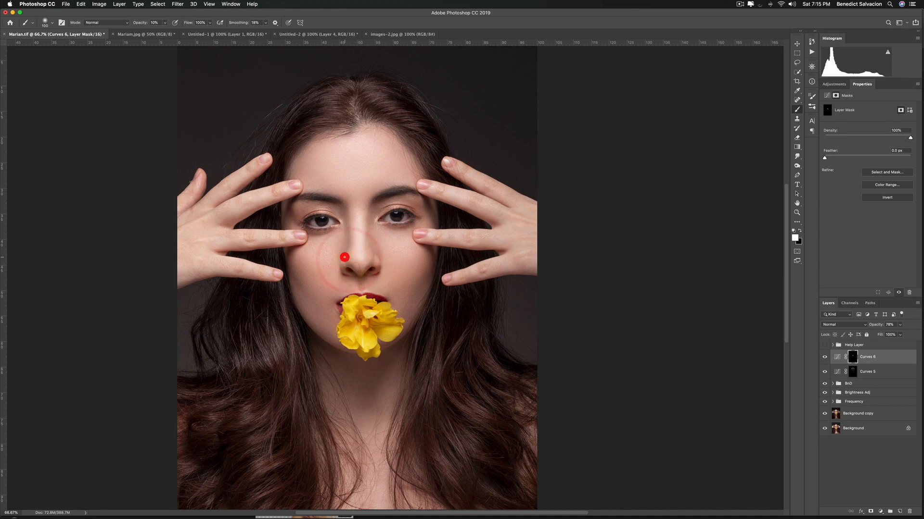
pyautogui.click(352, 259)
pyautogui.click(371, 255)
pyautogui.click(374, 261)
pyautogui.click(367, 256)
pyautogui.click(355, 255)
pyautogui.click(353, 245)
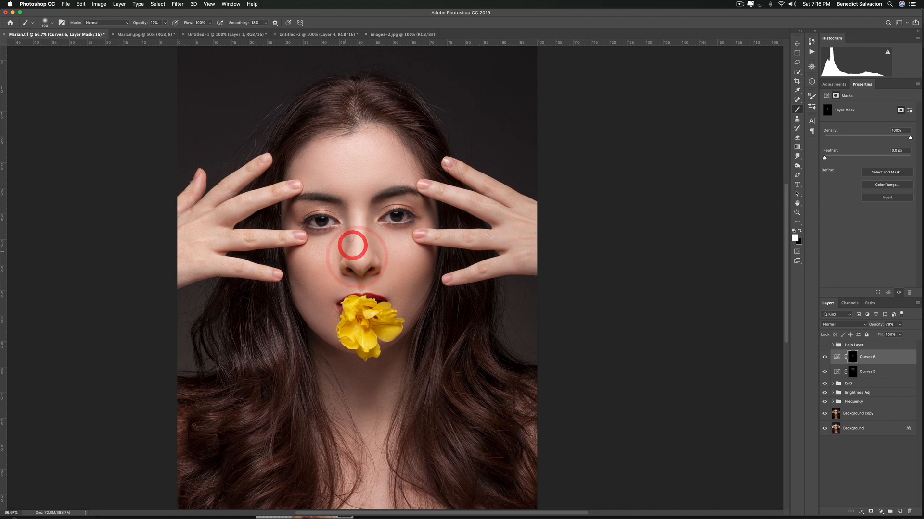
pyautogui.click(351, 235)
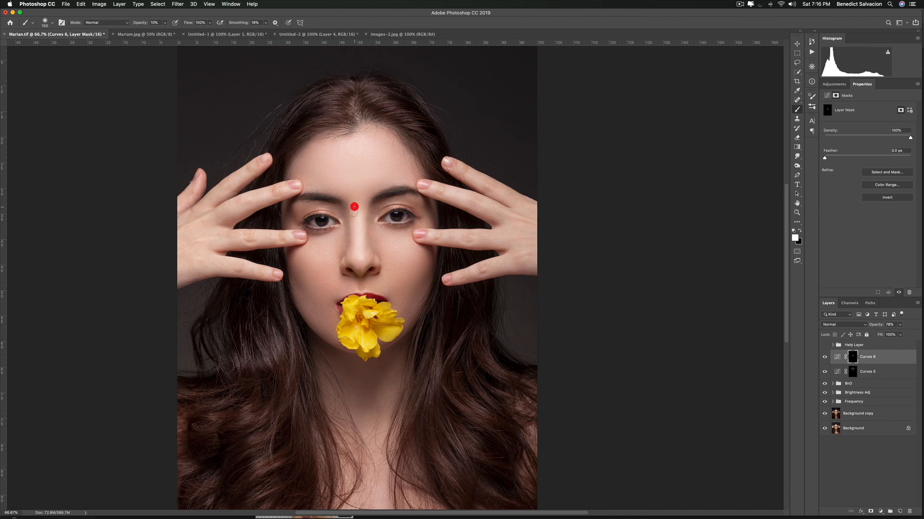
pyautogui.click(354, 207)
# - Paint the Curves 5 mask at 10% brush opacity between the eyebrows and over their inner ends
pyautogui.click(851, 371)
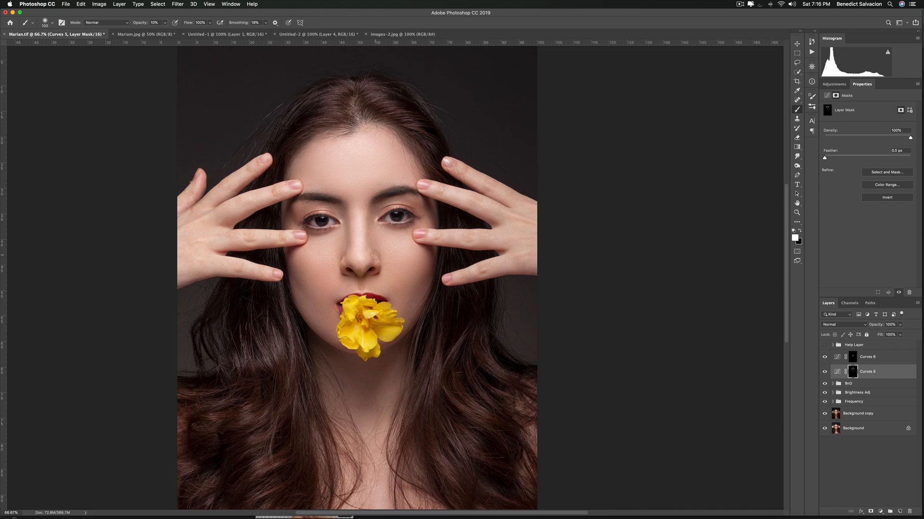
pyautogui.click(371, 205)
pyautogui.click(354, 193)
pyautogui.click(342, 195)
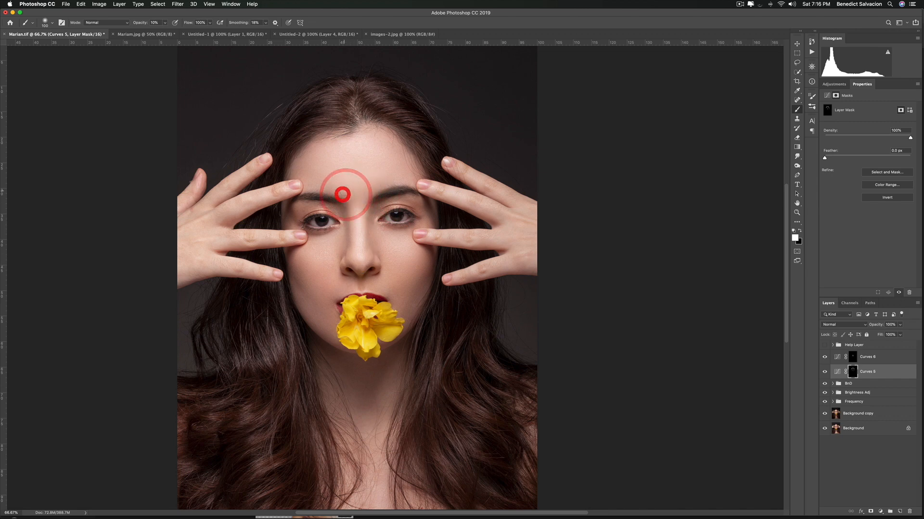
pyautogui.click(342, 193)
pyautogui.click(346, 198)
pyautogui.click(355, 203)
pyautogui.click(376, 190)
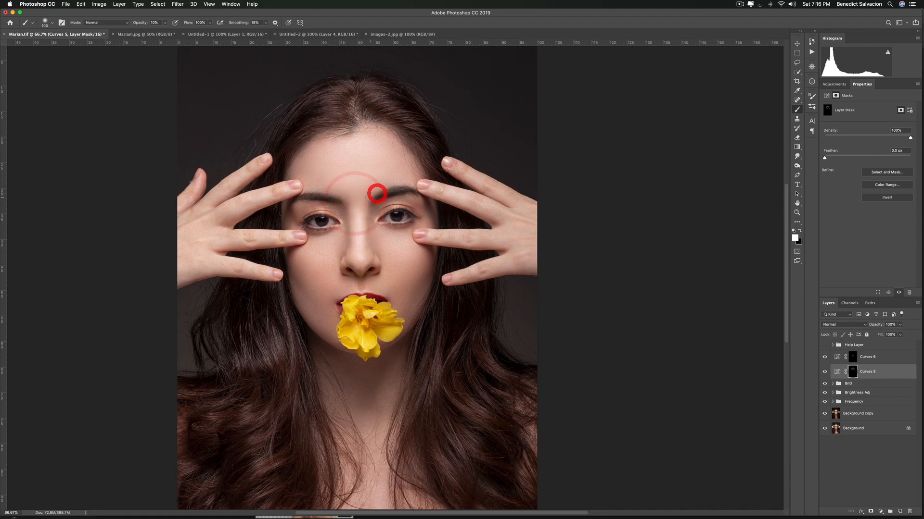
pyautogui.click(381, 190)
# - Paint the Curves 6 mask over the nose and the hand on the photo's left side, and the Curves 5 mask over its fingertip
pyautogui.hotkey('alt', ']')
pyautogui.click(351, 251)
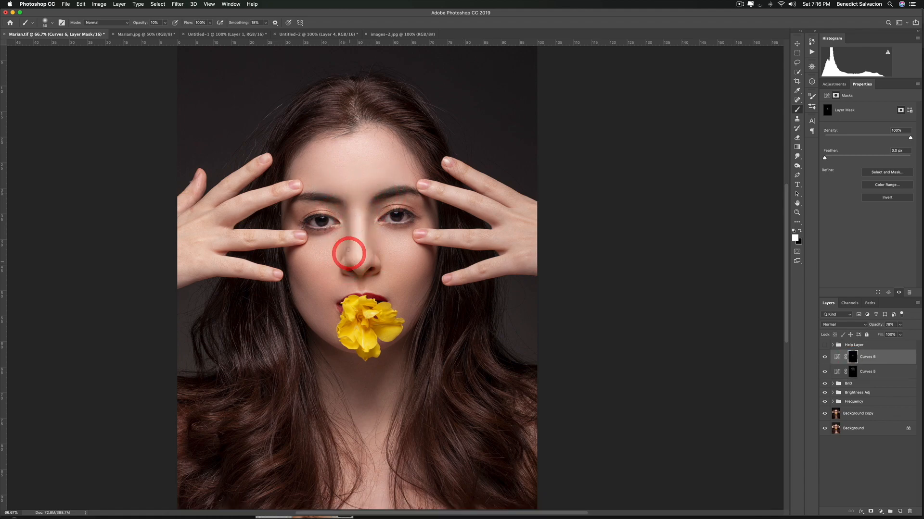
pyautogui.click(379, 236)
pyautogui.click(192, 203)
pyautogui.moveTo(218, 220); pyautogui.dragTo(298, 231)
pyautogui.hotkey('alt', '[')
pyautogui.click(295, 231)
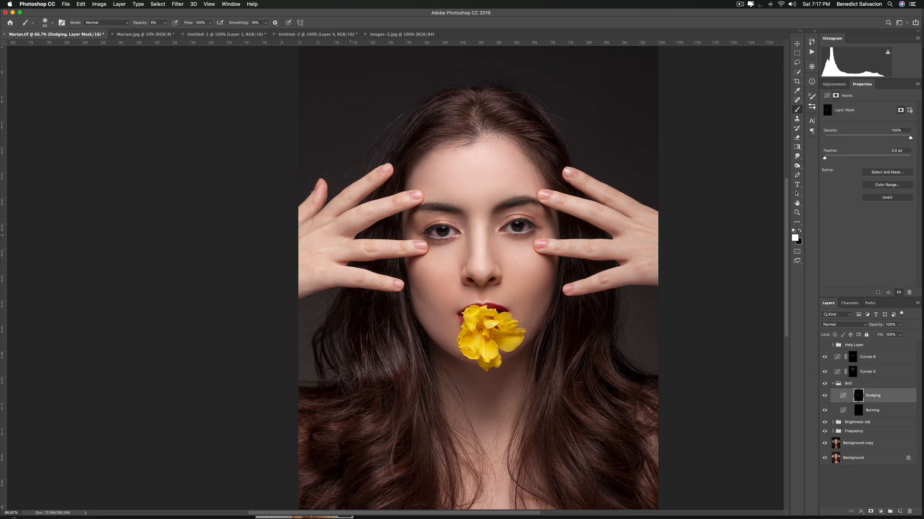
# - Paint the Dodging mask at 5% brush opacity over the fingers of the photo's left-side hand and toggle the Curves 6 layer's visibility
pyautogui.click(348, 235)
pyautogui.click(381, 218)
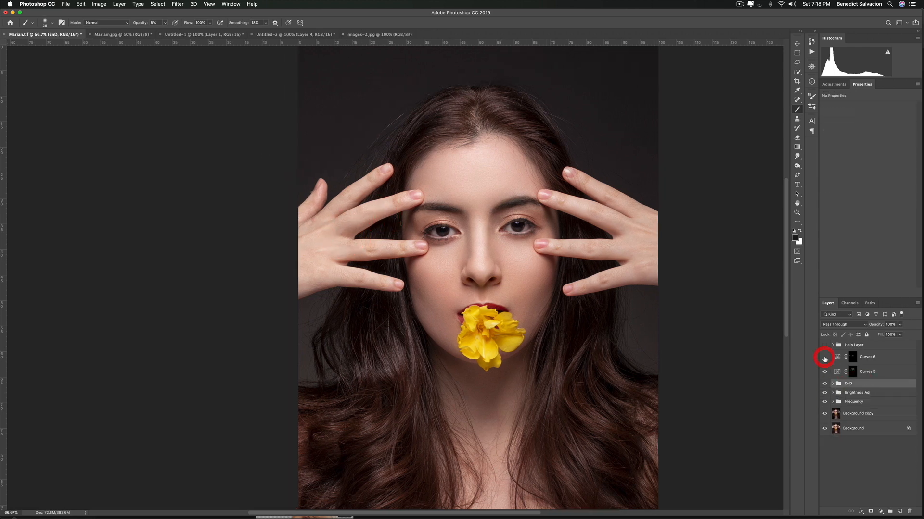
pyautogui.click(825, 355)
# - Paint the REd and YW masks at 5% brush opacity over the cheek beside the mouth, both hands and the thumb
pyautogui.click(858, 380)
pyautogui.click(450, 301)
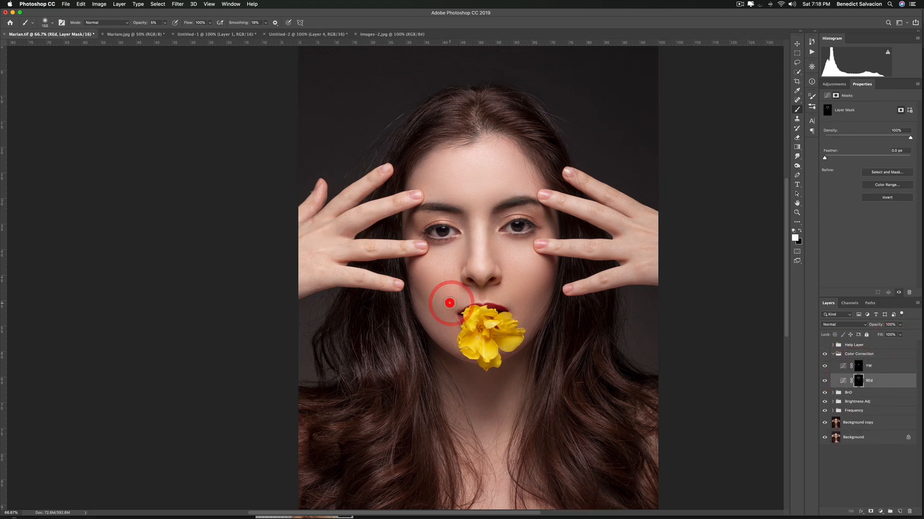
pyautogui.click(333, 168)
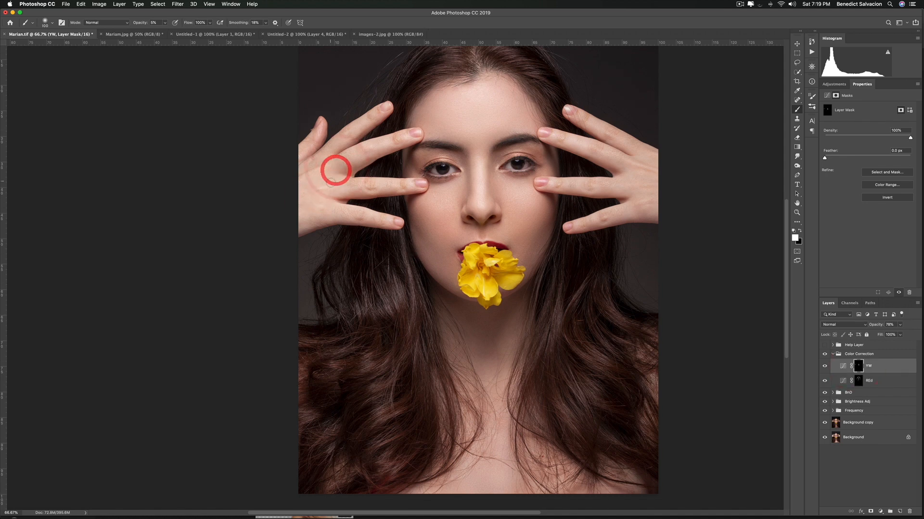
pyautogui.click(585, 151)
pyautogui.click(311, 179)
pyautogui.click(310, 155)
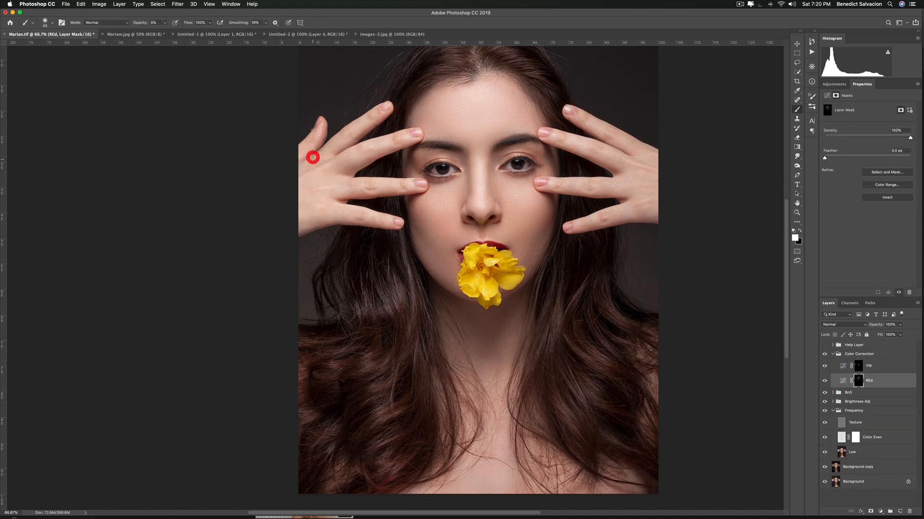
pyautogui.click(320, 130)
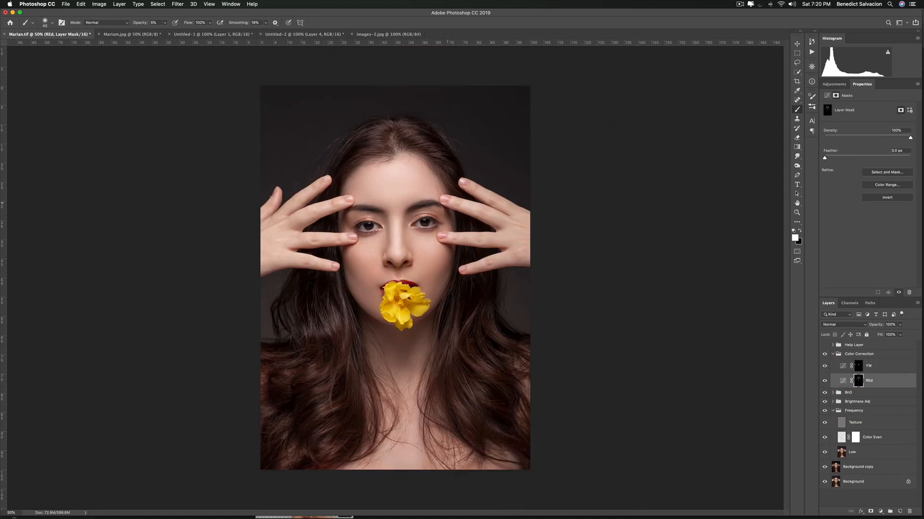
pyautogui.click(443, 185)
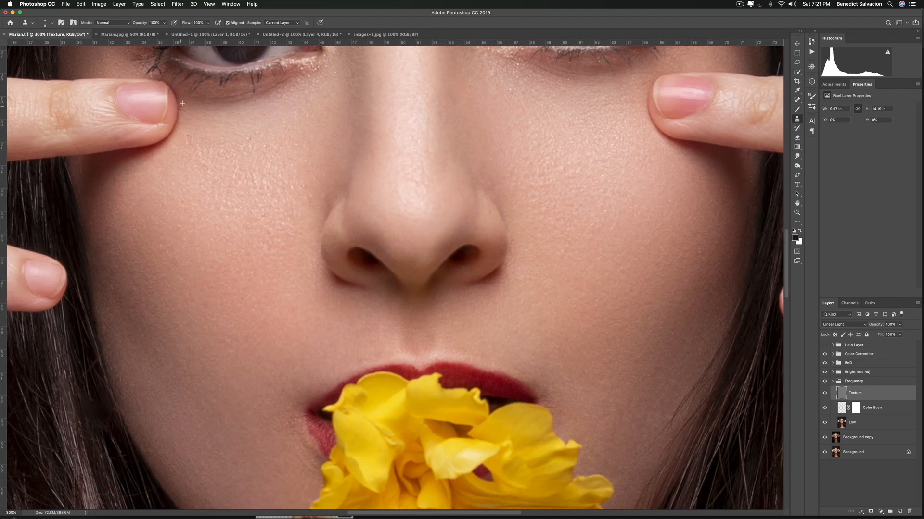
# - Clone Stamp the cheek on the Texture layer and the stray fibres beside the thumbnail on a new layer above it
pyautogui.click(212, 140)
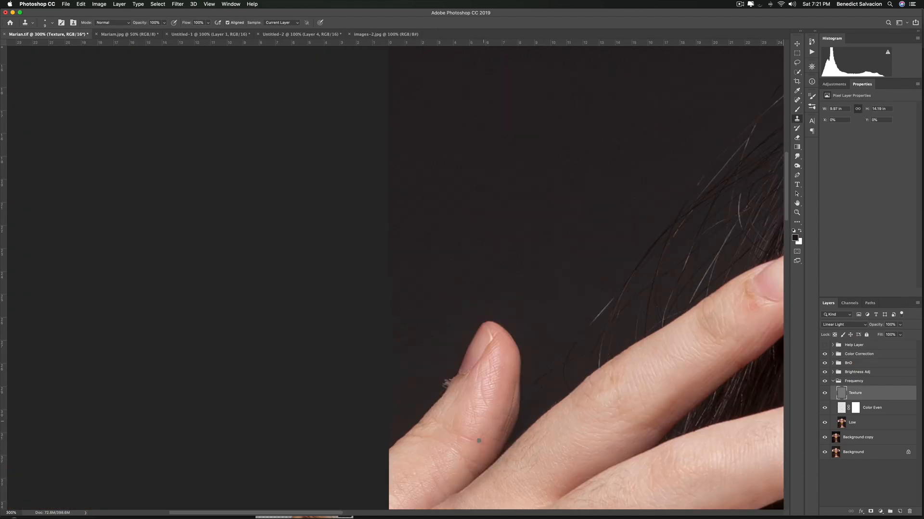
pyautogui.rightClick(407, 353)
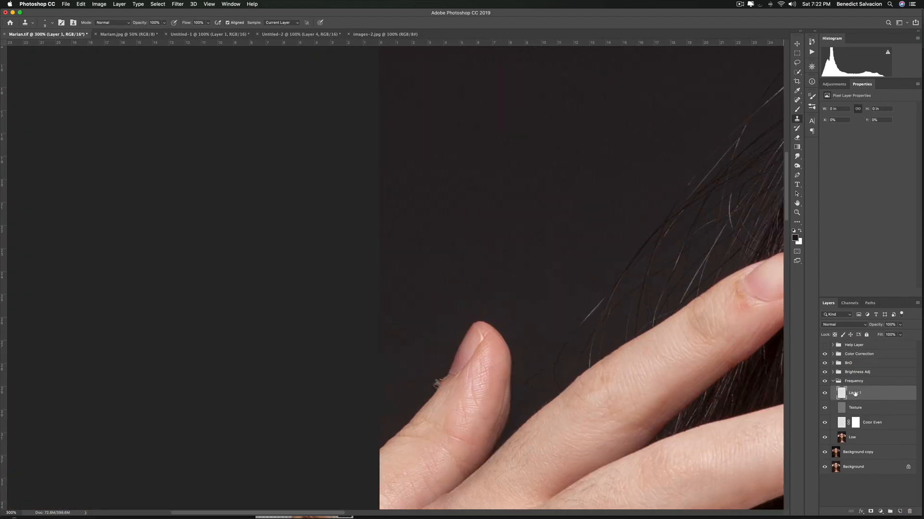
pyautogui.click(426, 388)
# - Compare the portrait with and without the collapsed Color Correction group by repeatedly toggling the group's visibility
pyautogui.click(832, 355)
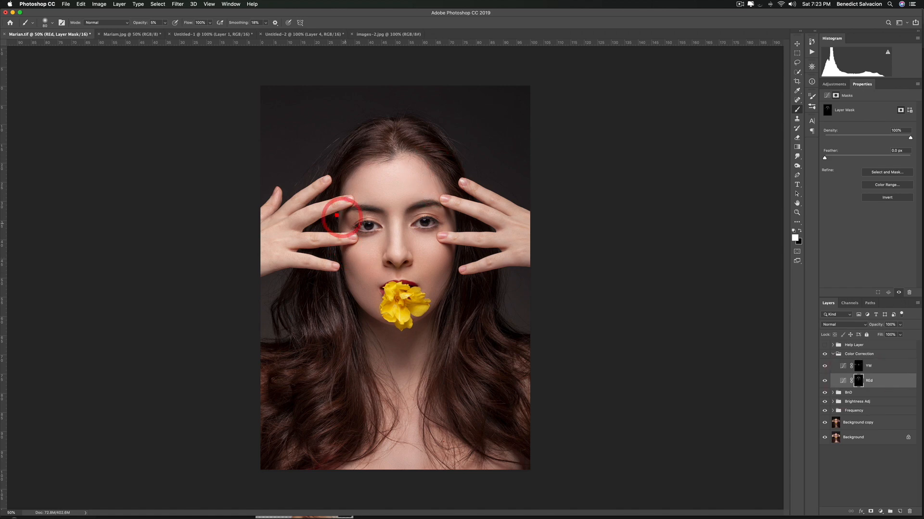
pyautogui.click(832, 354)
pyautogui.press('super+1')
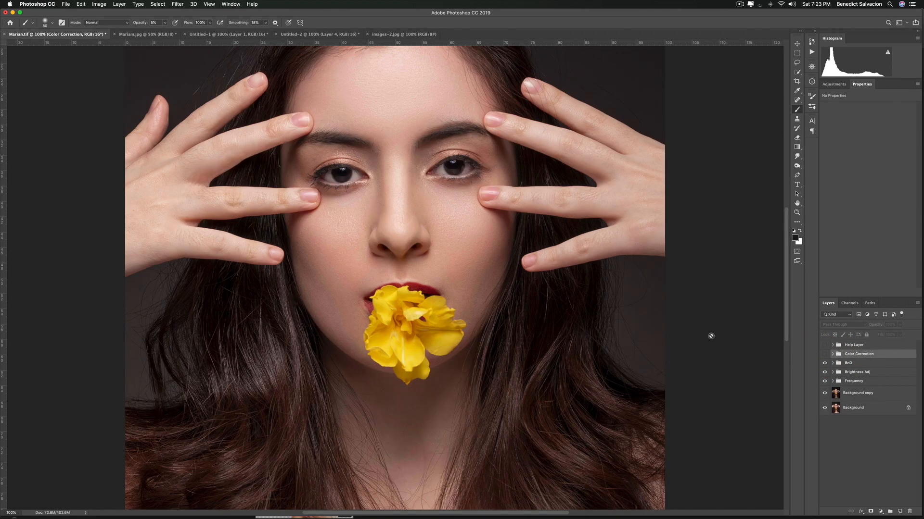
pyautogui.scroll(5, 558, 332)
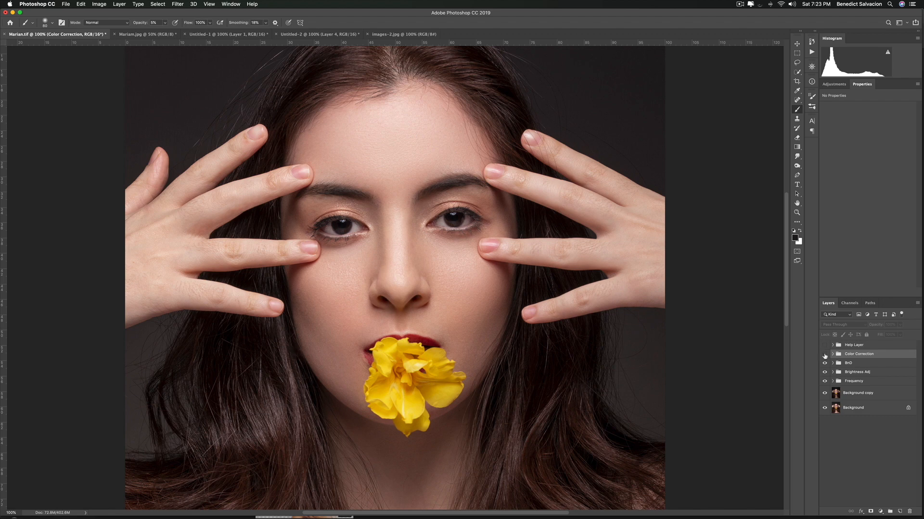
pyautogui.click(825, 354)
pyautogui.click(824, 355)
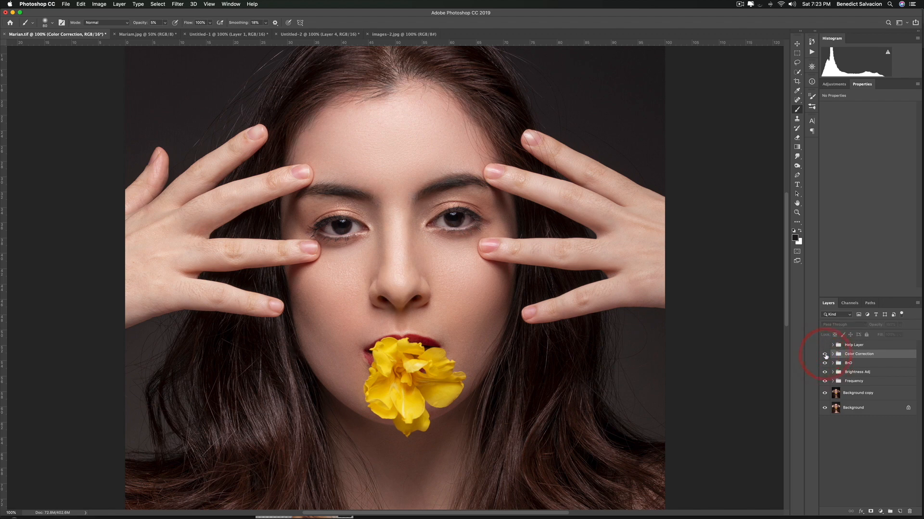
pyautogui.click(825, 355)
pyautogui.click(825, 355)
pyautogui.click(824, 355)
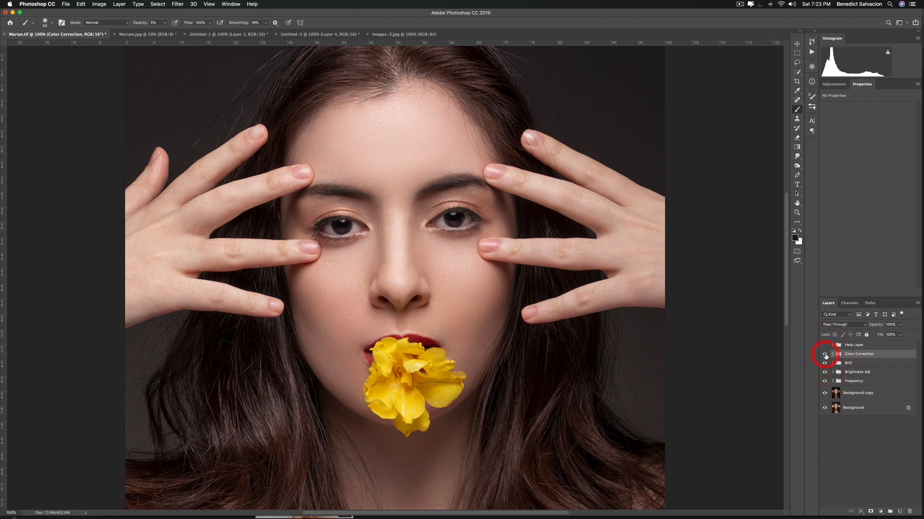
pyautogui.click(825, 355)
pyautogui.click(825, 355)
pyautogui.click(825, 355)
pyautogui.click(825, 355)
pyautogui.click(824, 355)
pyautogui.click(824, 355)
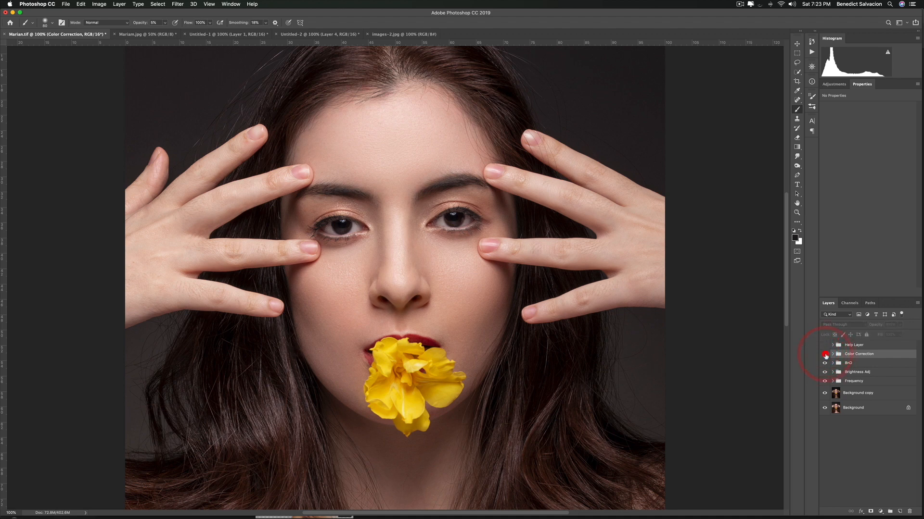
pyautogui.click(825, 355)
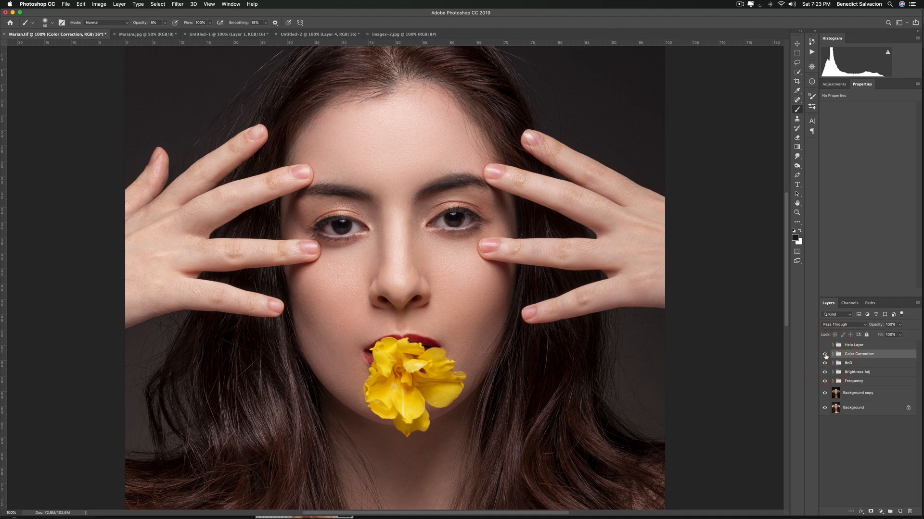
pyautogui.press('super+minus')
pyautogui.press('super+minus')
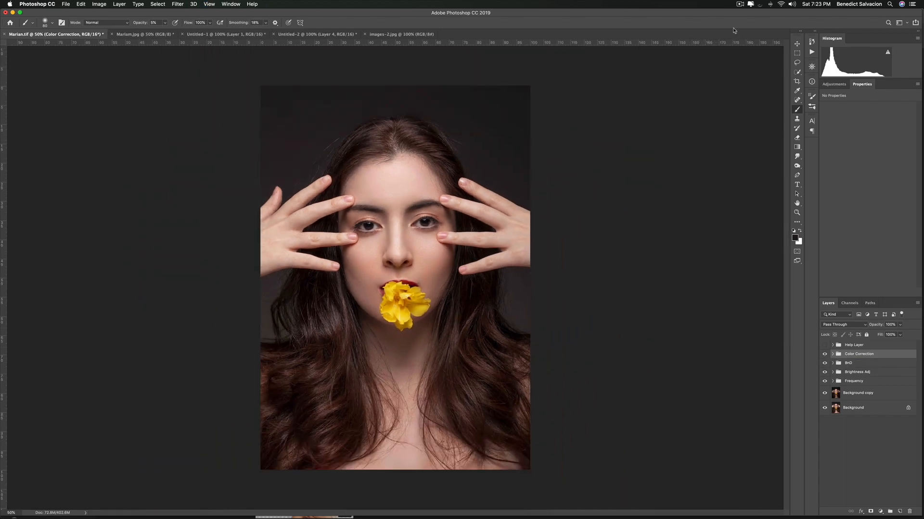
pyautogui.click(739, 4)
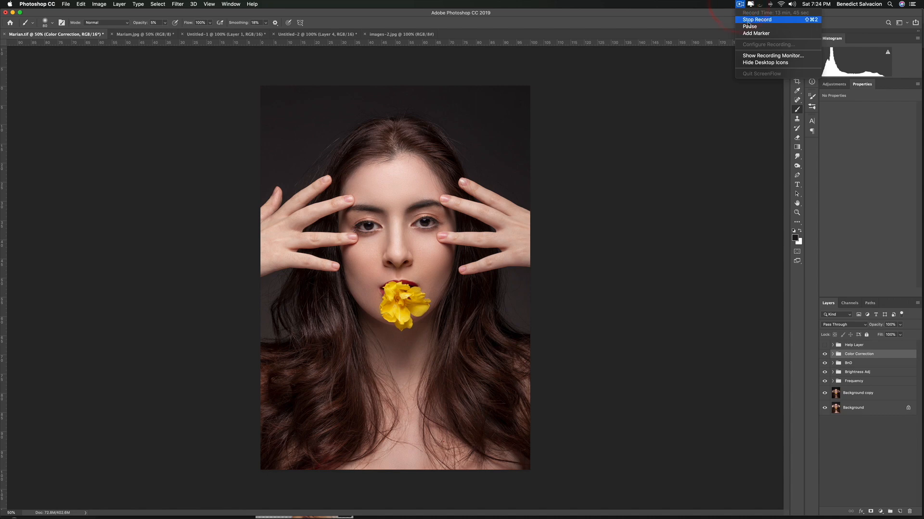
pyautogui.click(748, 20)
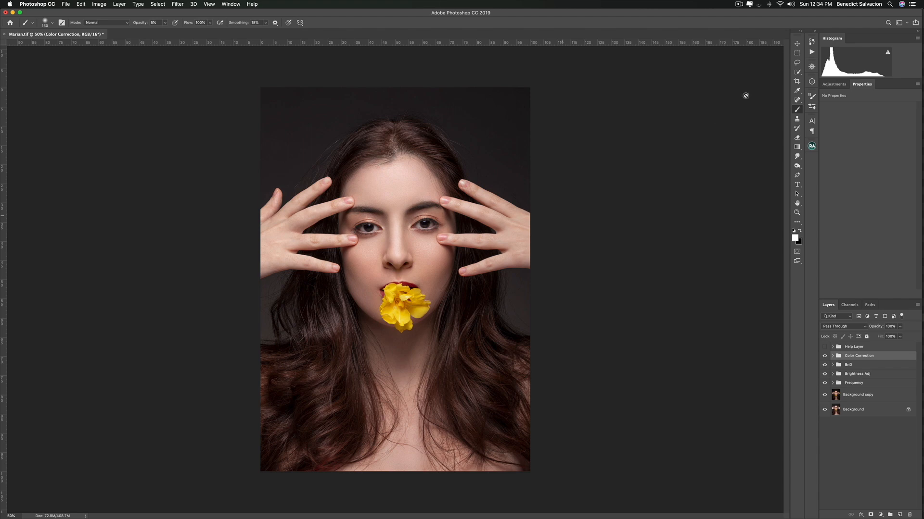
# - Add a Curves layer above Color Correction with a slight S-curve: raised highlights, lowered shadows and a midpoint at input 127, output 128
pyautogui.click(828, 85)
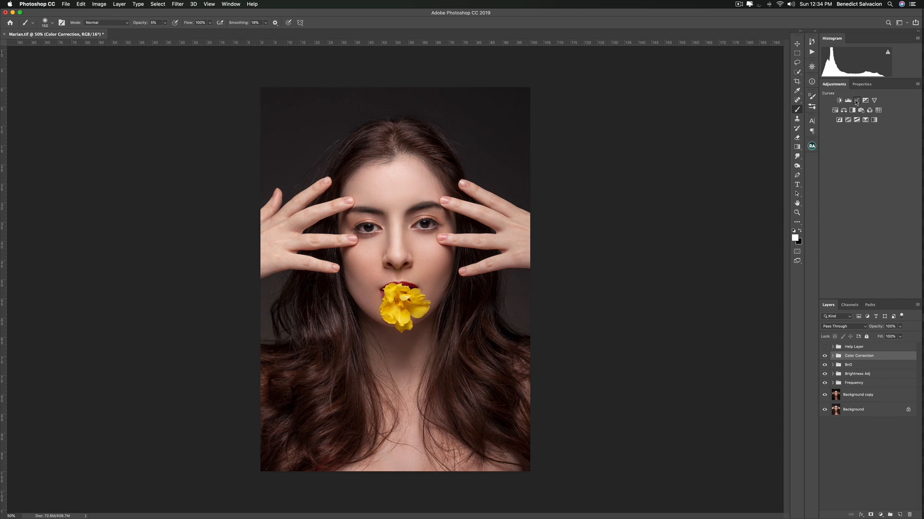
pyautogui.click(856, 101)
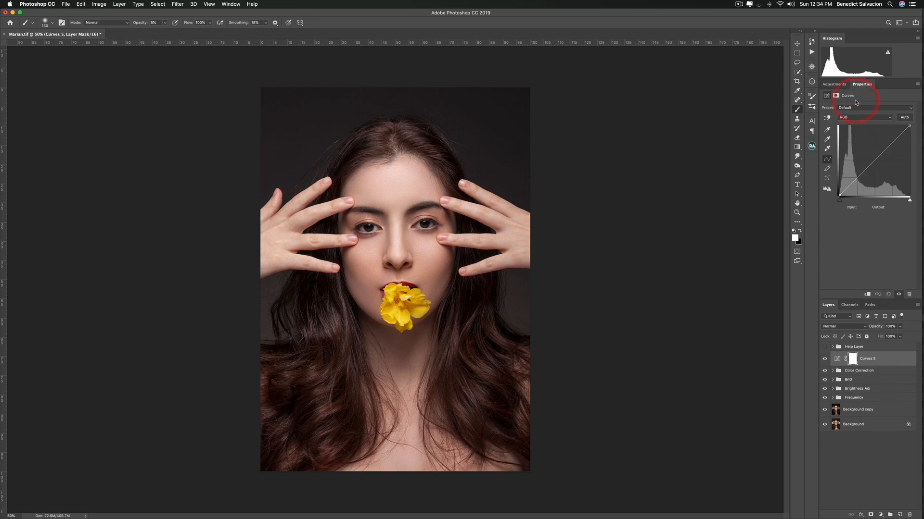
pyautogui.click(891, 143)
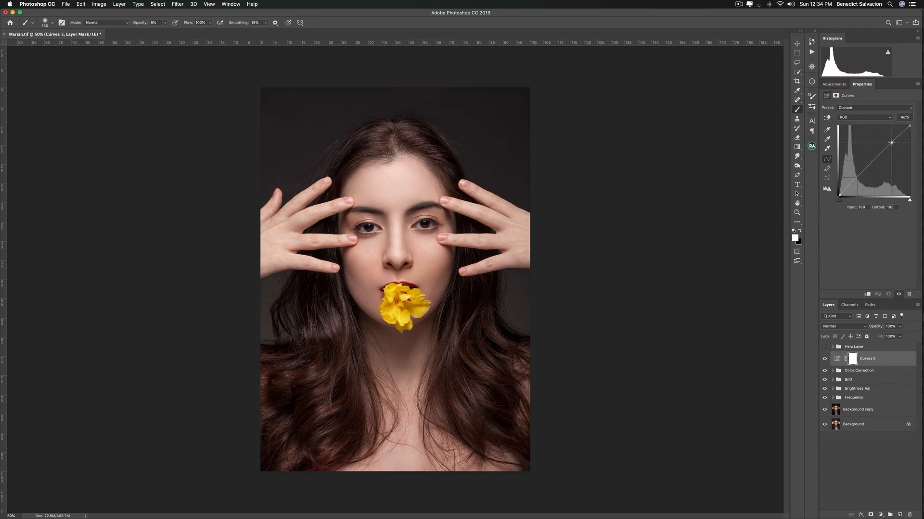
pyautogui.moveTo(892, 143); pyautogui.dragTo(891, 142)
pyautogui.moveTo(854, 179); pyautogui.dragTo(855, 181)
pyautogui.click(856, 179)
pyautogui.click(874, 160)
# - Set the S-curve layer's blend mode to Luminosity
pyautogui.click(842, 326)
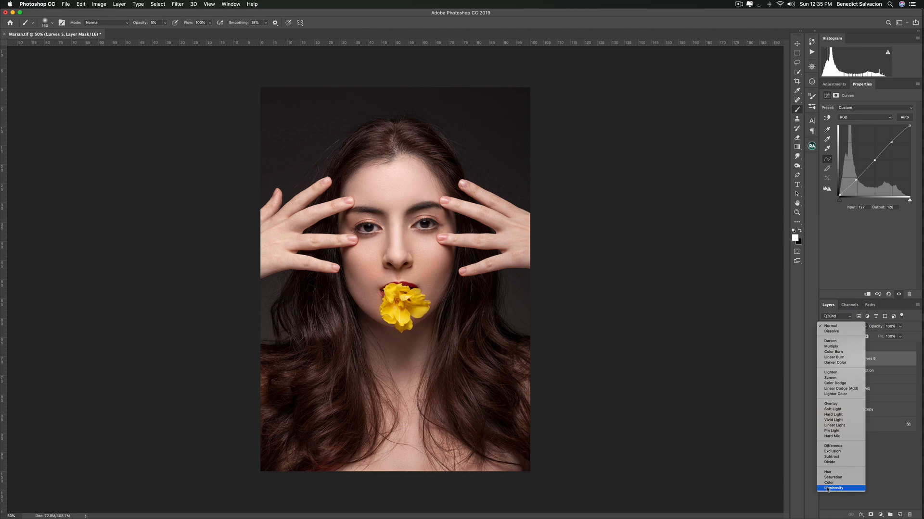
pyautogui.click(717, 334)
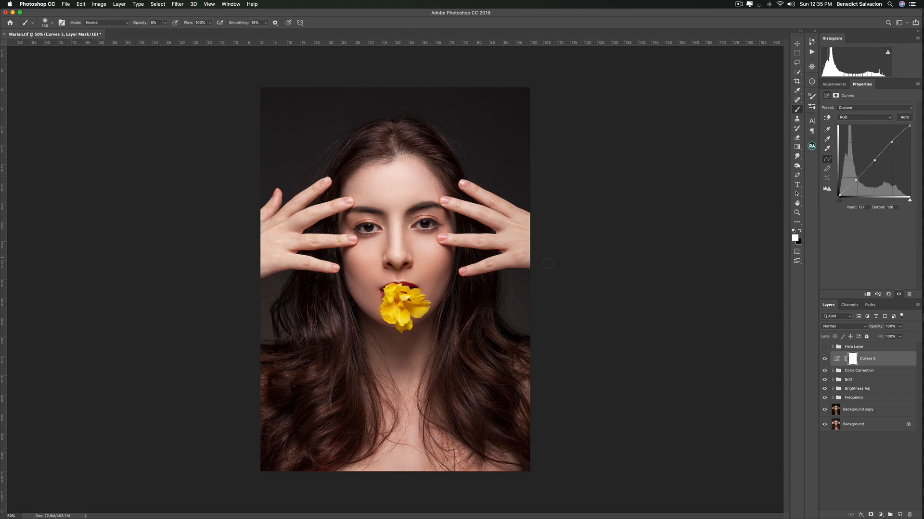
pyautogui.click(849, 330)
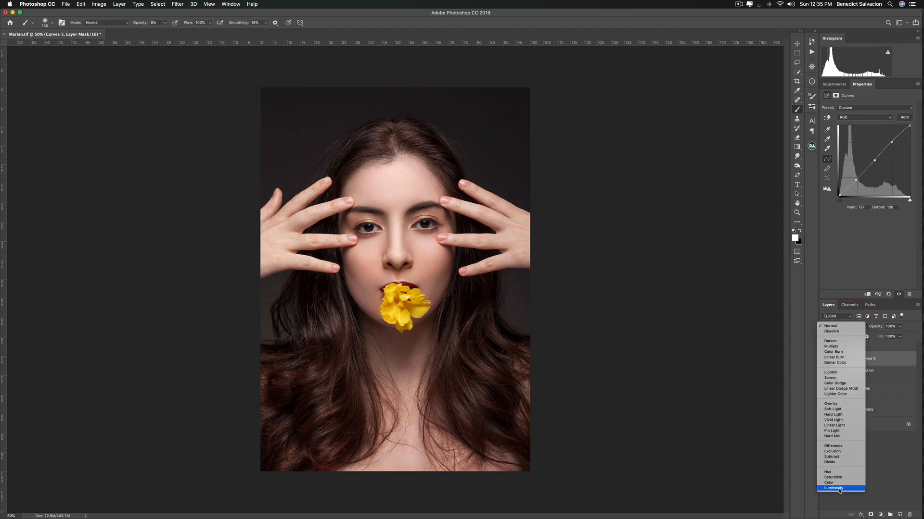
pyautogui.click(839, 488)
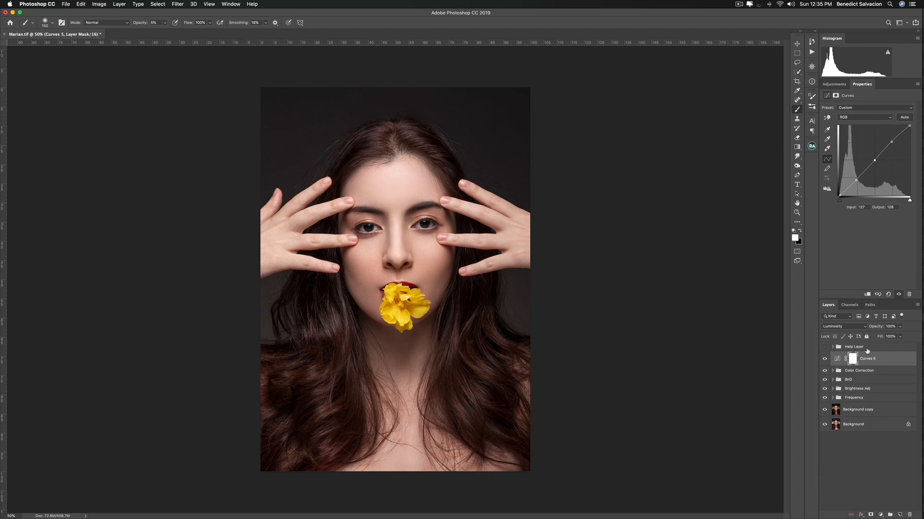
# - Add a second Curves adjustment layer and raise its RGB midpoint to input 128, output 132
pyautogui.click(834, 84)
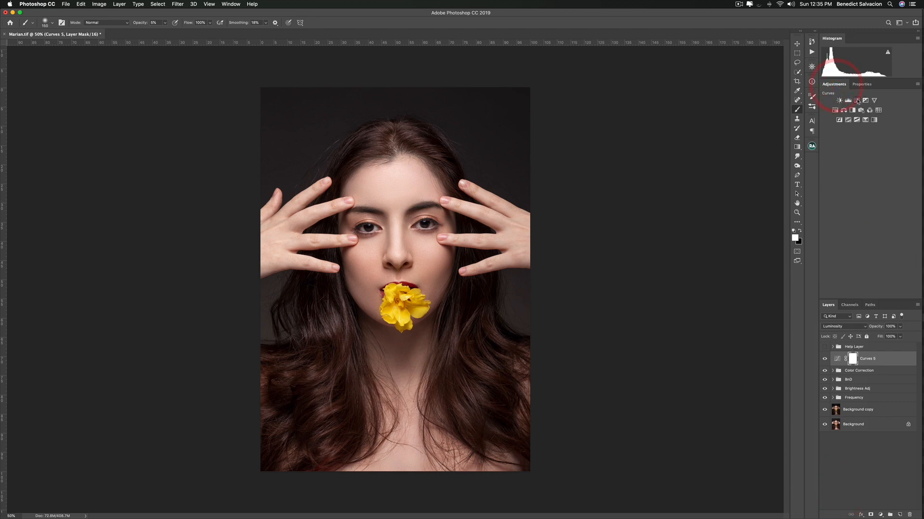
pyautogui.click(858, 101)
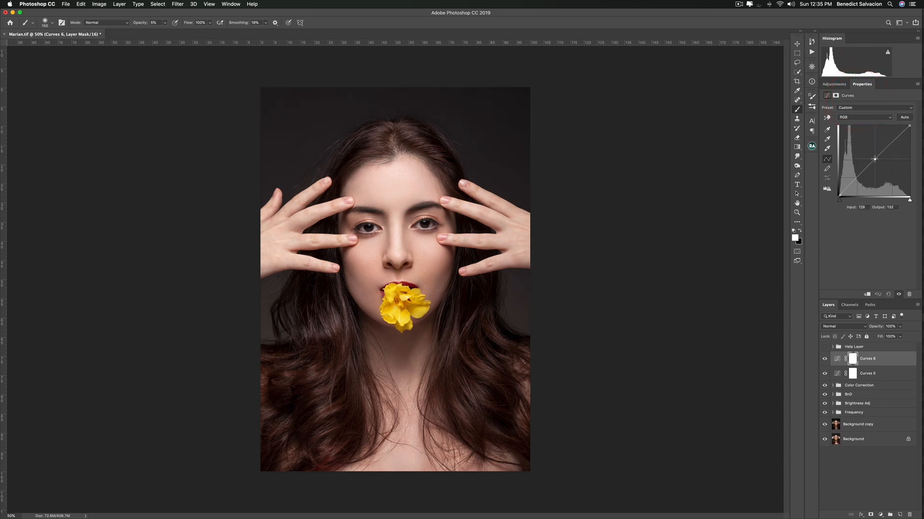
pyautogui.click(874, 159)
# - Rename the Curves 5 layer as SCurve and the Curves 6 layer as Brightness
pyautogui.doubleClick(861, 374)
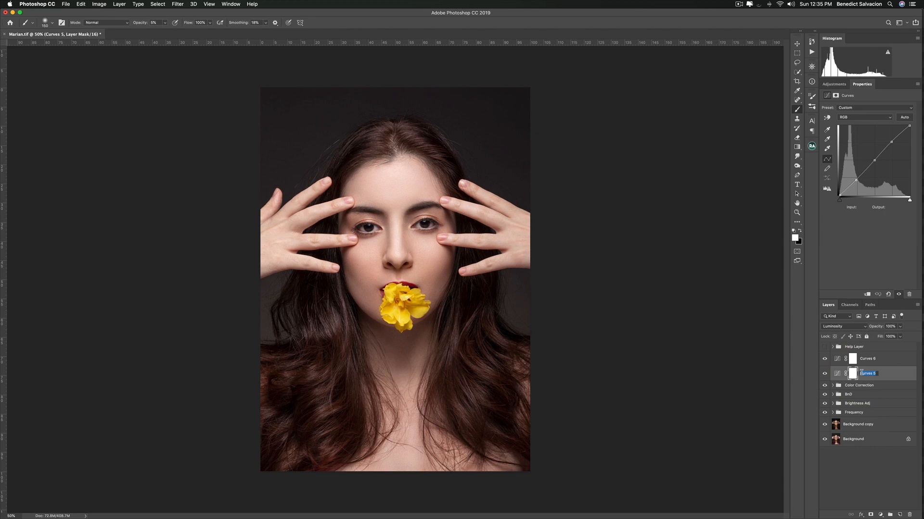
pyautogui.write('C')
pyautogui.write('Curve')
pyautogui.click(889, 373)
pyautogui.doubleClick(866, 359)
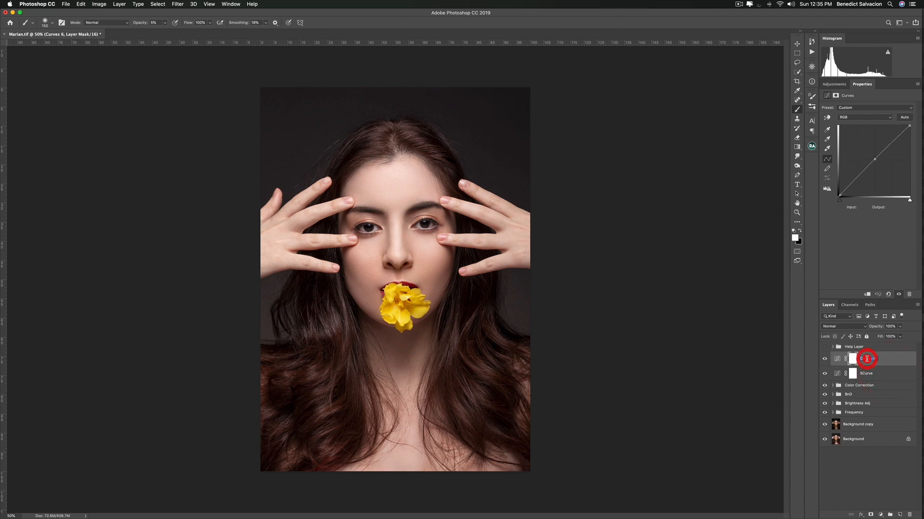
pyautogui.write('Brightness')
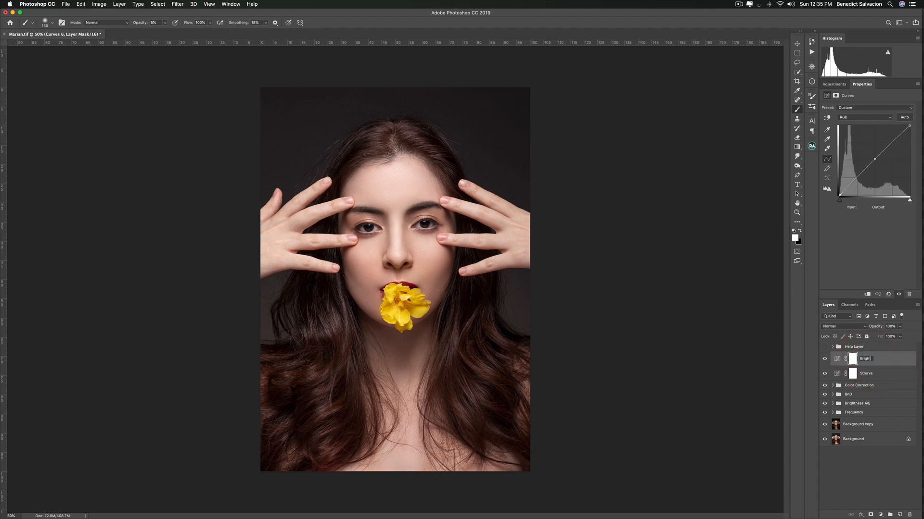
# - Group the SCurve and Brightness layers, name the group Contrast and set its opacity to 91%
pyautogui.doubleClick(893, 375)
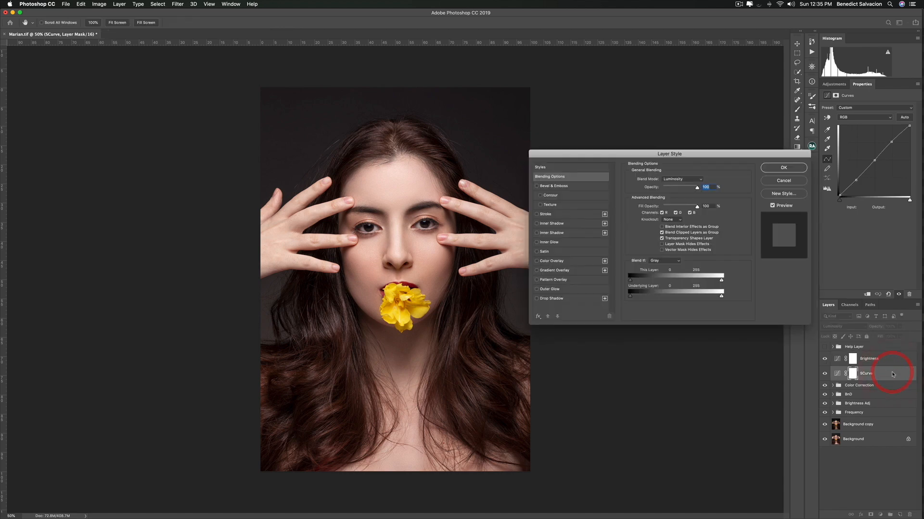
pyautogui.click(782, 181)
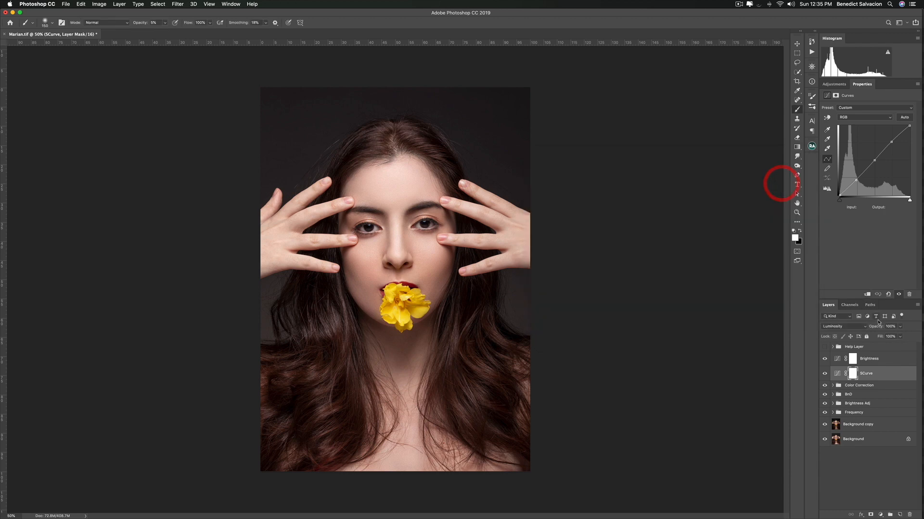
pyautogui.keyDown('shift'); pyautogui.click(896, 359); pyautogui.keyUp('shift')
pyautogui.press('super+g')
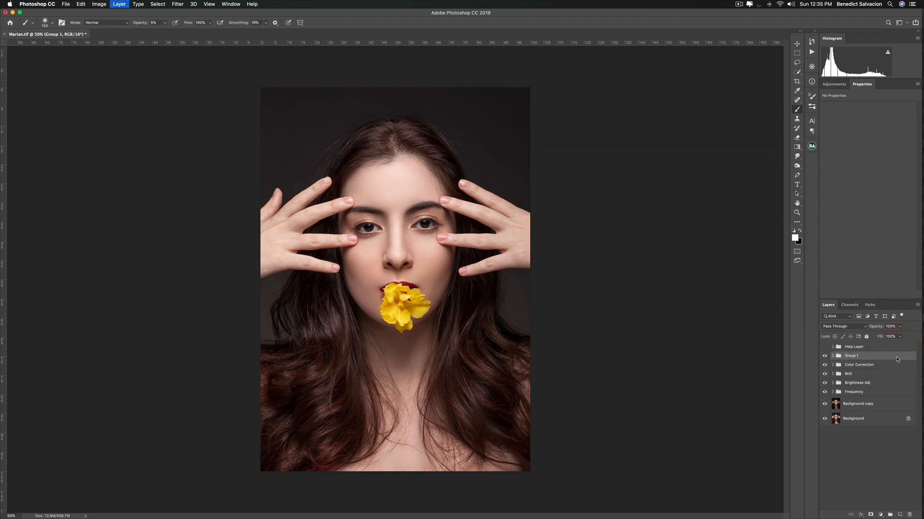
pyautogui.doubleClick(848, 356)
pyautogui.write('Contrast')
pyautogui.click(885, 361)
pyautogui.moveTo(875, 329)
pyautogui.mouseDown()
pyautogui.moveTo(674, 311)
pyautogui.moveTo(700, 311)
pyautogui.mouseUp()
# - Compare the portrait with and without the Contrast group by toggling its visibility
pyautogui.click(825, 356)
pyautogui.click(824, 356)
pyautogui.click(825, 356)
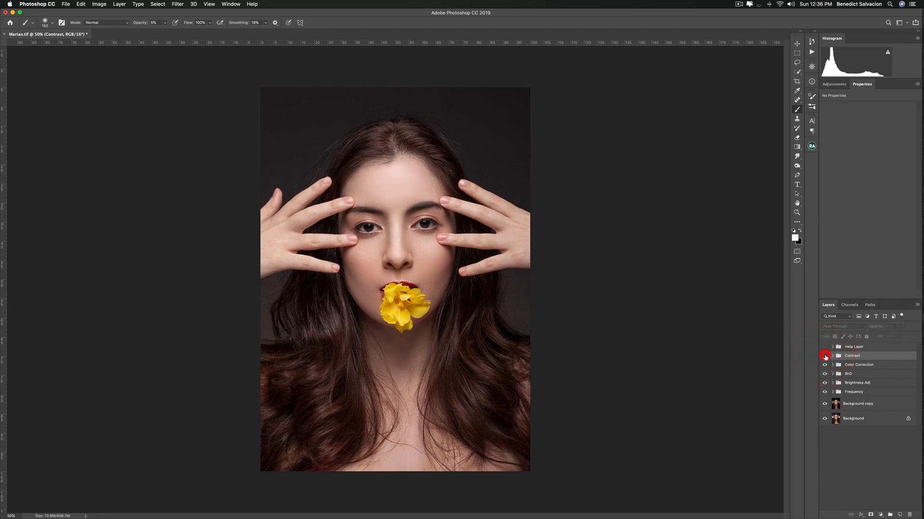
pyautogui.click(825, 355)
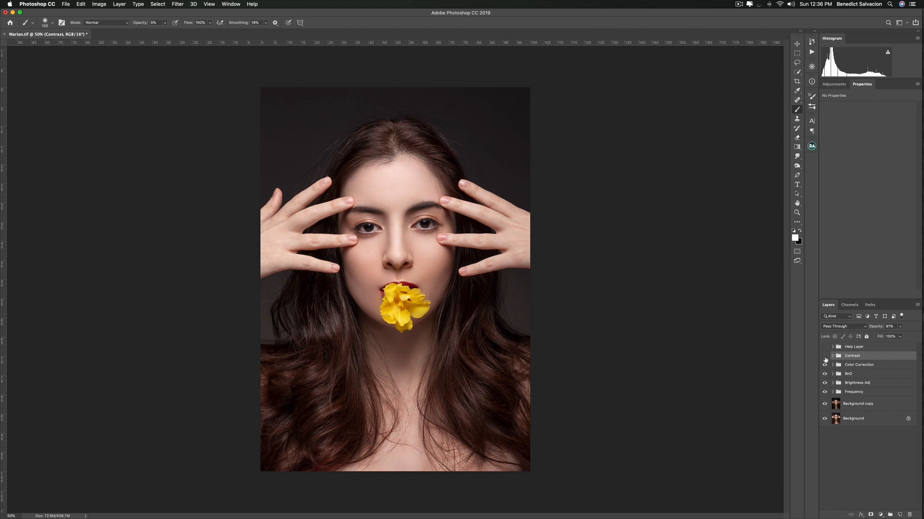
pyautogui.click(825, 357)
pyautogui.click(825, 356)
pyautogui.click(824, 357)
pyautogui.click(824, 357)
pyautogui.click(825, 357)
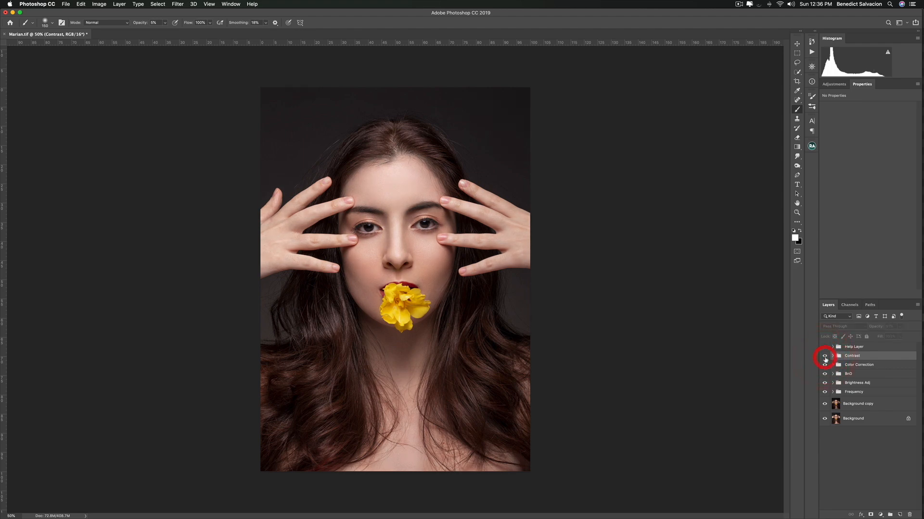
pyautogui.click(825, 357)
pyautogui.click(825, 357)
pyautogui.click(824, 357)
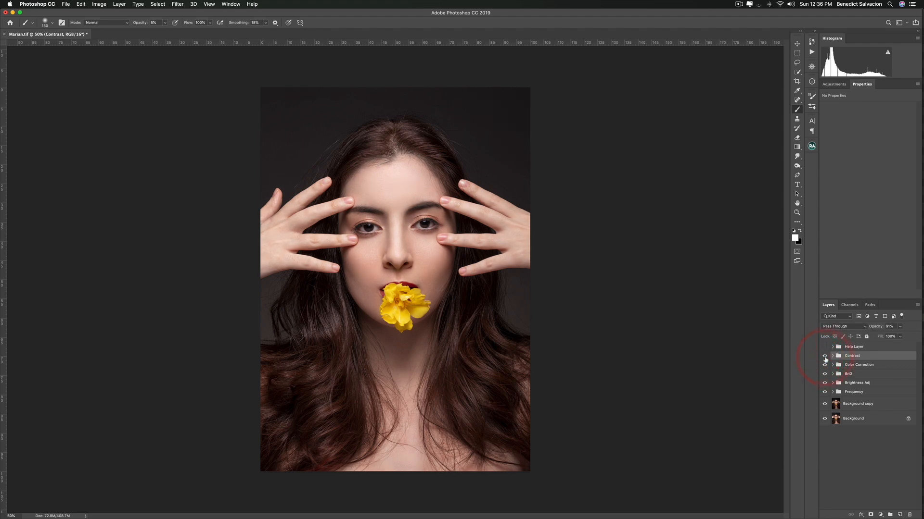
# - Add a Gradient Map adjustment layer above the Contrast group
pyautogui.click(835, 84)
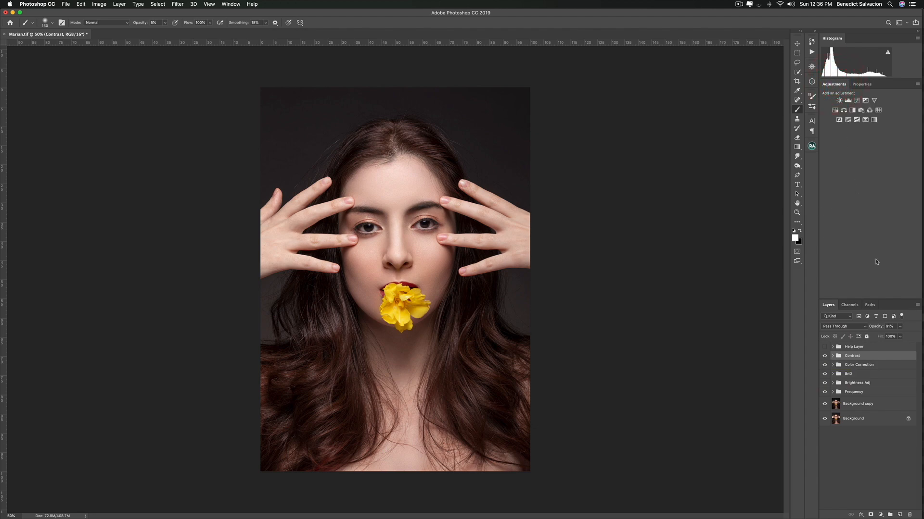
pyautogui.click(880, 515)
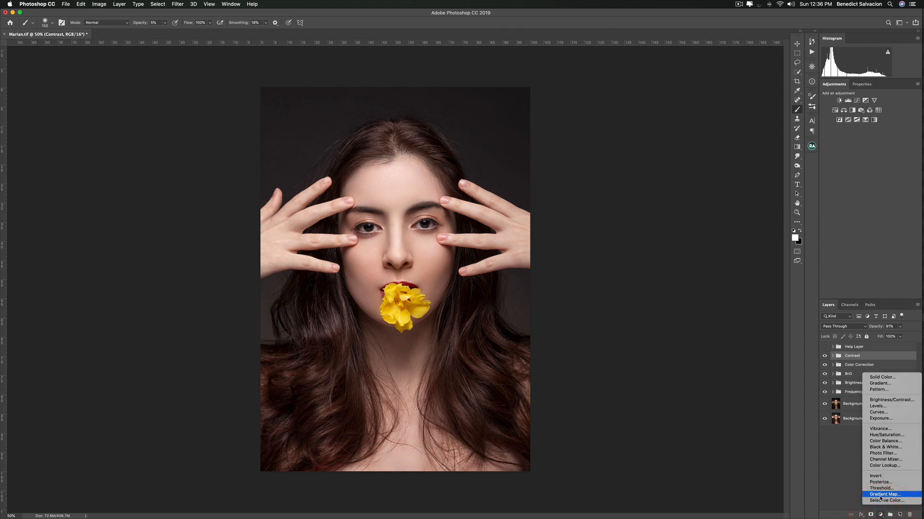
pyautogui.click(880, 497)
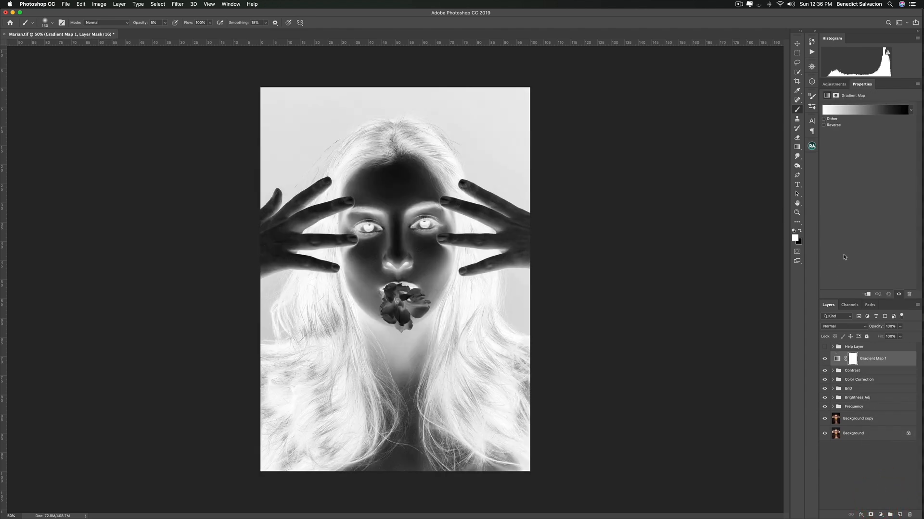
# - Open the gradient map's gradient for editing and append the Photographic Toning presets
pyautogui.click(854, 110)
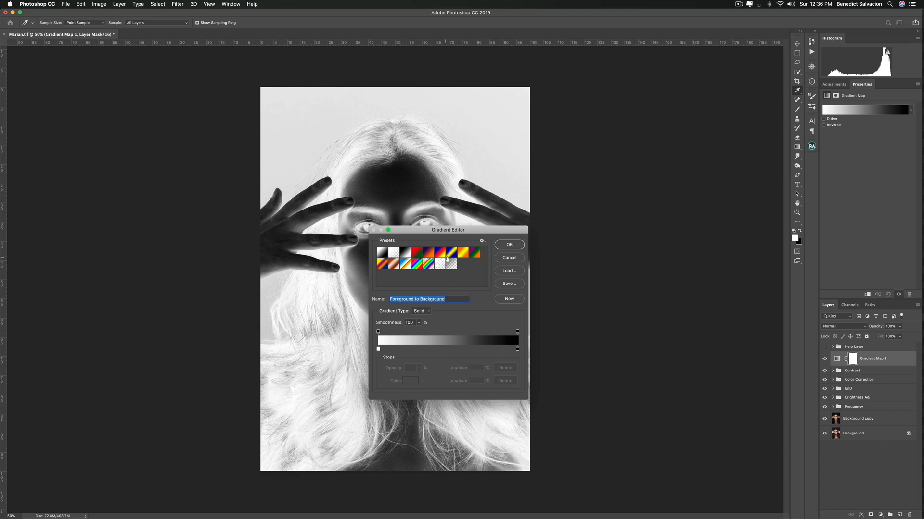
pyautogui.click(482, 242)
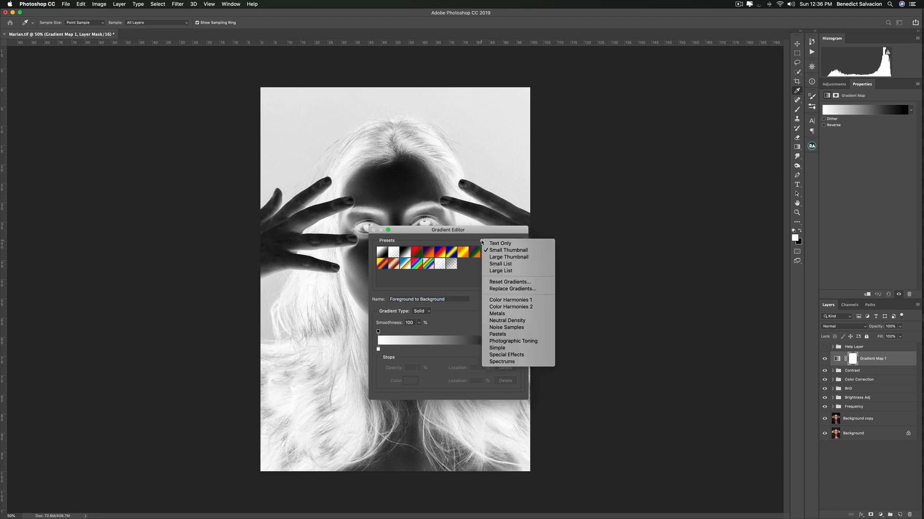
pyautogui.click(499, 342)
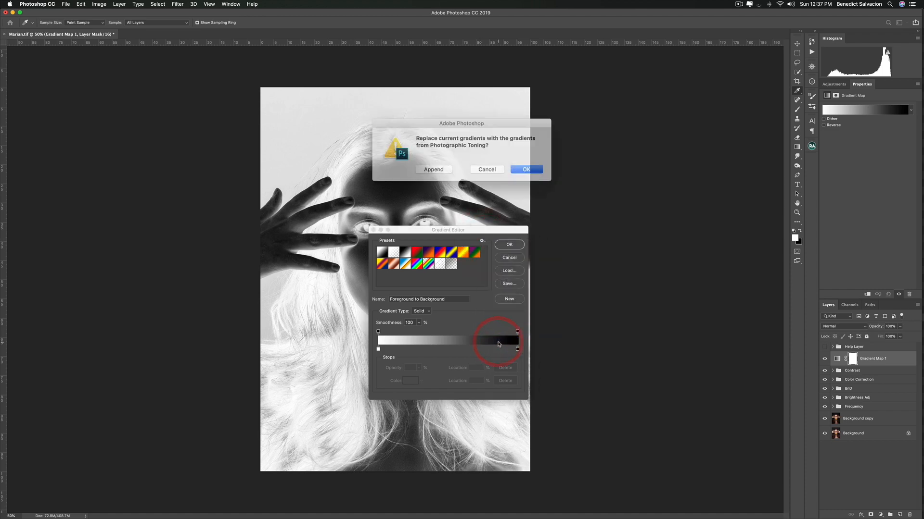
pyautogui.click(437, 166)
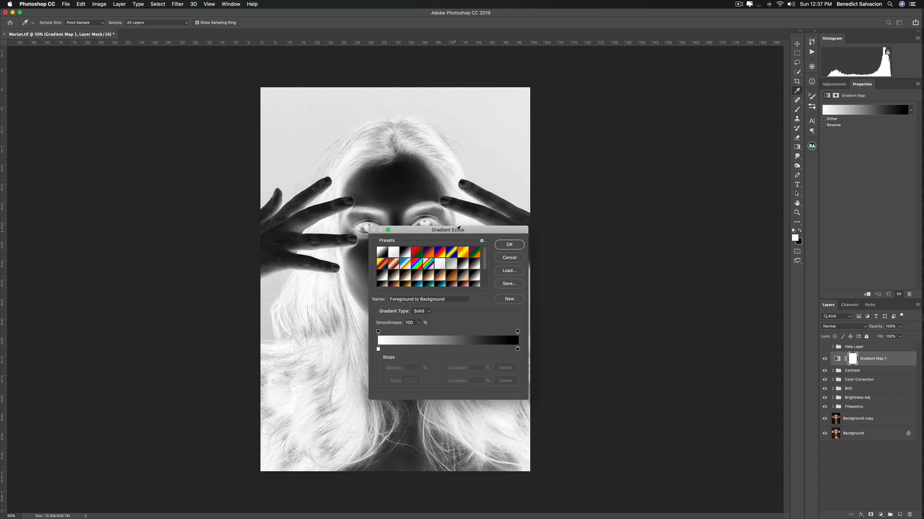
# - Preview several blue and gold toning presets, and apply the Sepia Antique gradient to the gradient map
pyautogui.moveTo(458, 229); pyautogui.dragTo(611, 137)
pyautogui.click(570, 192)
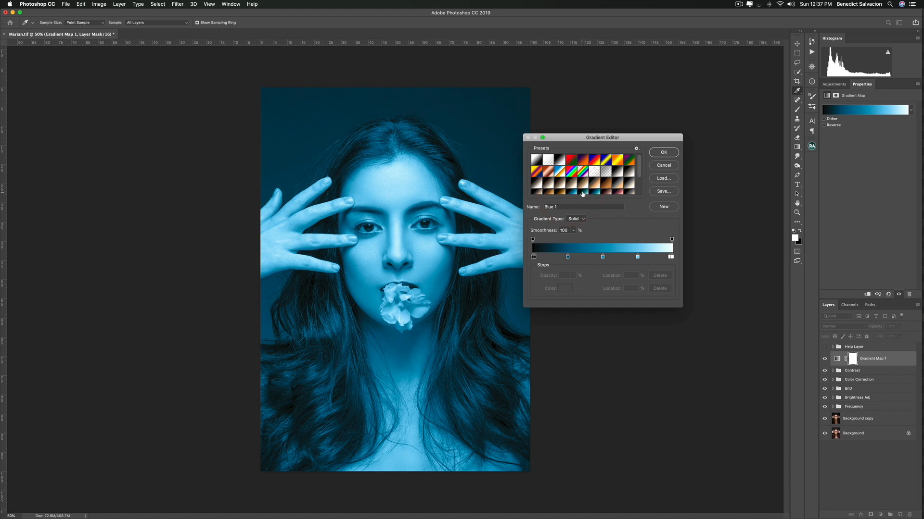
pyautogui.click(582, 192)
pyautogui.click(546, 192)
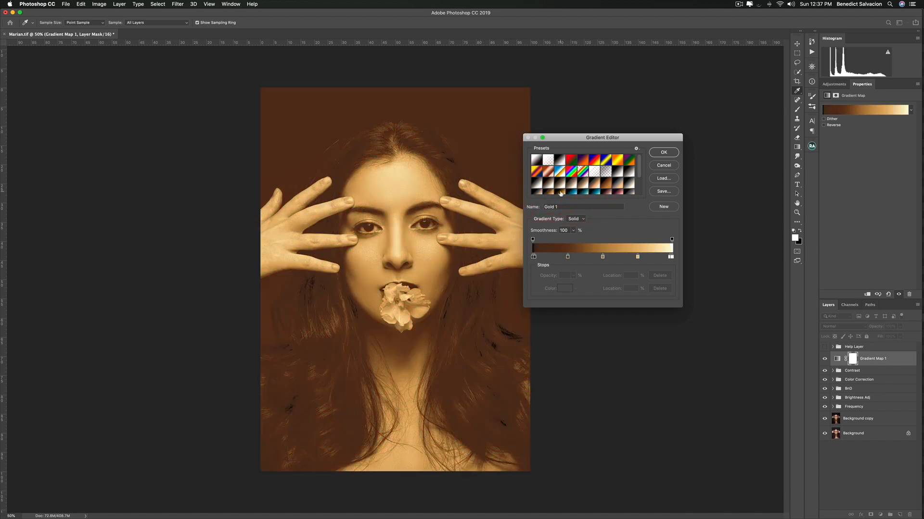
pyautogui.click(560, 192)
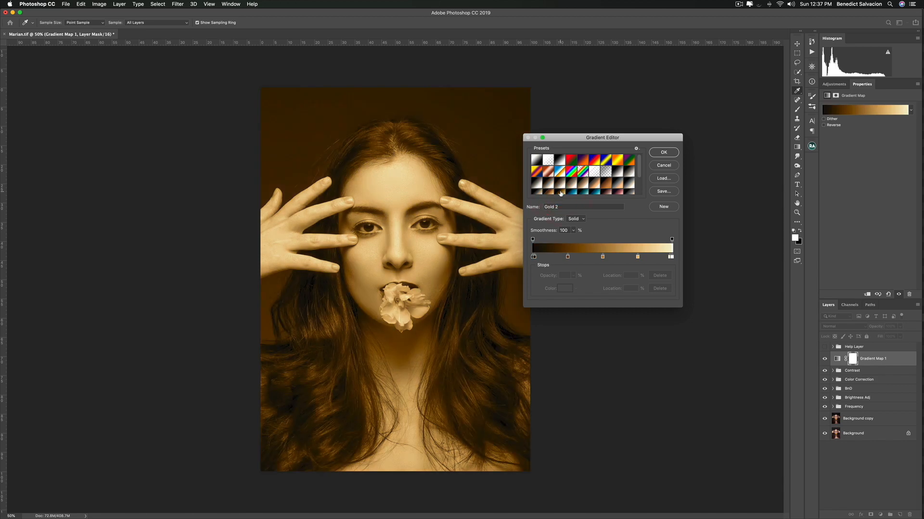
pyautogui.click(606, 183)
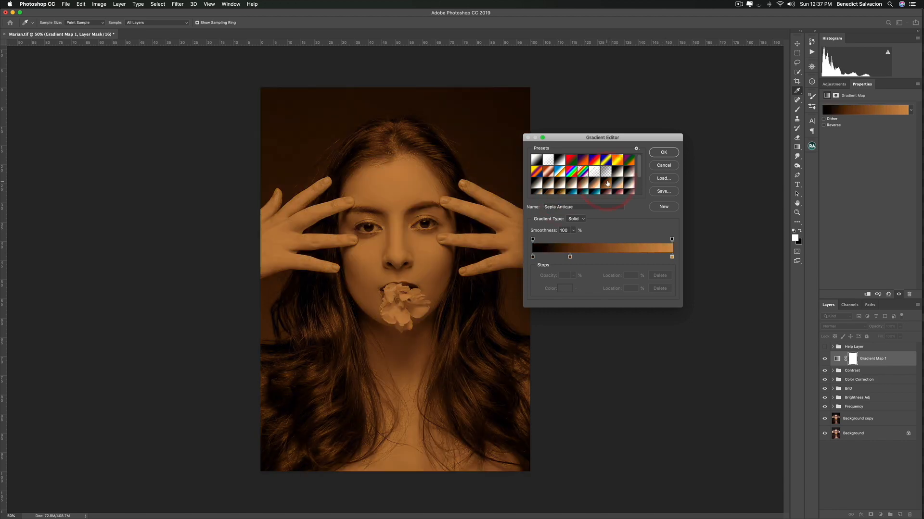
pyautogui.click(664, 157)
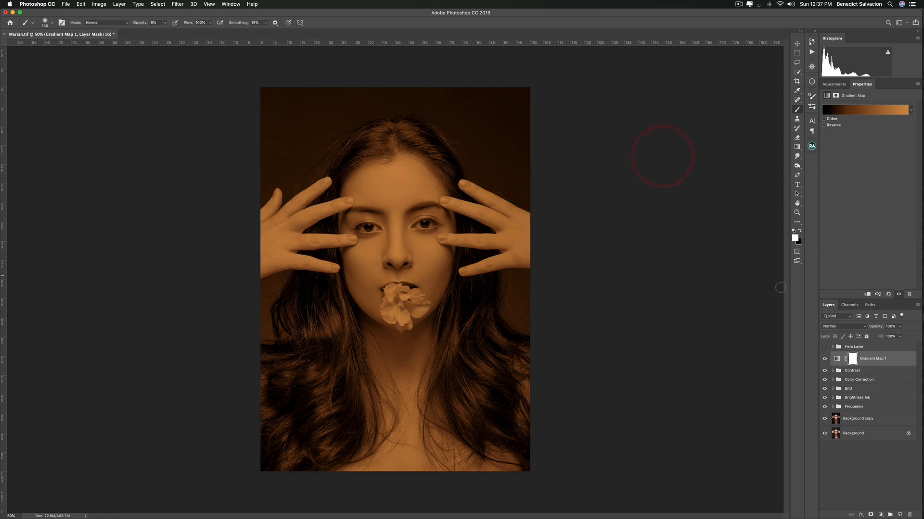
# - Set the gradient map layer's blend mode to Soft Light and its opacity to 15%
pyautogui.click(827, 328)
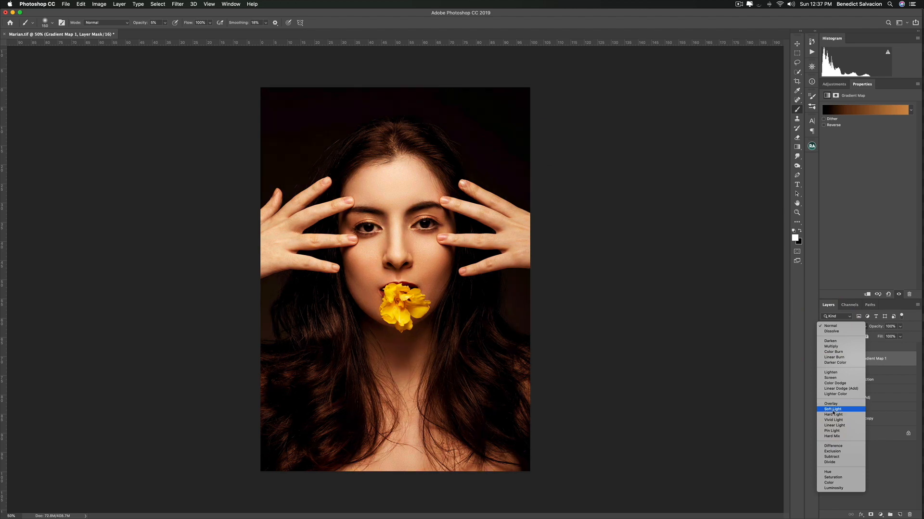
pyautogui.click(833, 409)
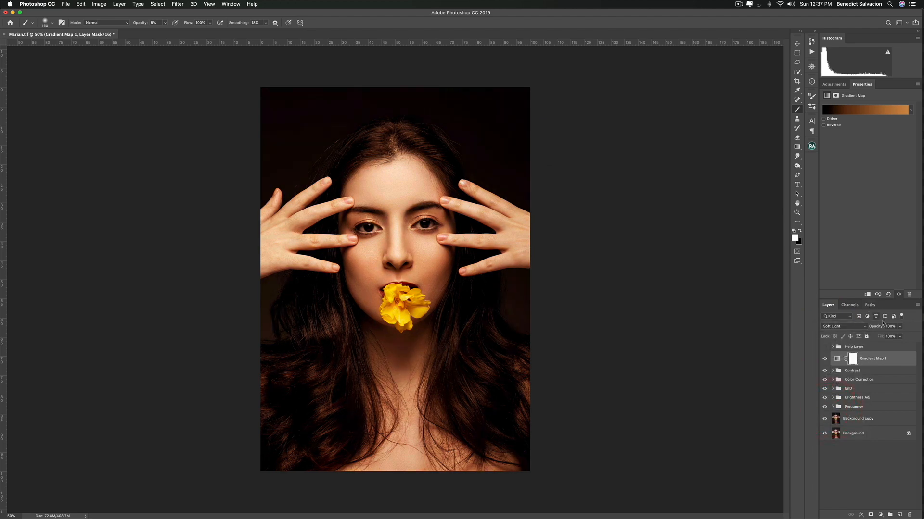
pyautogui.moveTo(872, 329); pyautogui.dragTo(831, 325)
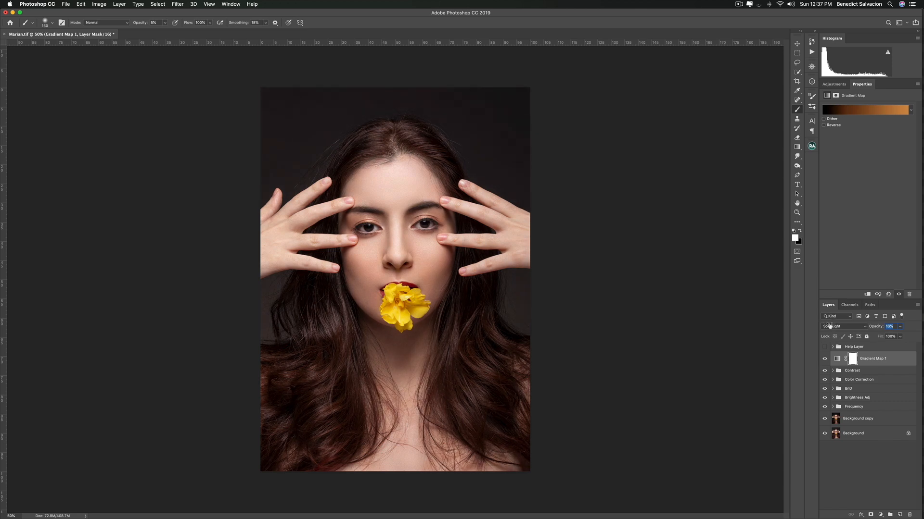
pyautogui.moveTo(831, 326); pyautogui.dragTo(829, 326)
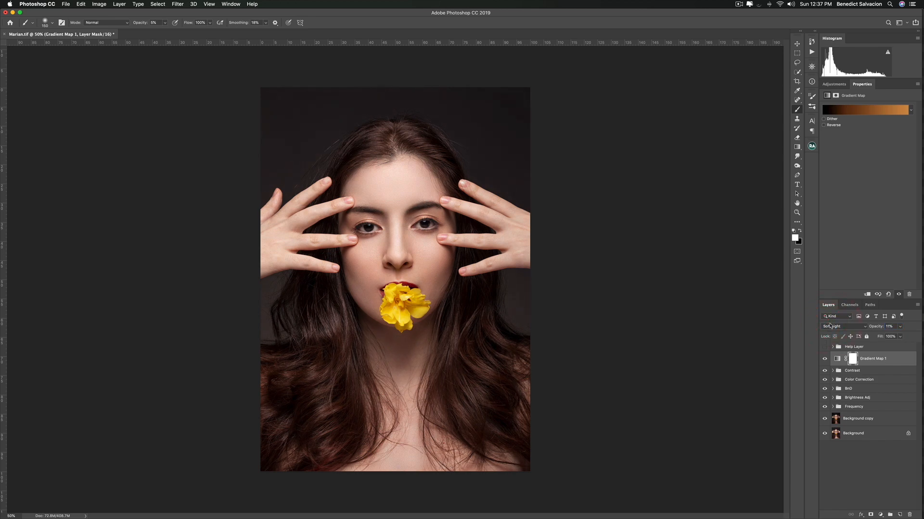
pyautogui.click(825, 358)
pyautogui.click(824, 359)
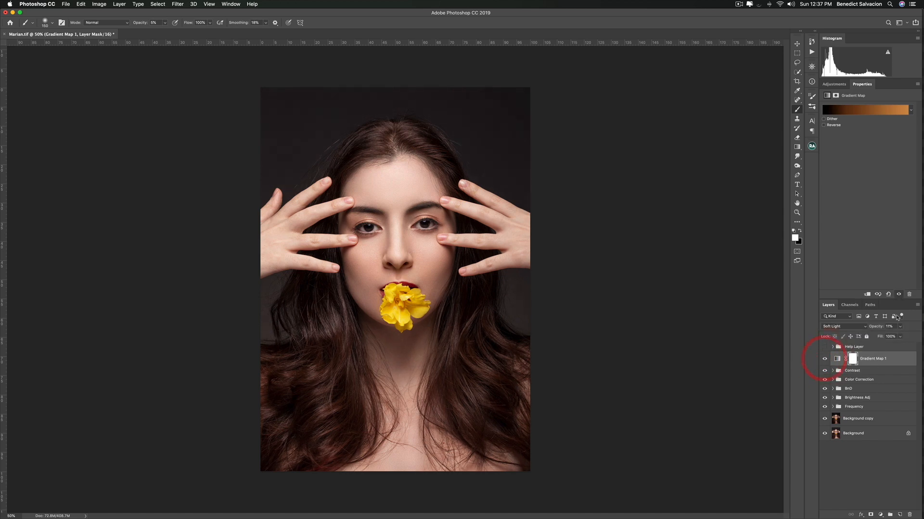
pyautogui.moveTo(873, 328); pyautogui.dragTo(875, 328)
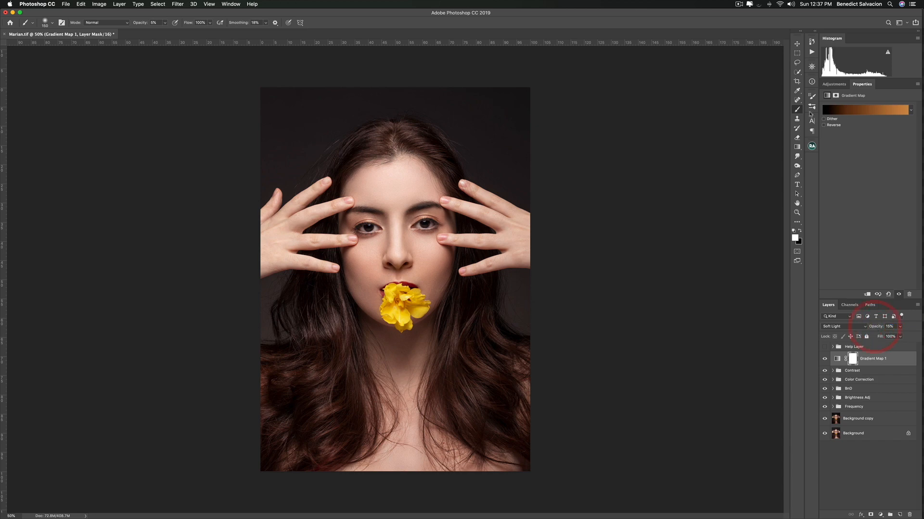
# - Rename the Gradient Map 1 layer as Skin Color
pyautogui.doubleClick(865, 358)
pyautogui.write('Skin Color')
pyautogui.press('Return')
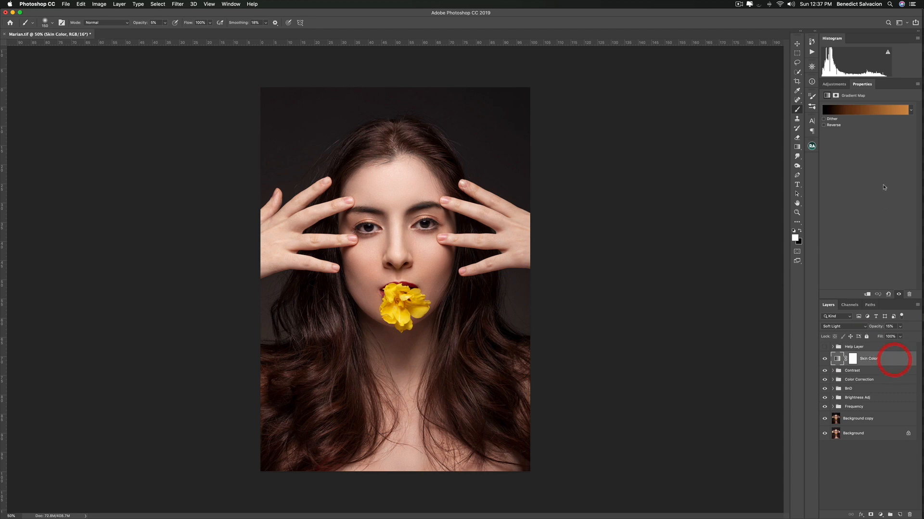
# - Add a Curves adjustment layer above Skin Color and raise its RGB midpoint to input 120, output 130
pyautogui.click(839, 87)
pyautogui.click(851, 94)
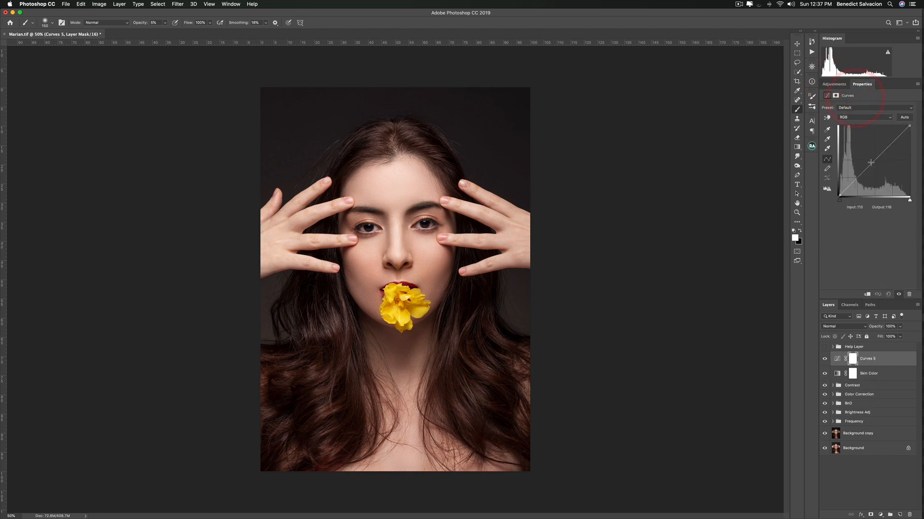
pyautogui.click(873, 160)
pyautogui.moveTo(872, 160); pyautogui.dragTo(872, 159)
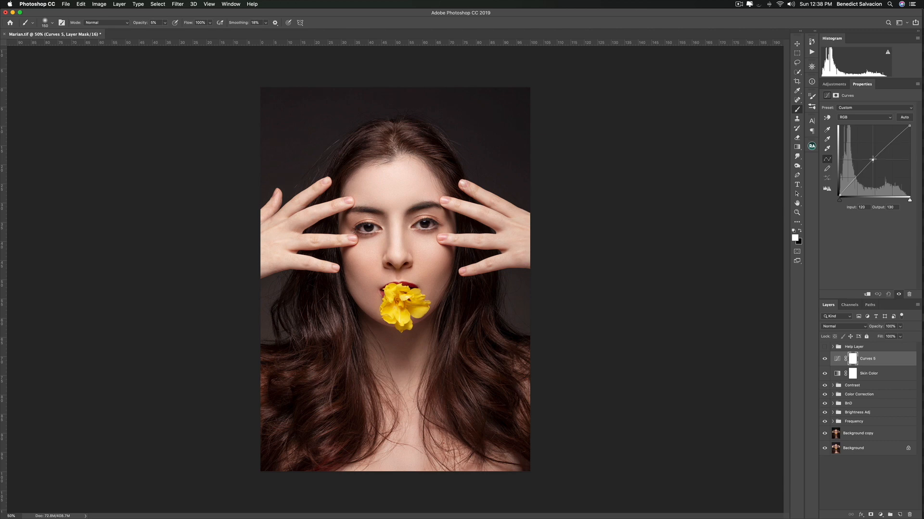
pyautogui.click(873, 159)
# - Rename the Curves 5 layer as Brightness
pyautogui.doubleClick(868, 358)
pyautogui.write('B')
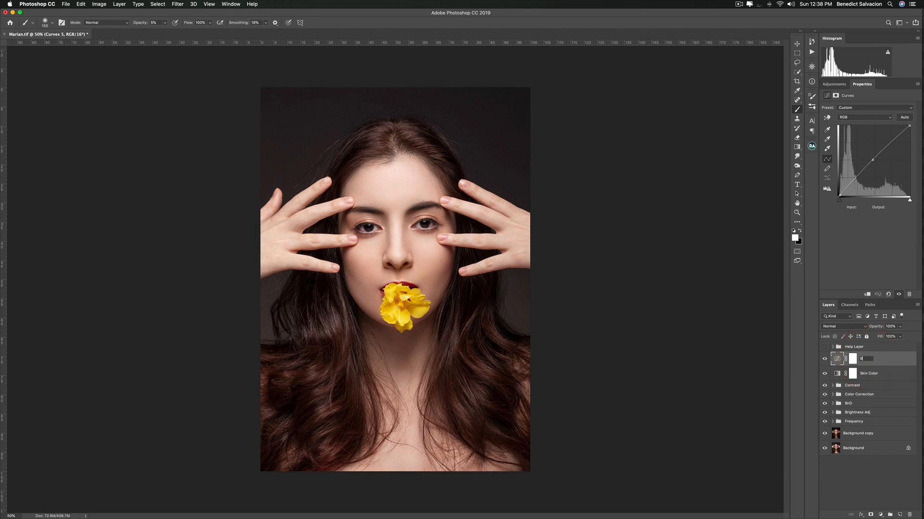
pyautogui.write('rightness')
pyautogui.press('Return')
# - Group the new Brightness layer with the Skin Color layer and name the group Skin Color
pyautogui.keyDown('shift'); pyautogui.click(900, 374); pyautogui.keyUp('shift')
pyautogui.press('super+g')
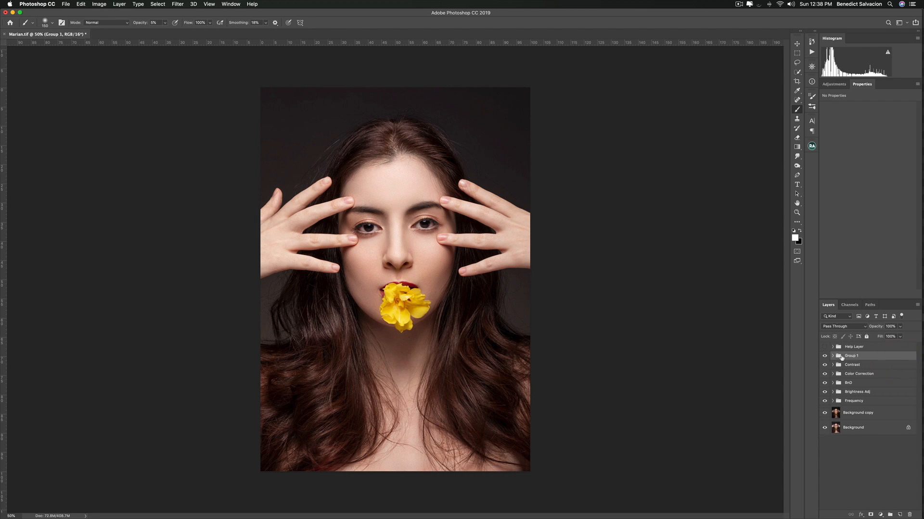
pyautogui.doubleClick(851, 357)
pyautogui.write('Skin Color')
pyautogui.click(875, 359)
# - Add a layer mask to the Skin Color group, invert it to black and set the brush opacity to 100%
pyautogui.click(871, 515)
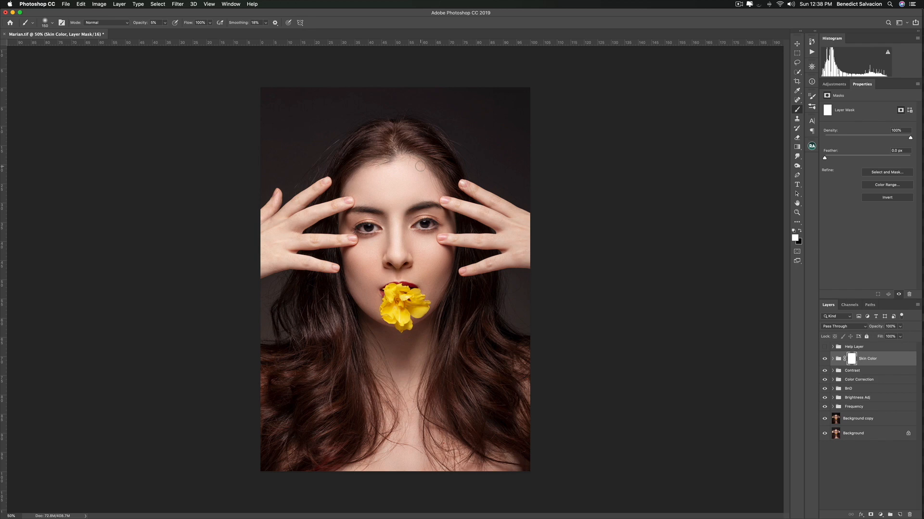
pyautogui.press('0')
pyautogui.press('super+i')
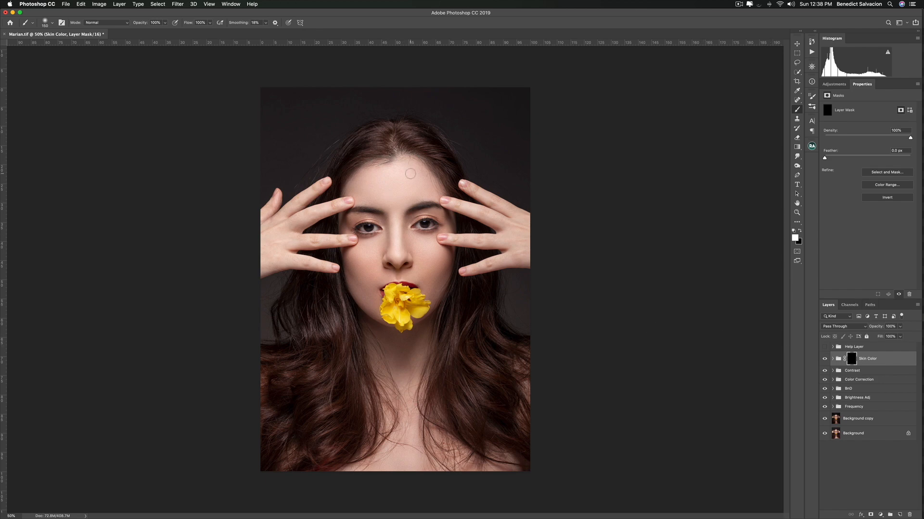
# - Paint white on the Skin Color group's mask over the forehead with an enlarged soft brush
pyautogui.press(']')
pyautogui.press(']')
pyautogui.press(']')
pyautogui.press(']')
pyautogui.press(']')
pyautogui.press('[')
pyautogui.press('[')
pyautogui.press('[')
pyautogui.press(']')
pyautogui.moveTo(367, 190)
pyautogui.mouseDown()
pyautogui.moveTo(413, 192)
pyautogui.moveTo(402, 192)
pyautogui.moveTo(425, 188)
pyautogui.moveTo(386, 179)
pyautogui.moveTo(410, 165)
pyautogui.mouseUp()
pyautogui.moveTo(431, 186); pyautogui.dragTo(409, 189)
pyautogui.moveTo(425, 179)
pyautogui.mouseDown()
pyautogui.moveTo(398, 197)
pyautogui.moveTo(383, 192)
pyautogui.mouseUp()
# - Paint white on the Skin Color mask over the nose, cheek and jaw with a smaller brush
pyautogui.press('[')
pyautogui.press('[')
pyautogui.click(396, 255)
pyautogui.moveTo(372, 257); pyautogui.dragTo(374, 254)
pyautogui.moveTo(367, 264); pyautogui.dragTo(372, 269)
pyautogui.click(373, 306)
# - Paint black on the Skin Color mask along the jaw and flower edge with a smaller brush, and restore white as foreground
pyautogui.press('[')
pyautogui.press('[')
pyautogui.press('x')
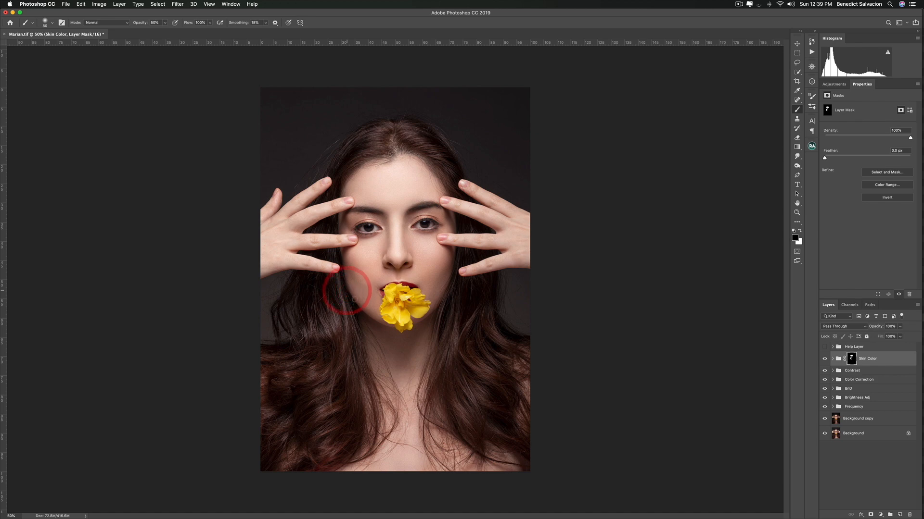
pyautogui.click(386, 318)
pyautogui.press('x')
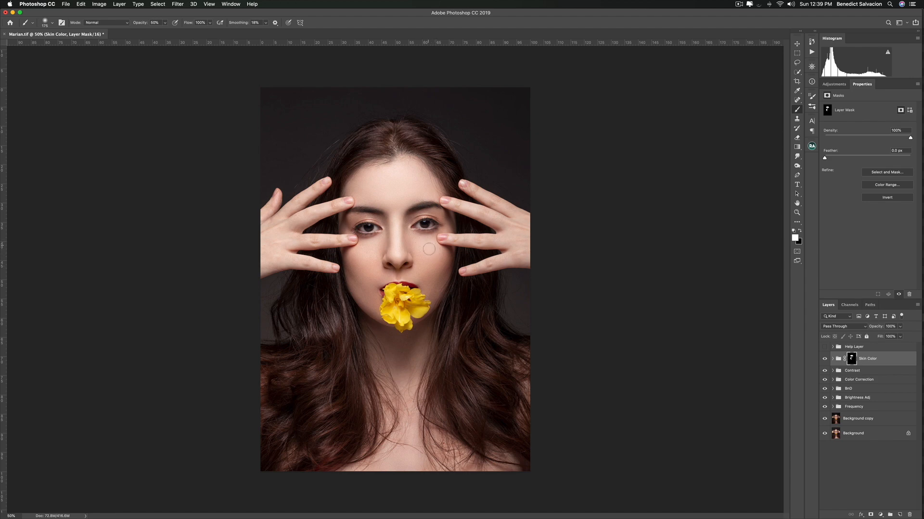
# - Paint more white on the Skin Color mask at the cheek, temple, forehead, eye corner and jaw
pyautogui.click(449, 252)
pyautogui.click(450, 219)
pyautogui.click(412, 168)
pyautogui.click(347, 235)
pyautogui.click(373, 310)
# - Paint white on the Skin Color mask over the neck and chest, undoing one stray stroke, and enlarge the brush to 500
pyautogui.moveTo(406, 376); pyautogui.dragTo(427, 325)
pyautogui.press('super+z')
pyautogui.moveTo(428, 336)
pyautogui.mouseDown()
pyautogui.moveTo(418, 366)
pyautogui.moveTo(432, 325)
pyautogui.moveTo(411, 370)
pyautogui.moveTo(444, 318)
pyautogui.mouseUp()
pyautogui.click(363, 347)
pyautogui.moveTo(363, 340)
pyautogui.mouseDown()
pyautogui.moveTo(386, 363)
pyautogui.moveTo(362, 339)
pyautogui.mouseUp()
pyautogui.moveTo(434, 348)
pyautogui.mouseDown()
pyautogui.moveTo(398, 402)
pyautogui.moveTo(408, 426)
pyautogui.mouseUp()
pyautogui.press(']')
pyautogui.press(']')
pyautogui.press(']')
pyautogui.press(']')
# - Lower the opacity of the Contrast group to 75%
pyautogui.click(867, 371)
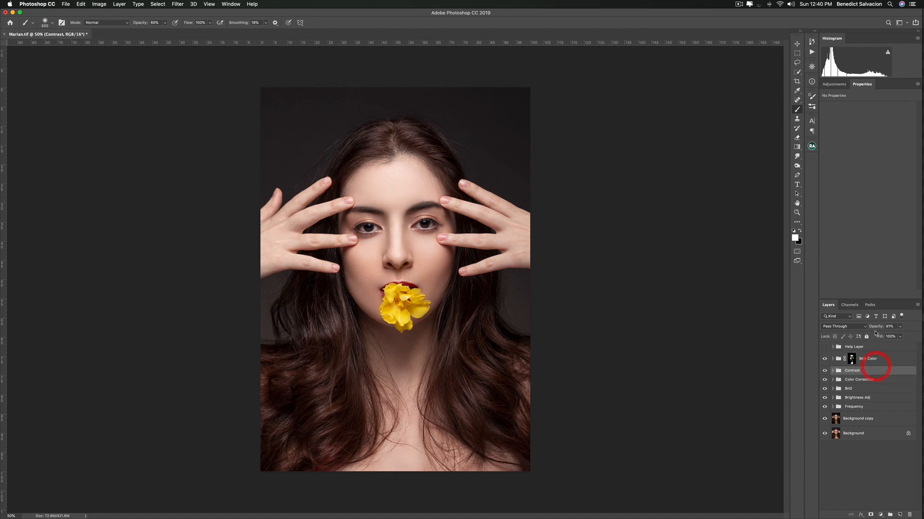
pyautogui.moveTo(877, 328); pyautogui.dragTo(872, 327)
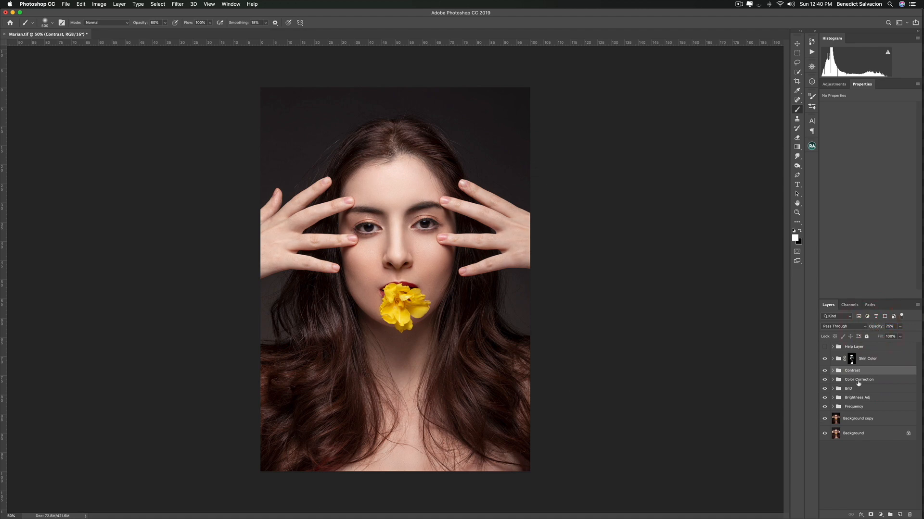
# - Paint white on the Skin Color group mask over both sides of the upper neck, reducing the brush to 150
pyautogui.click(870, 360)
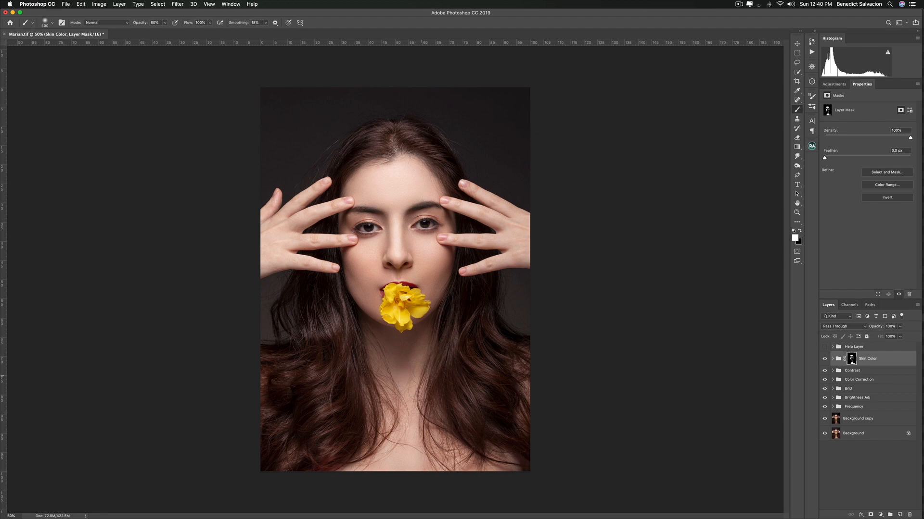
pyautogui.click(429, 334)
pyautogui.click(421, 354)
pyautogui.click(367, 355)
pyautogui.click(356, 343)
pyautogui.click(371, 350)
pyautogui.click(361, 340)
pyautogui.click(365, 341)
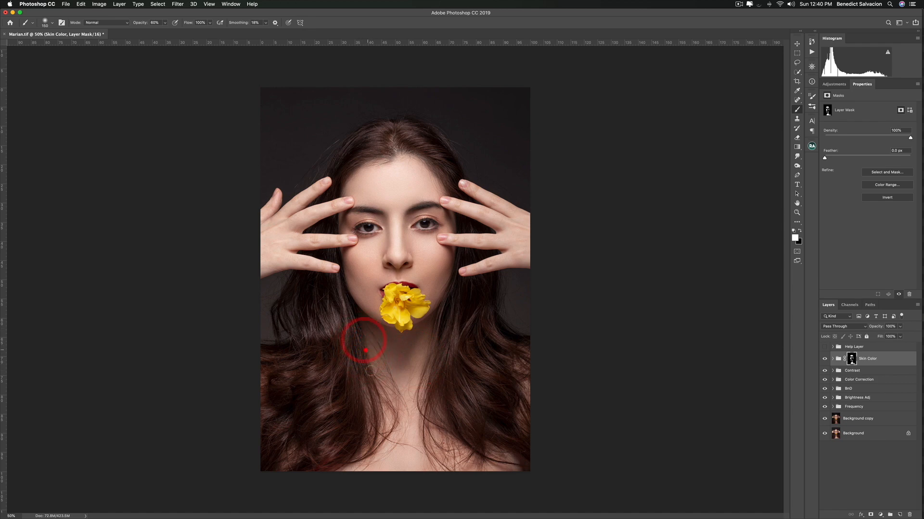
# - Paint white on the Skin Color group mask down the lower neck and upper chest
pyautogui.click(364, 352)
pyautogui.click(374, 373)
pyautogui.click(408, 432)
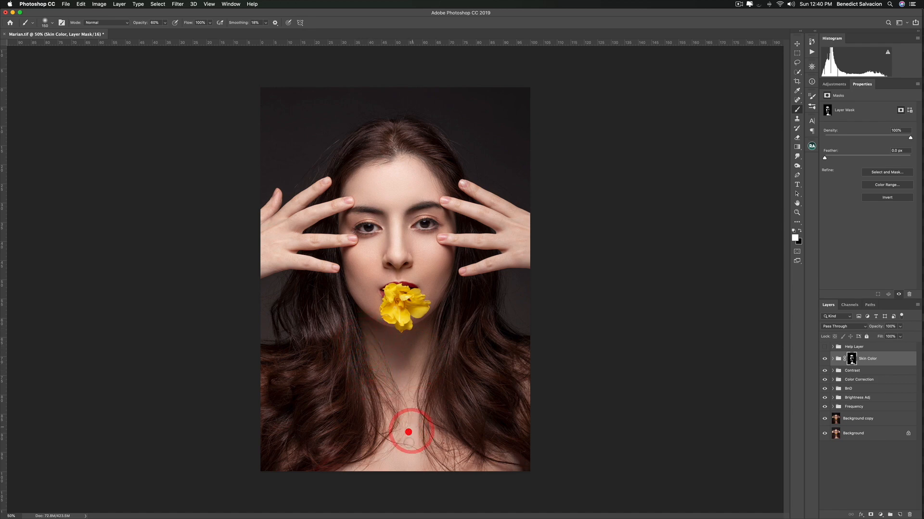
pyautogui.moveTo(409, 432)
pyautogui.mouseDown()
pyautogui.moveTo(416, 399)
pyautogui.moveTo(402, 384)
pyautogui.mouseUp()
pyautogui.click(387, 387)
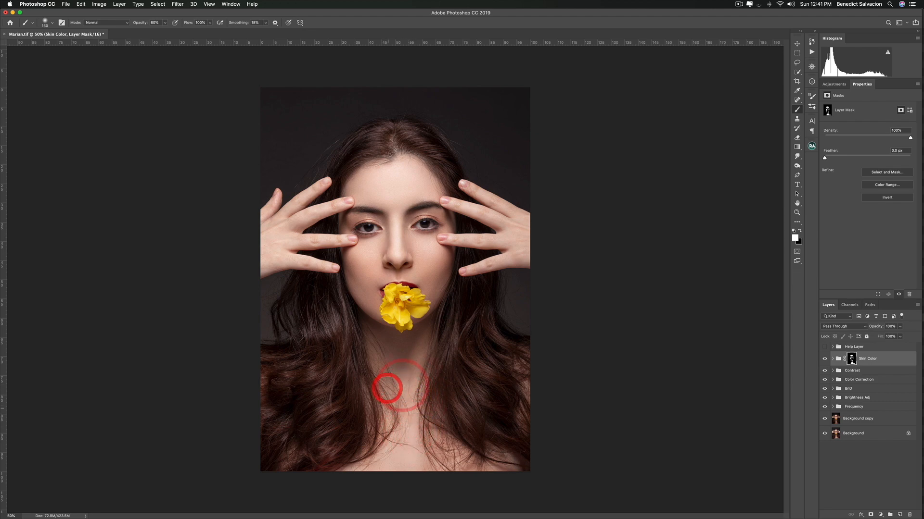
pyautogui.click(390, 408)
# - Toggle the Skin Color group's visibility to compare the skin tone with and without it
pyautogui.click(824, 360)
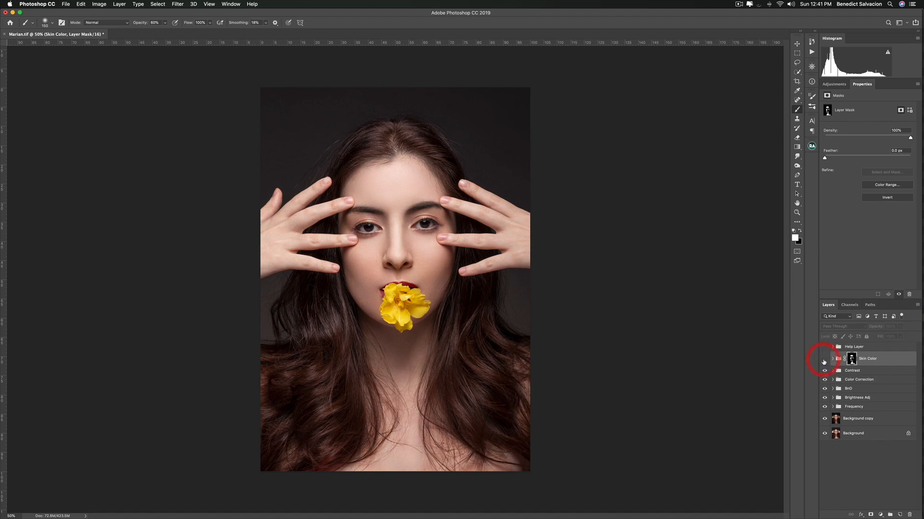
pyautogui.click(824, 359)
pyautogui.click(824, 360)
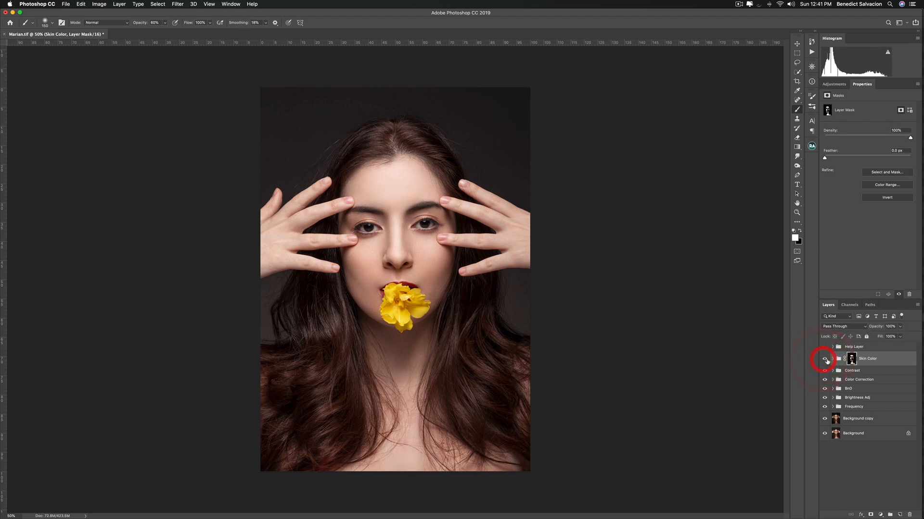
# - Expand the Skin Color group and lower the opacity of its Brightness layer to 69%
pyautogui.click(838, 365)
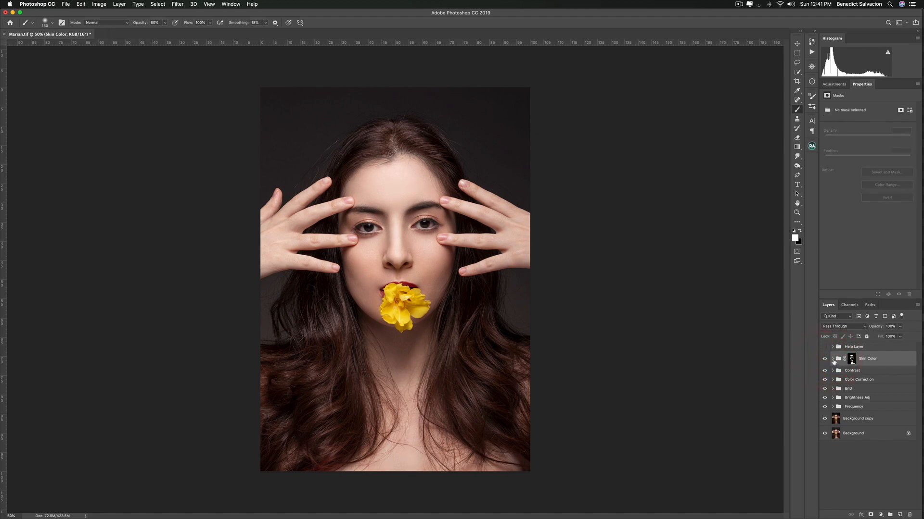
pyautogui.click(832, 359)
pyautogui.click(891, 373)
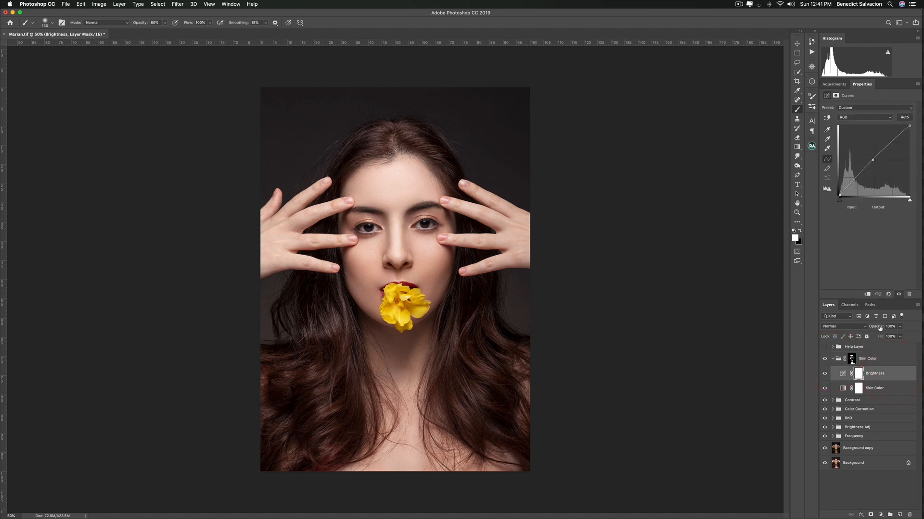
pyautogui.moveTo(879, 327); pyautogui.dragTo(875, 327)
pyautogui.click(867, 328)
# - Switch the Skin Color group off and on to check the reduced Brightness effect
pyautogui.click(822, 360)
pyautogui.click(822, 359)
pyautogui.click(822, 360)
pyautogui.click(822, 360)
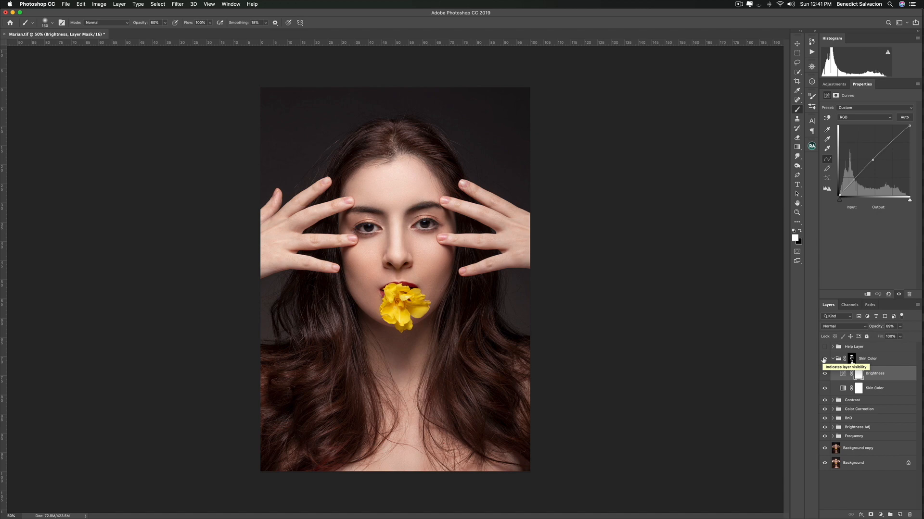
# - Paint white on the Skin Color group mask over the palm and fingers of the hand on the image's left
pyautogui.click(851, 359)
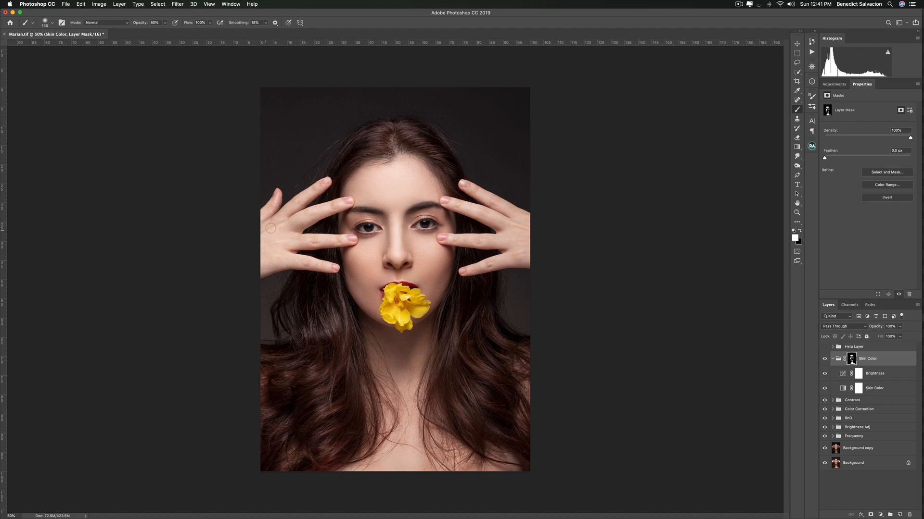
pyautogui.moveTo(274, 227); pyautogui.dragTo(340, 203)
pyautogui.moveTo(288, 236)
pyautogui.mouseDown()
pyautogui.moveTo(344, 239)
pyautogui.moveTo(314, 264)
pyautogui.moveTo(268, 258)
pyautogui.moveTo(286, 243)
pyautogui.moveTo(293, 259)
pyautogui.mouseUp()
pyautogui.moveTo(277, 241); pyautogui.dragTo(269, 206)
pyautogui.moveTo(319, 189); pyautogui.dragTo(296, 201)
pyautogui.moveTo(310, 188)
pyautogui.mouseDown()
pyautogui.moveTo(290, 206)
pyautogui.moveTo(274, 203)
pyautogui.moveTo(276, 234)
pyautogui.moveTo(291, 230)
pyautogui.moveTo(284, 240)
pyautogui.mouseUp()
# - Paint white on the Skin Color group mask over the palm and fingers of the hand on the image's right
pyautogui.click(502, 221)
pyautogui.click(494, 219)
pyautogui.click(525, 219)
pyautogui.click(520, 229)
pyautogui.moveTo(532, 237); pyautogui.dragTo(538, 238)
pyautogui.click(526, 249)
pyautogui.click(540, 251)
pyautogui.click(481, 266)
pyautogui.click(498, 242)
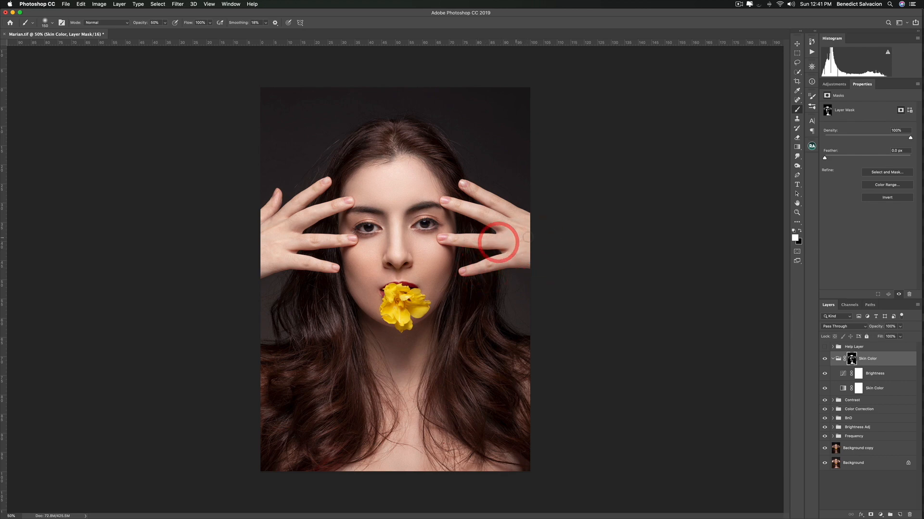
pyautogui.click(528, 233)
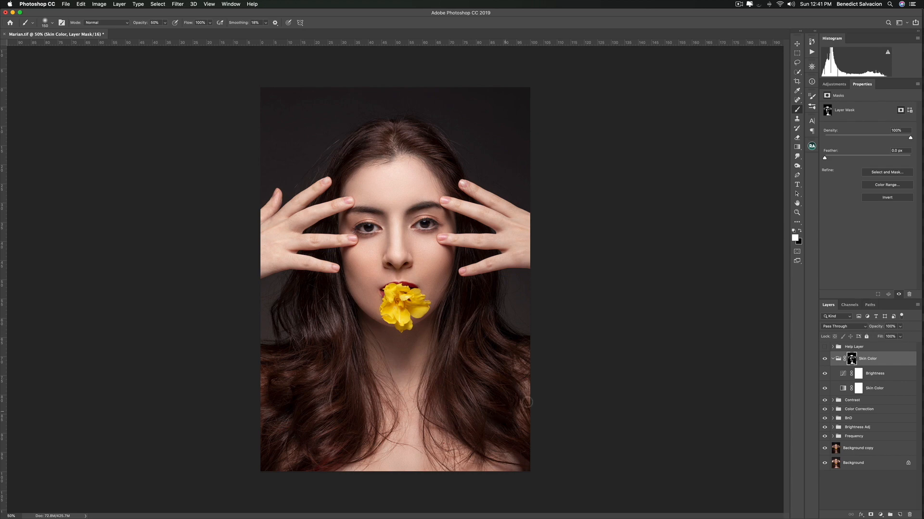
# - Paint white on the Skin Color group mask over the shoulder area, chest and lower neck
pyautogui.click(499, 377)
pyautogui.click(406, 454)
pyautogui.click(415, 446)
pyautogui.moveTo(413, 442)
pyautogui.mouseDown()
pyautogui.moveTo(413, 463)
pyautogui.moveTo(401, 465)
pyautogui.mouseUp()
pyautogui.moveTo(345, 467)
pyautogui.mouseDown()
pyautogui.moveTo(385, 461)
pyautogui.moveTo(350, 465)
pyautogui.moveTo(375, 462)
pyautogui.mouseUp()
pyautogui.moveTo(410, 431); pyautogui.dragTo(409, 443)
pyautogui.click(433, 390)
pyautogui.click(469, 441)
pyautogui.moveTo(501, 456)
pyautogui.mouseDown()
pyautogui.moveTo(512, 462)
pyautogui.moveTo(471, 457)
pyautogui.mouseUp()
pyautogui.moveTo(425, 423)
pyautogui.mouseDown()
pyautogui.moveTo(406, 423)
pyautogui.moveTo(404, 392)
pyautogui.mouseUp()
# - Compare the portrait at 66.7% zoom with the Skin Color group hidden and shown
pyautogui.press('super+plus')
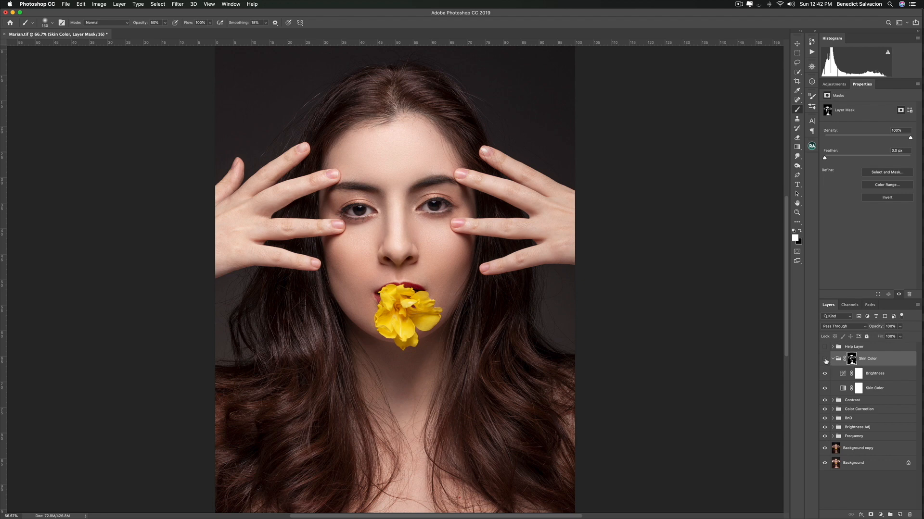
pyautogui.click(825, 360)
pyautogui.click(825, 360)
pyautogui.click(826, 361)
pyautogui.click(826, 360)
pyautogui.click(825, 360)
pyautogui.click(826, 361)
# - Paint black around the neck on the Skin Color gradient map's mask with a size 300 brush, and set the layer's opacity to 20%
pyautogui.click(890, 389)
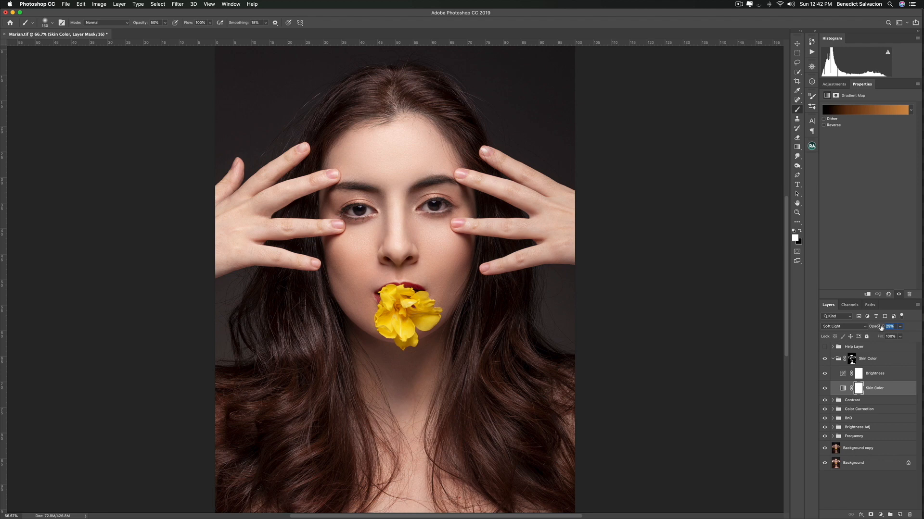
pyautogui.click(881, 327)
pyautogui.click(858, 388)
pyautogui.press('x')
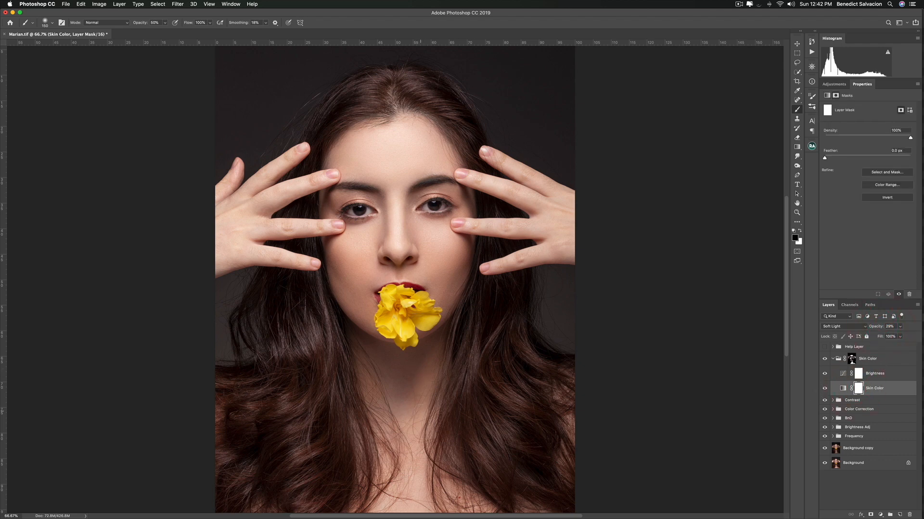
pyautogui.scroll(-1, 435, 374)
pyautogui.press(']')
pyautogui.press(']')
pyautogui.press(']')
pyautogui.press(']')
pyautogui.hscroll(2, 415, 398)
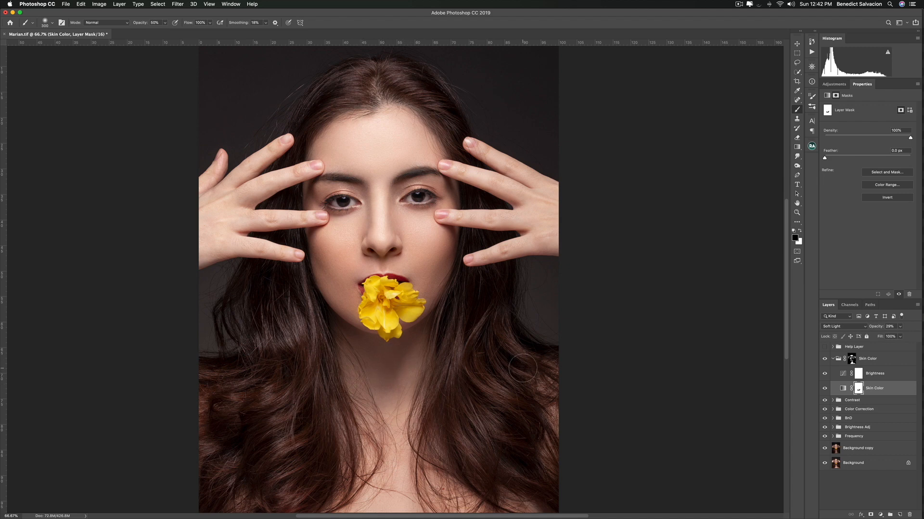
pyautogui.press('super+minus')
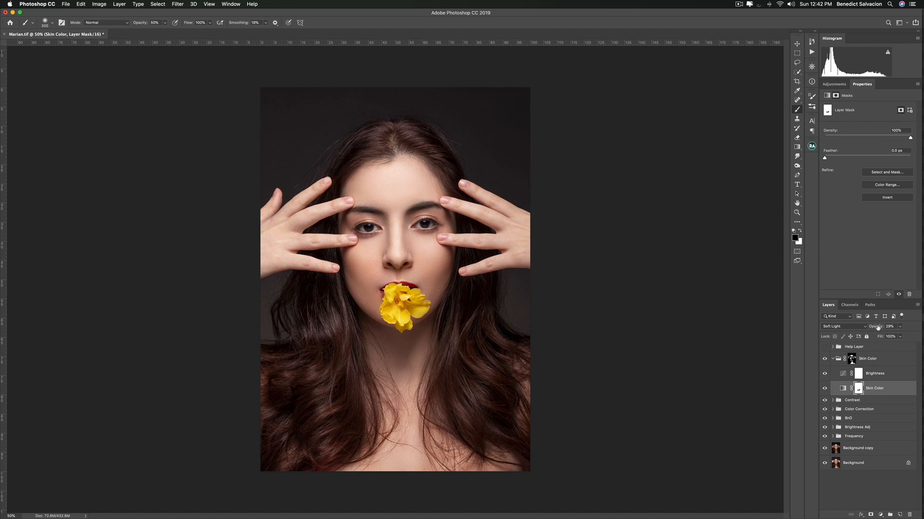
pyautogui.moveTo(878, 327); pyautogui.dragTo(874, 327)
# - Toggle the Skin Color group's visibility repeatedly to examine the overall skin tone change
pyautogui.click(823, 359)
pyautogui.click(823, 359)
pyautogui.click(823, 359)
pyautogui.click(823, 360)
pyautogui.click(823, 360)
pyautogui.click(823, 360)
pyautogui.click(823, 360)
pyautogui.click(823, 360)
pyautogui.click(823, 360)
pyautogui.click(823, 360)
pyautogui.click(823, 361)
pyautogui.click(823, 360)
pyautogui.click(823, 361)
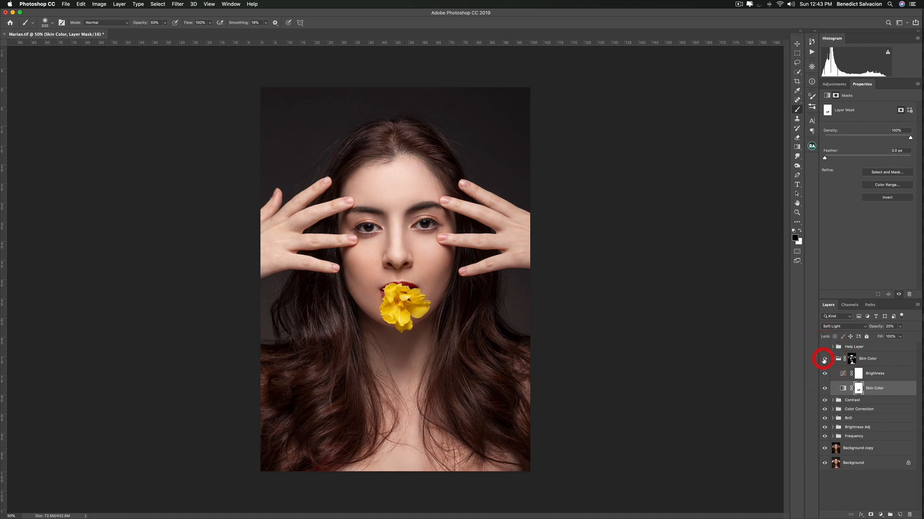
# - Collapse the Skin Color group, add a Curves adjustment above it mapping input 133 to output 128, and invert its mask
pyautogui.click(856, 374)
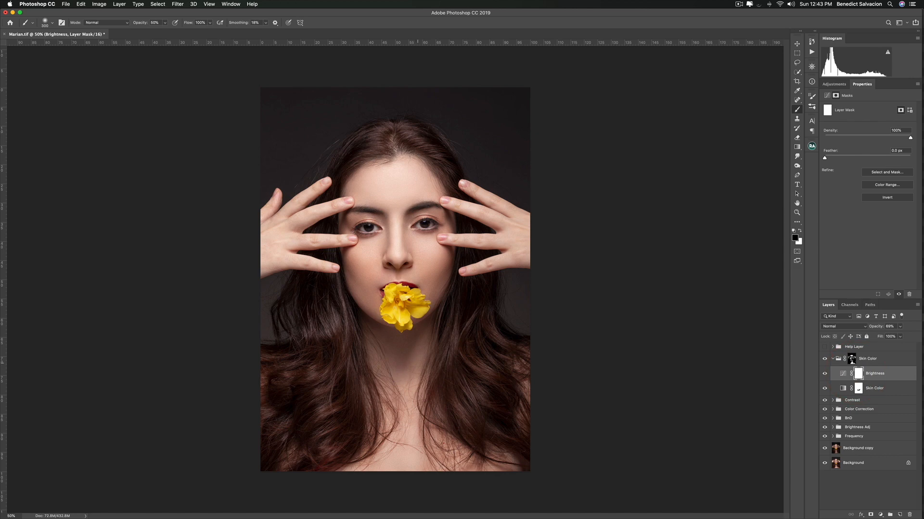
pyautogui.click(832, 359)
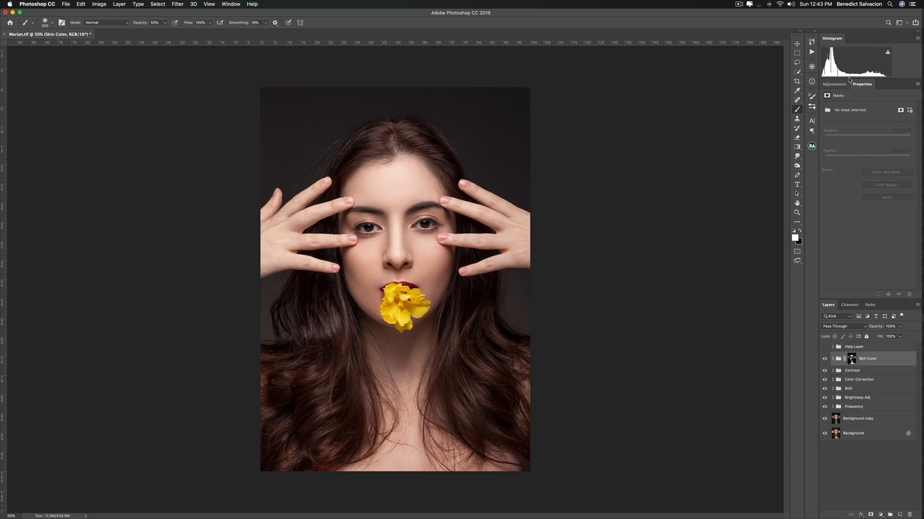
pyautogui.click(834, 85)
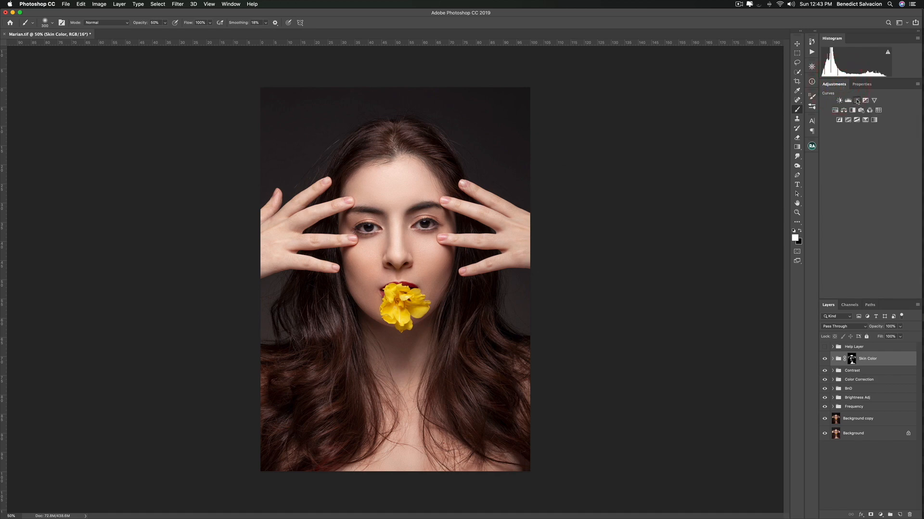
pyautogui.click(856, 100)
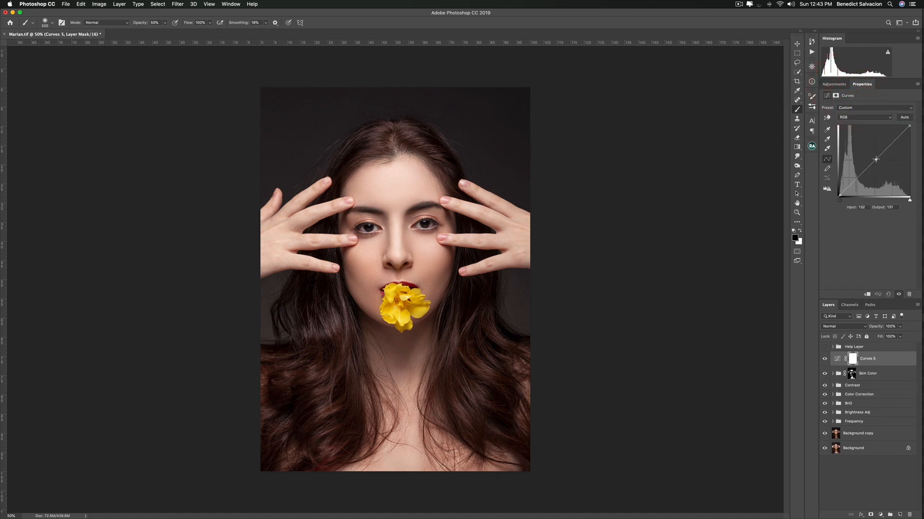
pyautogui.click(875, 160)
pyautogui.press('super+i')
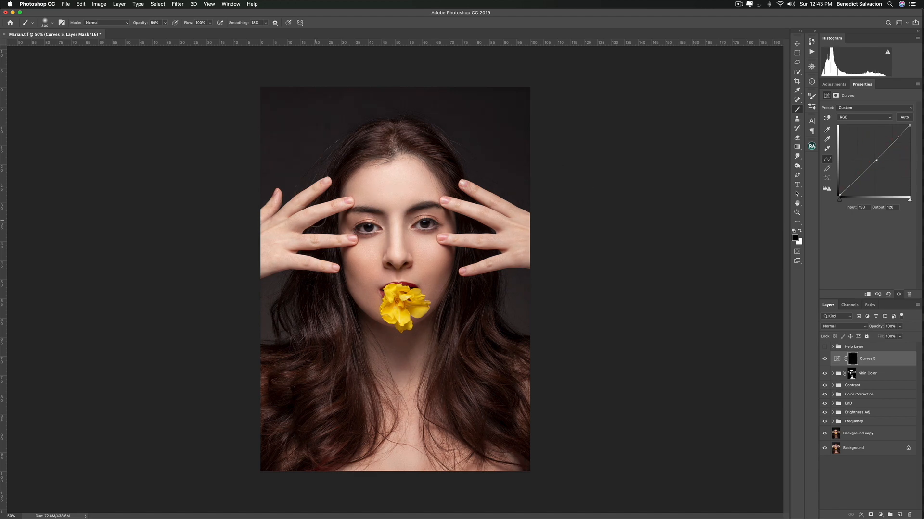
# - Paint white on the new Curves mask over the hand on the image's left with a size 150 brush
pyautogui.press('[')
pyautogui.press('[')
pyautogui.press('[')
pyautogui.press('[')
pyautogui.click(250, 218)
pyautogui.press('x')
pyautogui.click(270, 222)
pyautogui.click(284, 226)
pyautogui.click(271, 244)
pyautogui.click(256, 249)
pyautogui.moveTo(291, 248); pyautogui.dragTo(260, 236)
pyautogui.click(265, 226)
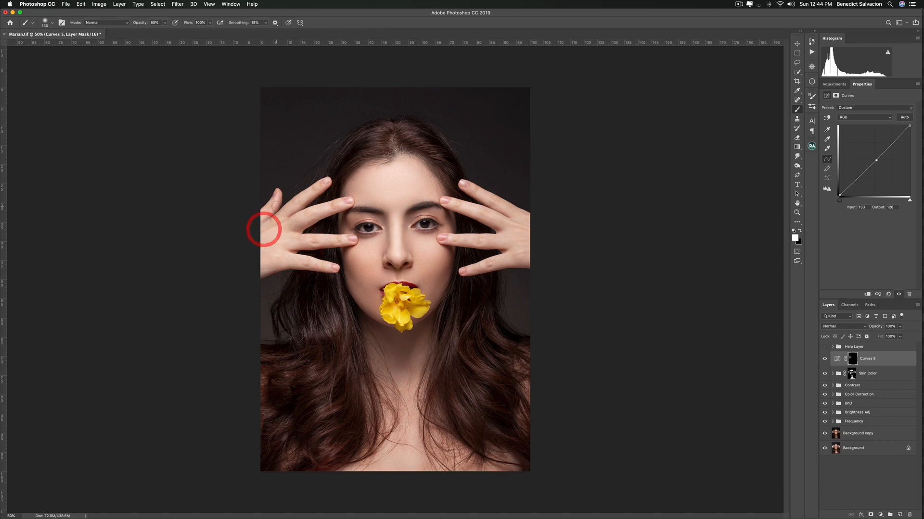
pyautogui.click(255, 216)
# - Paint white on the new Curves mask over the hand on the image's right
pyautogui.click(508, 224)
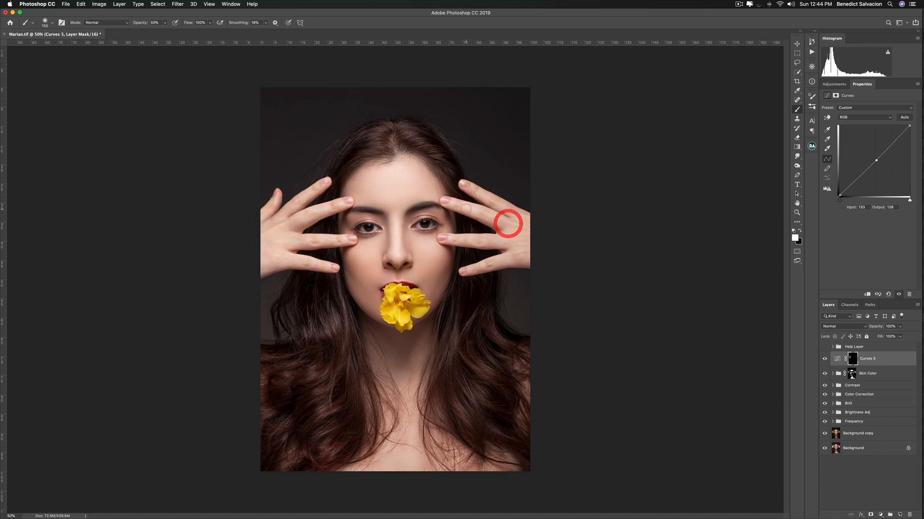
pyautogui.click(501, 223)
pyautogui.click(529, 218)
pyautogui.click(536, 233)
pyautogui.click(491, 245)
pyautogui.click(527, 247)
pyautogui.click(500, 263)
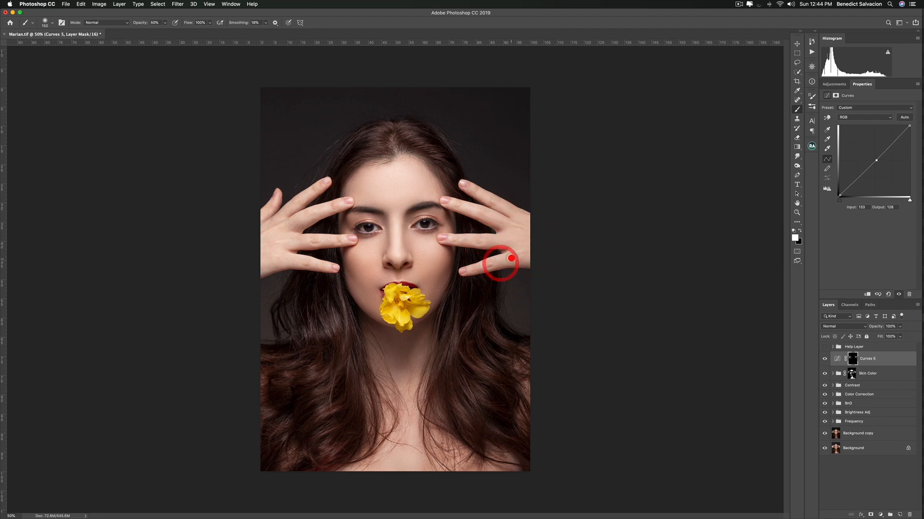
pyautogui.click(548, 255)
# - Add more white on the Curves mask over the finger, palm and wrist of the hand on the image's left
pyautogui.click(311, 211)
pyautogui.click(269, 228)
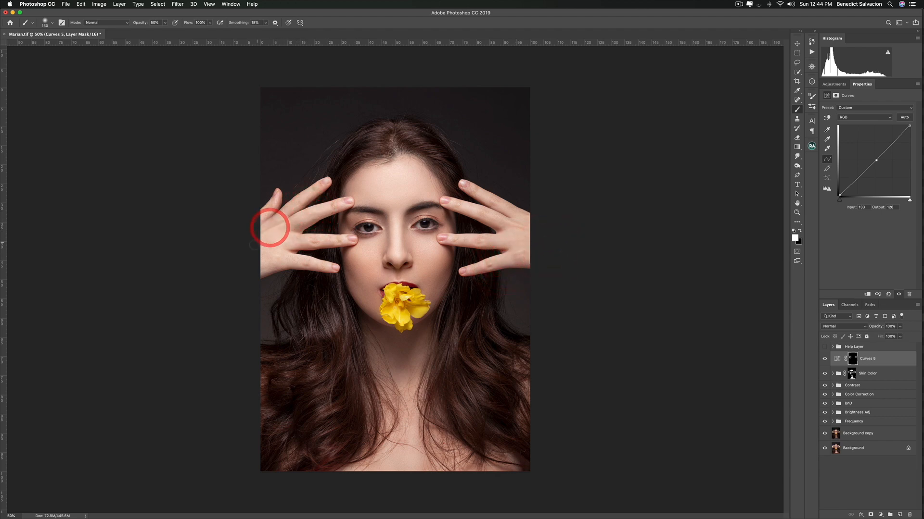
pyautogui.click(273, 244)
pyautogui.click(256, 256)
pyautogui.click(231, 260)
# - Deepen the hand-darkening curve to input 137, output 120, and lower the layer's opacity to just under 50%
pyautogui.moveTo(877, 161); pyautogui.dragTo(878, 163)
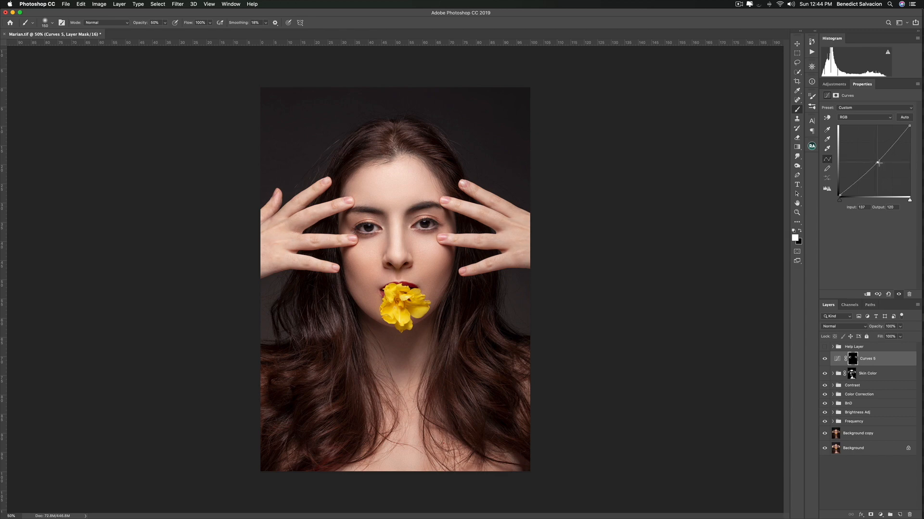
pyautogui.click(878, 163)
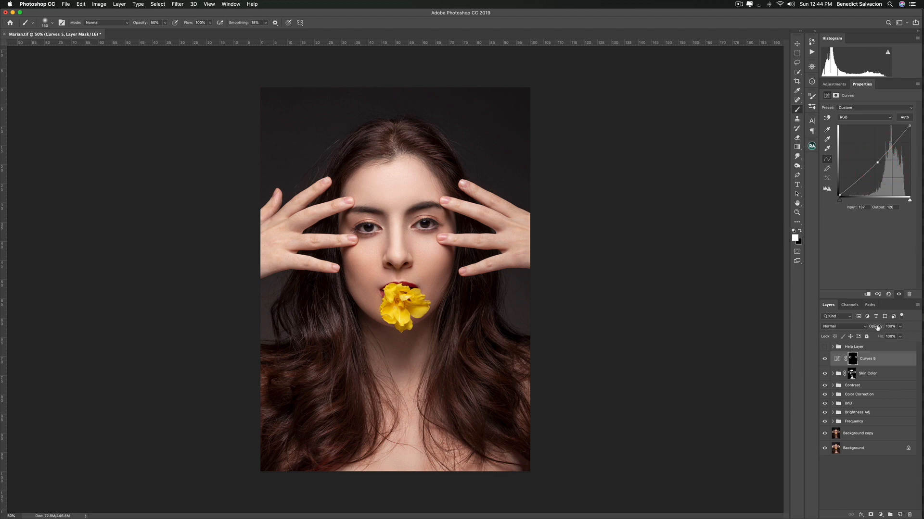
pyautogui.moveTo(878, 327); pyautogui.dragTo(858, 327)
# - Rename the new Curves layer as Burning Hands
pyautogui.doubleClick(866, 359)
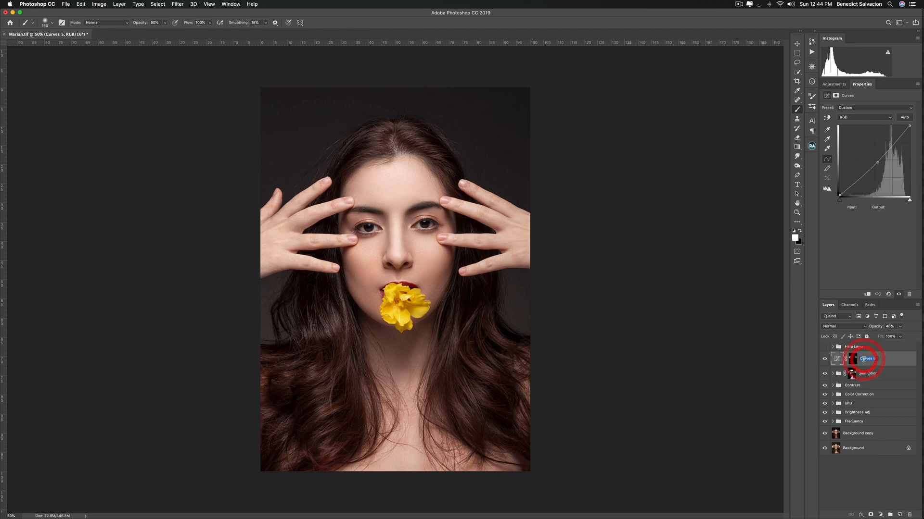
pyautogui.write('B')
pyautogui.write('urning Hands')
pyautogui.click(908, 364)
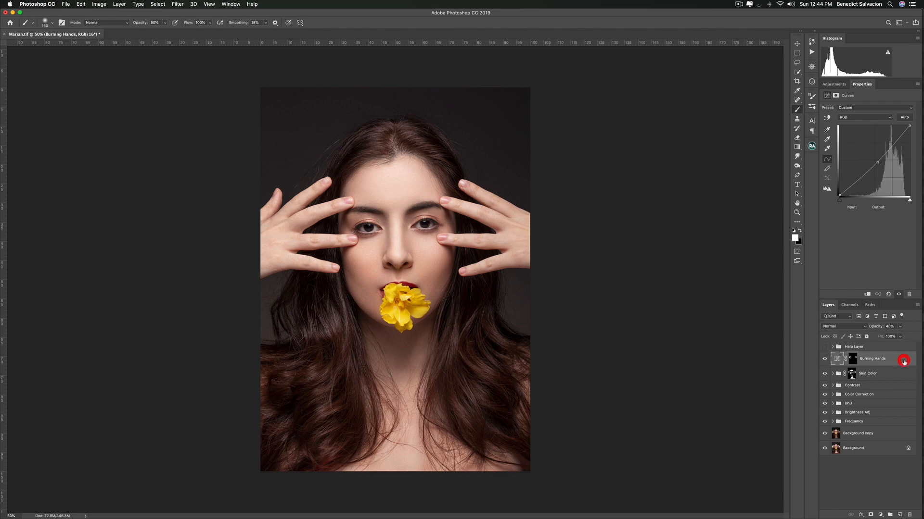
# - Toggle the Burning Hands layer to check its effect, and show only the Background layer to compare with the original
pyautogui.click(823, 359)
pyautogui.click(823, 359)
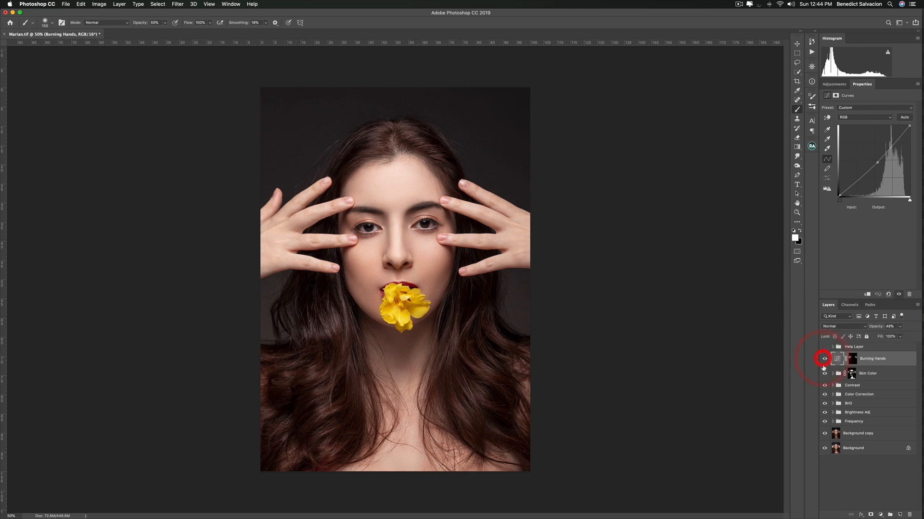
pyautogui.keyDown('alt'); pyautogui.click(823, 449); pyautogui.keyUp('alt')
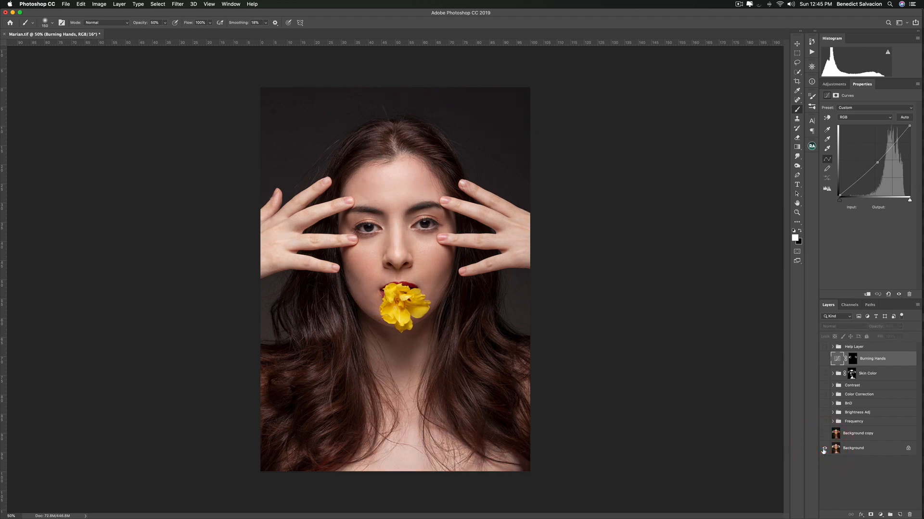
# - Alternate between the Background layer alone and all retouching layers to compare the original portrait with the edited version
pyautogui.keyDown('alt'); pyautogui.click(824, 449); pyautogui.keyUp('alt')
pyautogui.keyDown('alt'); pyautogui.click(824, 449); pyautogui.keyUp('alt')
pyautogui.keyDown('alt'); pyautogui.click(823, 450); pyautogui.keyUp('alt')
pyautogui.keyDown('alt'); pyautogui.click(824, 449); pyautogui.keyUp('alt')
pyautogui.keyDown('alt'); pyautogui.click(823, 449); pyautogui.keyUp('alt')
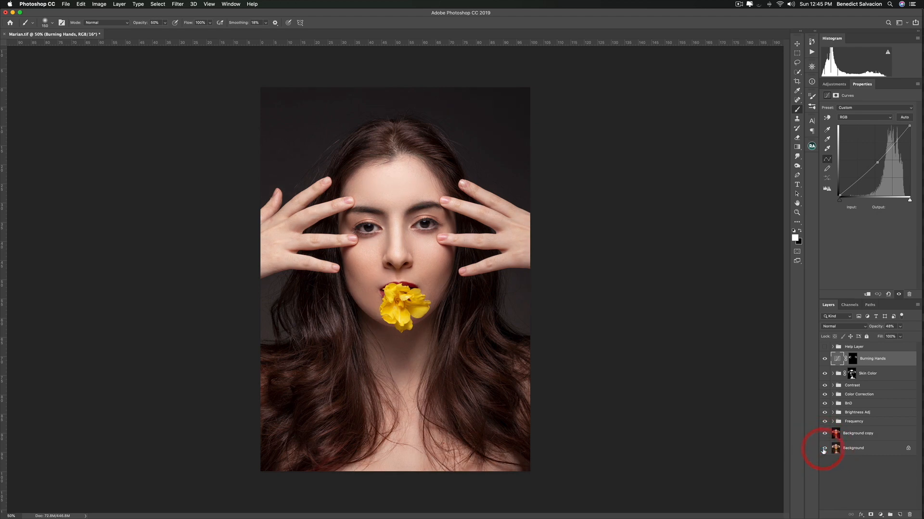
pyautogui.keyDown('alt'); pyautogui.click(824, 449); pyautogui.keyUp('alt')
pyautogui.keyDown('alt'); pyautogui.click(824, 449); pyautogui.keyUp('alt')
pyautogui.keyDown('alt'); pyautogui.click(823, 449); pyautogui.keyUp('alt')
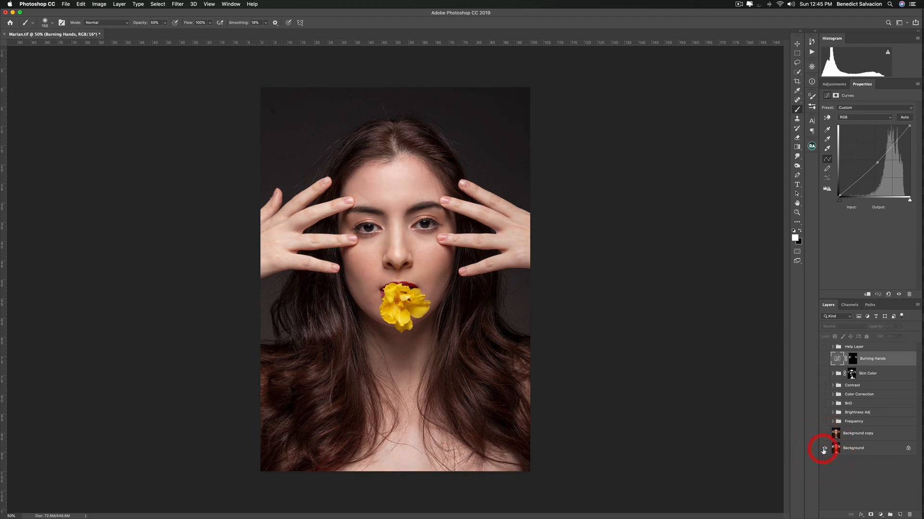
pyautogui.keyDown('alt'); pyautogui.click(823, 450); pyautogui.keyUp('alt')
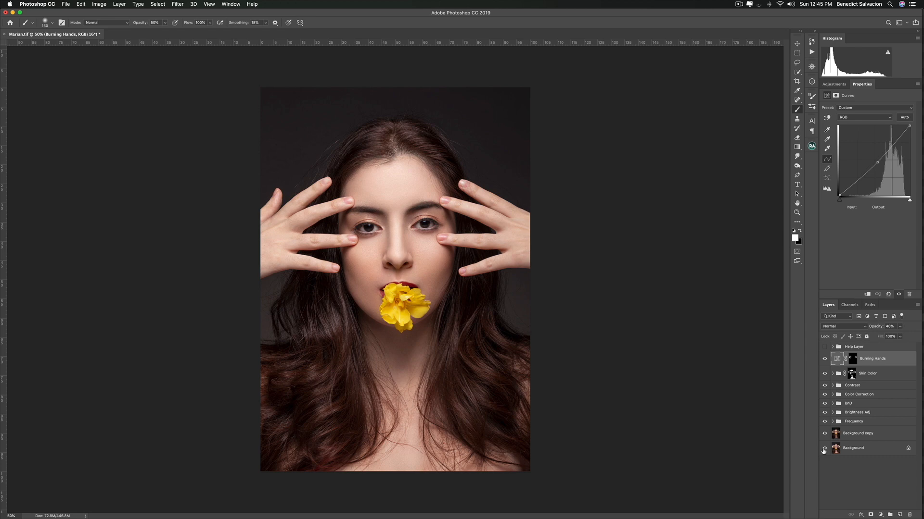
pyautogui.press('XF86MonBrightnessUp')
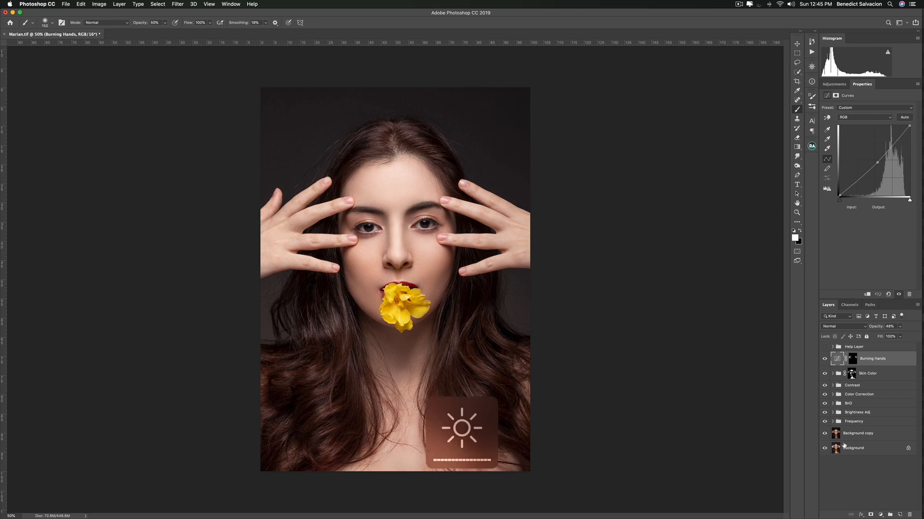
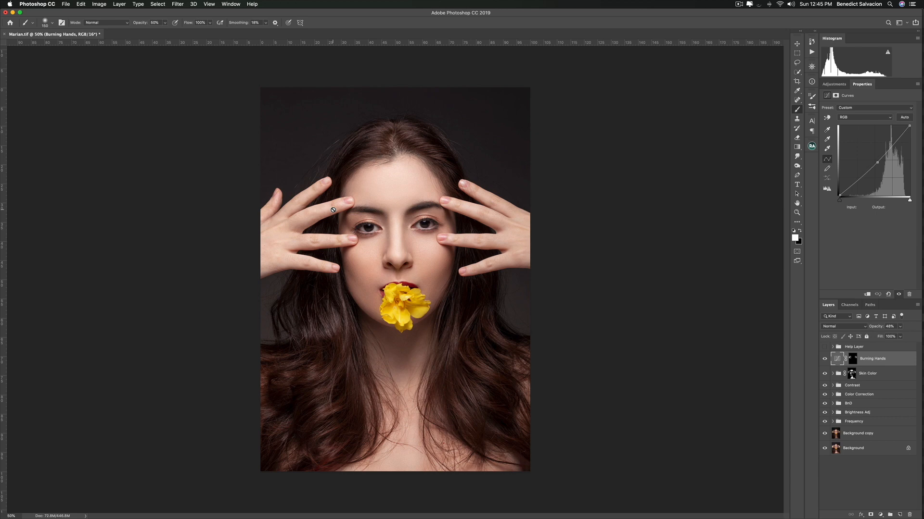
# - Stamp all visible layers into a new layer above Burning Hands and set up the Clone Stamp with a 200 px brush at 0% hardness
pyautogui.press('super+alt+shift+e')
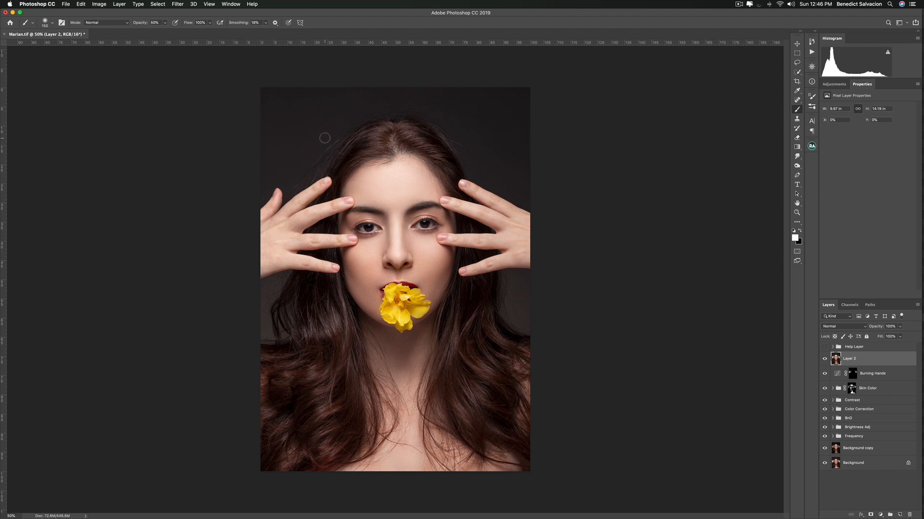
pyautogui.press('s')
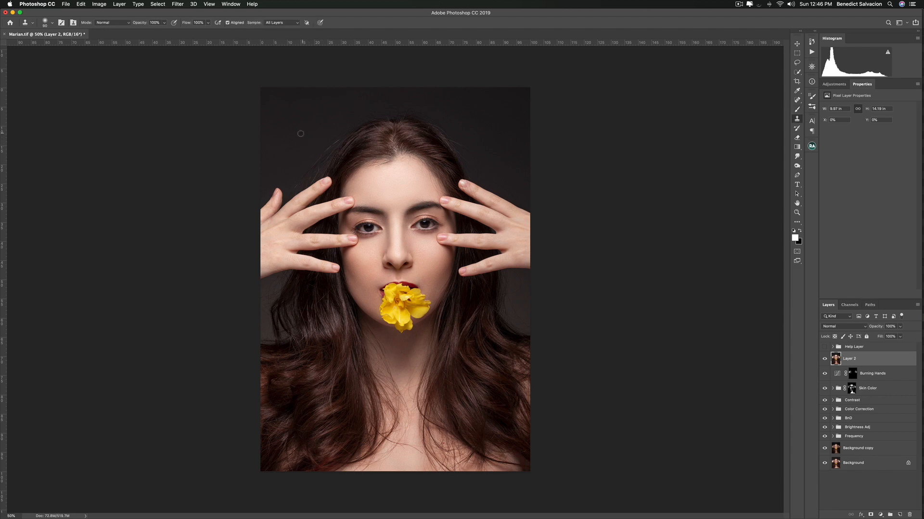
pyautogui.press(']')
pyautogui.rightClick(296, 136)
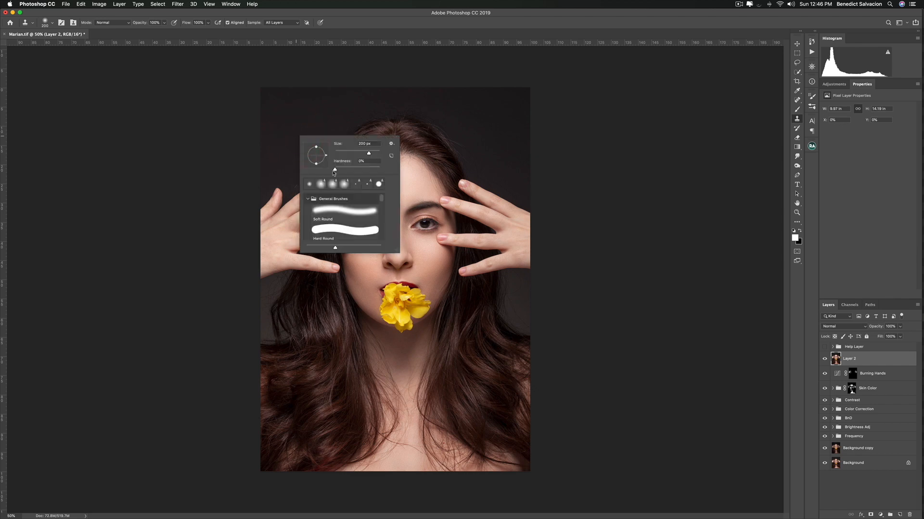
pyautogui.click(295, 166)
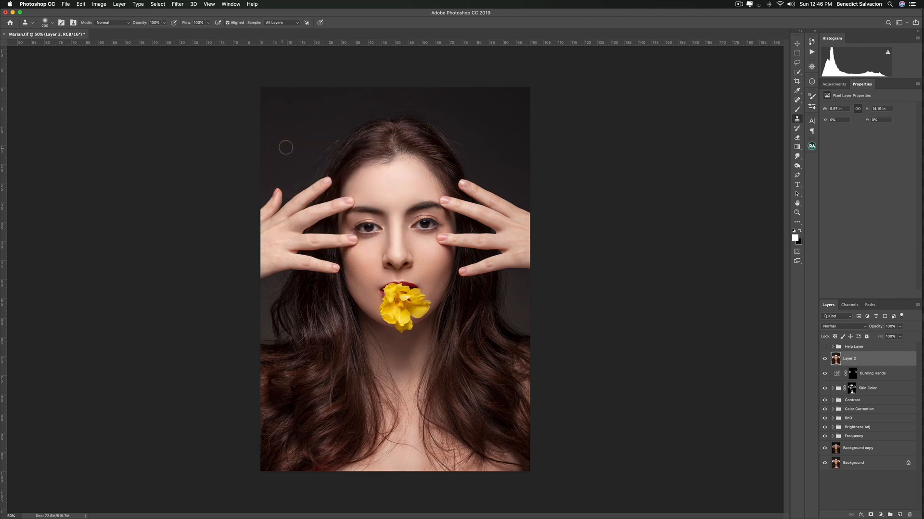
# - Clone dark background over the flyaway hairs outside the hair on the image's left, undoing the last stroke near the raised finger
pyautogui.press('super+1')
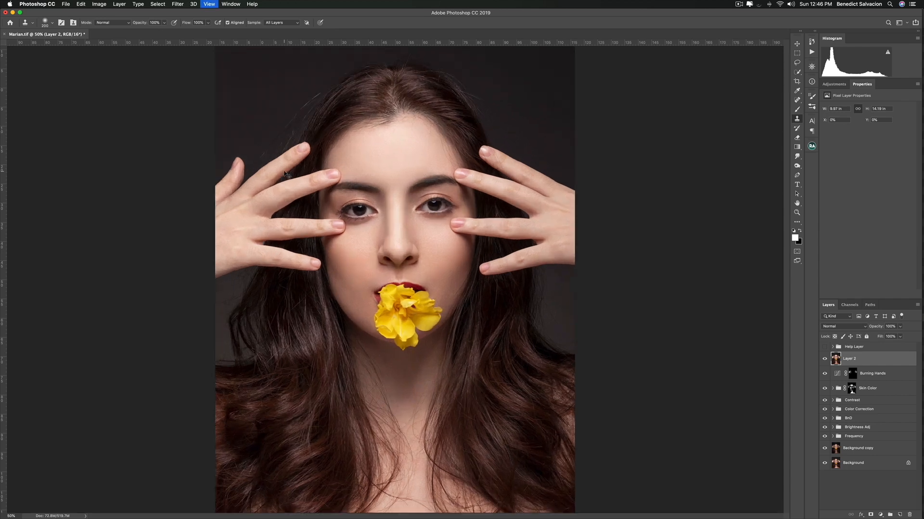
pyautogui.scroll(5, 284, 170)
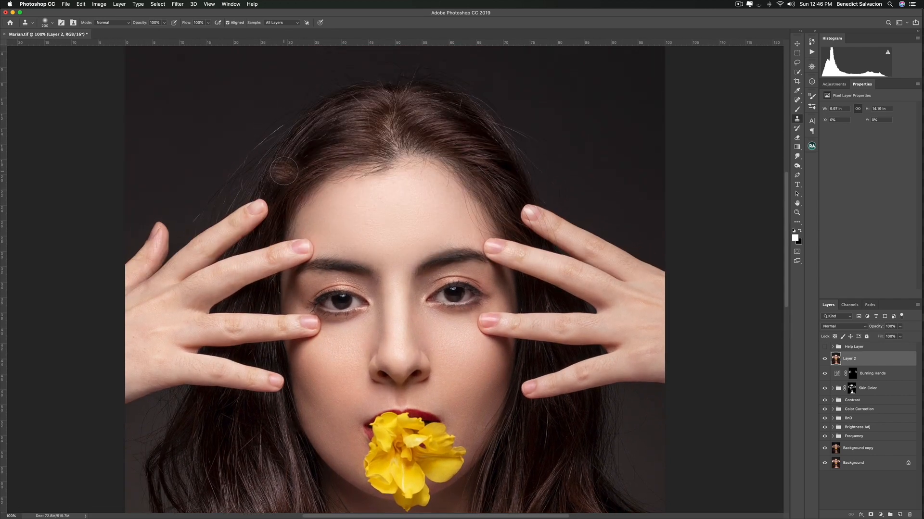
pyautogui.moveTo(198, 178); pyautogui.dragTo(189, 183)
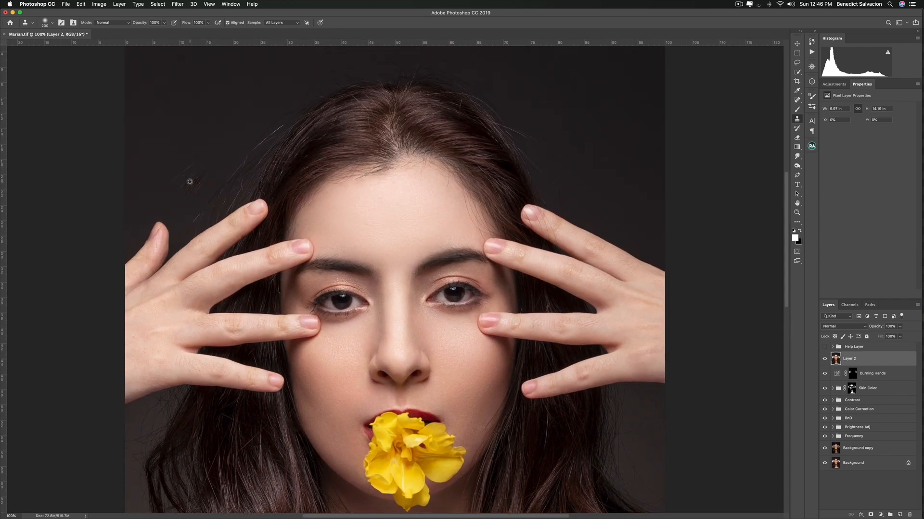
pyautogui.keyDown('alt'); pyautogui.click(182, 205); pyautogui.keyUp('alt')
pyautogui.moveTo(248, 149); pyautogui.dragTo(284, 107)
pyautogui.keyDown('alt'); pyautogui.click(205, 188); pyautogui.keyUp('alt')
pyautogui.moveTo(203, 210); pyautogui.dragTo(190, 223)
pyautogui.press('super+z')
# - Clone out the fine stray hairs just above the raised finger on the image's left with a smaller brush
pyautogui.press('[')
pyautogui.press('[')
pyautogui.press('[')
pyautogui.press('[')
pyautogui.keyDown('alt'); pyautogui.click(184, 231); pyautogui.keyUp('alt')
pyautogui.keyDown('alt'); pyautogui.click(208, 216); pyautogui.keyUp('alt')
pyautogui.keyDown('alt'); pyautogui.click(208, 216); pyautogui.keyUp('alt')
pyautogui.keyDown('alt'); pyautogui.click(232, 188); pyautogui.keyUp('alt')
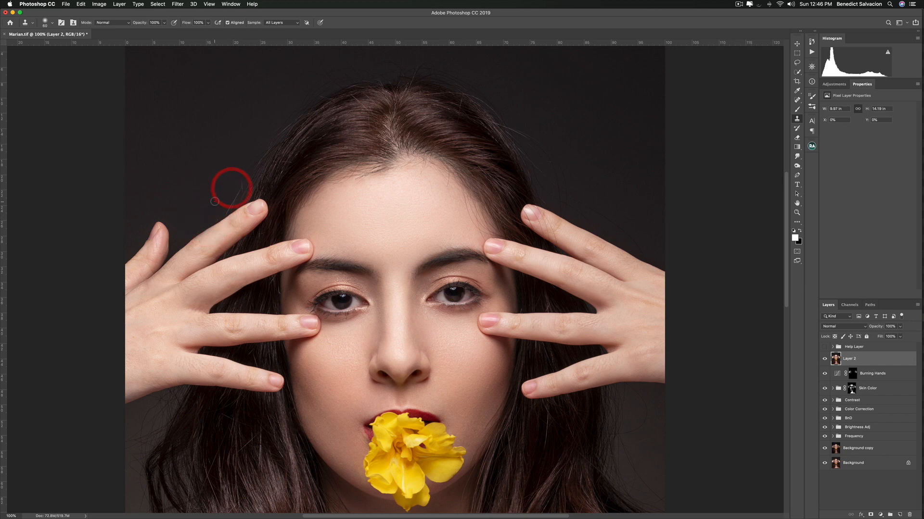
pyautogui.keyDown('alt'); pyautogui.click(214, 201); pyautogui.keyUp('alt')
pyautogui.keyDown('alt'); pyautogui.click(239, 173); pyautogui.keyUp('alt')
pyautogui.keyDown('alt'); pyautogui.click(228, 196); pyautogui.keyUp('alt')
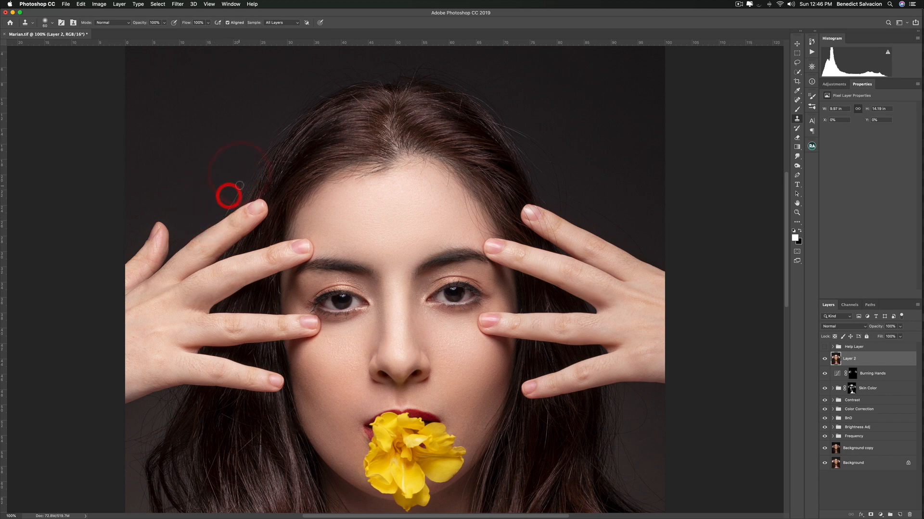
pyautogui.keyDown('alt'); pyautogui.click(250, 155); pyautogui.keyUp('alt')
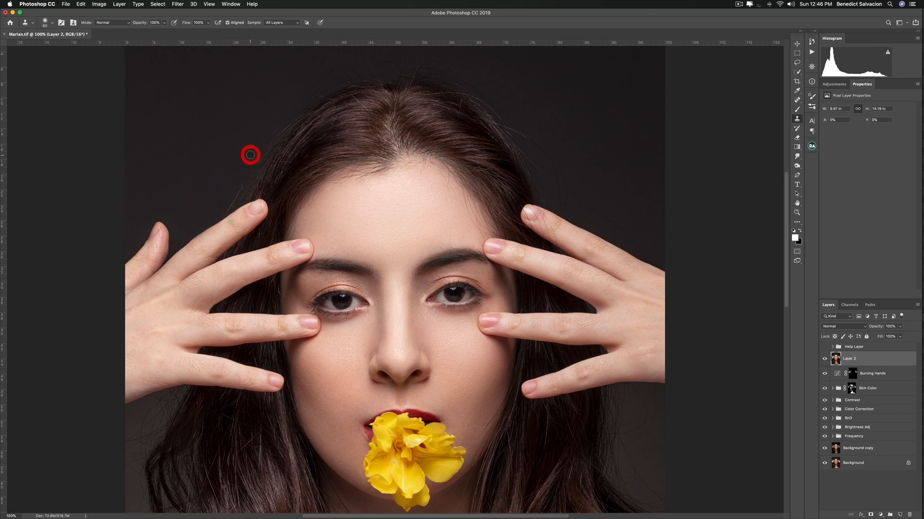
pyautogui.keyDown('alt'); pyautogui.click(217, 212); pyautogui.keyUp('alt')
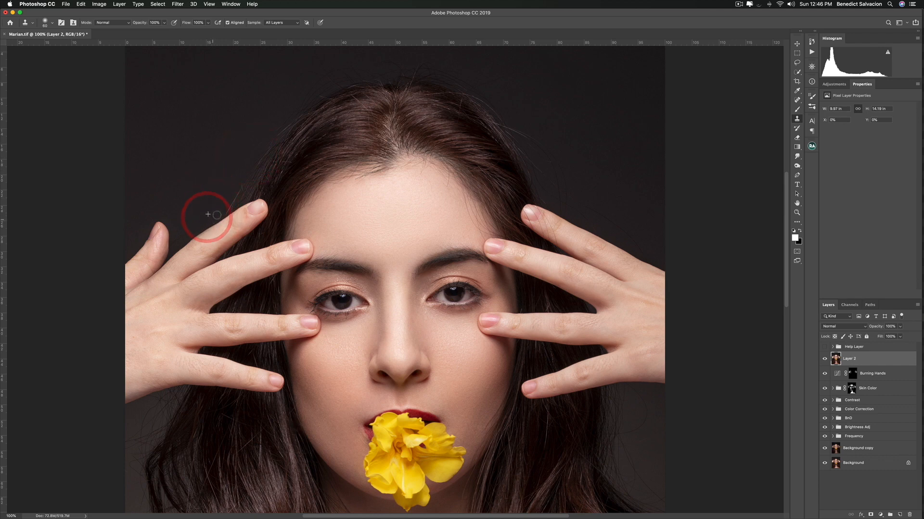
pyautogui.keyDown('alt'); pyautogui.click(237, 188); pyautogui.keyUp('alt')
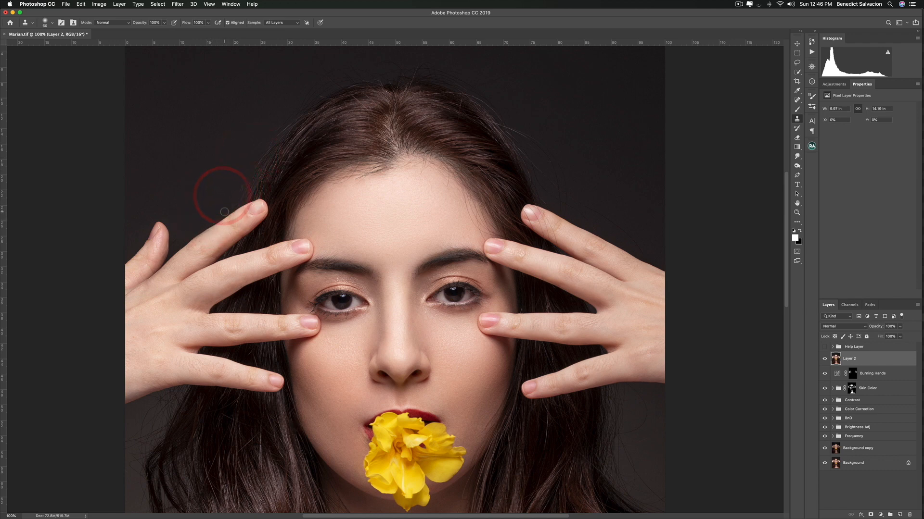
# - Clone background over the remaining flyaways along the hair edge from the left fingertip up towards the crown
pyautogui.click(241, 176)
pyautogui.click(234, 188)
pyautogui.click(252, 162)
pyautogui.click(242, 158)
pyautogui.click(266, 140)
pyautogui.click(255, 158)
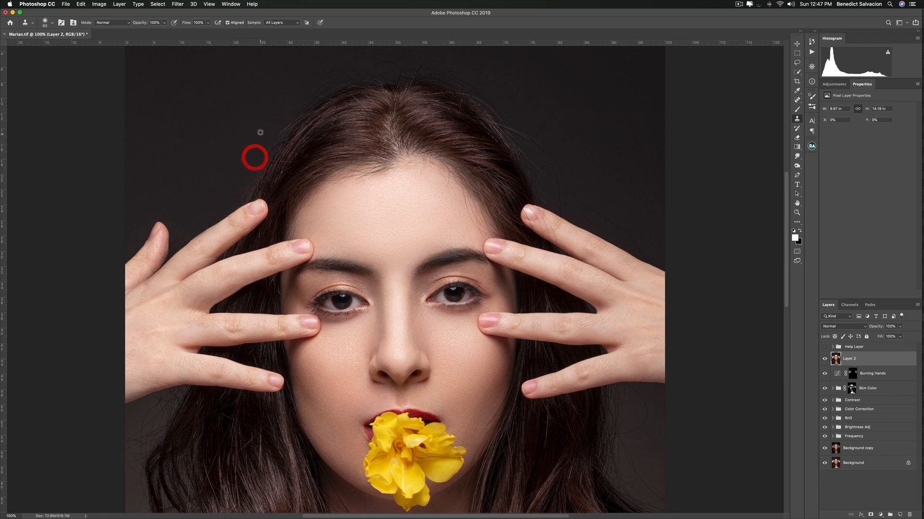
pyautogui.click(259, 133)
pyautogui.click(310, 98)
# - Enlarge the Clone Stamp brush to 150 px and clean the stray hairs along the upper-left curve of the head
pyautogui.scroll(3, 276, 104)
pyautogui.press(']')
pyautogui.press(']')
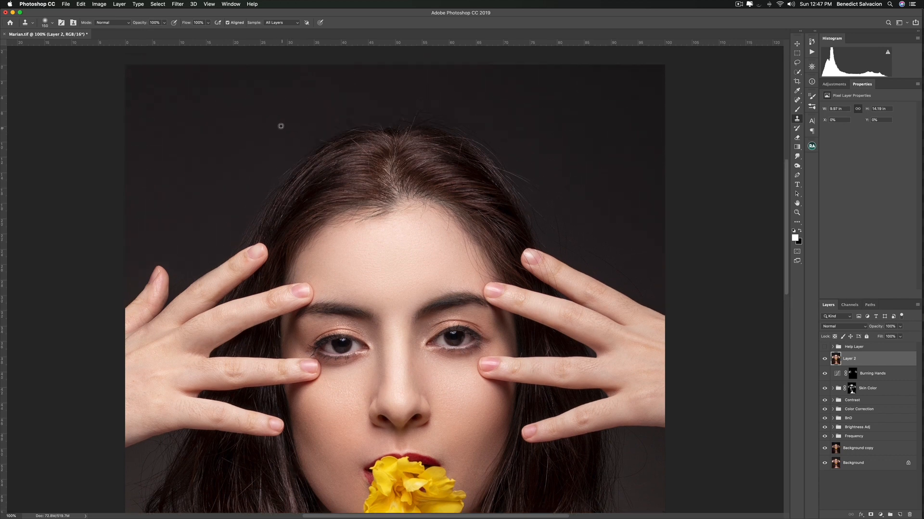
pyautogui.keyDown('alt'); pyautogui.click(283, 116); pyautogui.keyUp('alt')
pyautogui.click(310, 114)
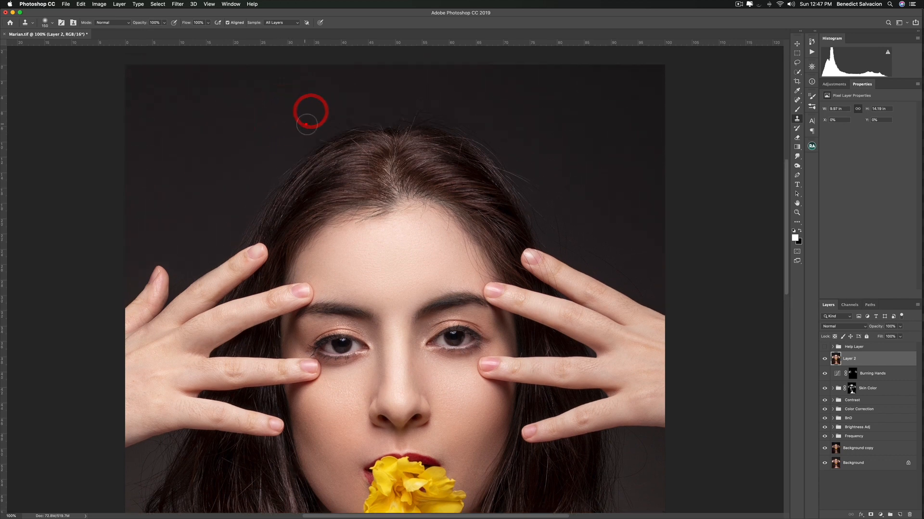
pyautogui.click(318, 109)
pyautogui.keyDown('alt'); pyautogui.click(290, 121); pyautogui.keyUp('alt')
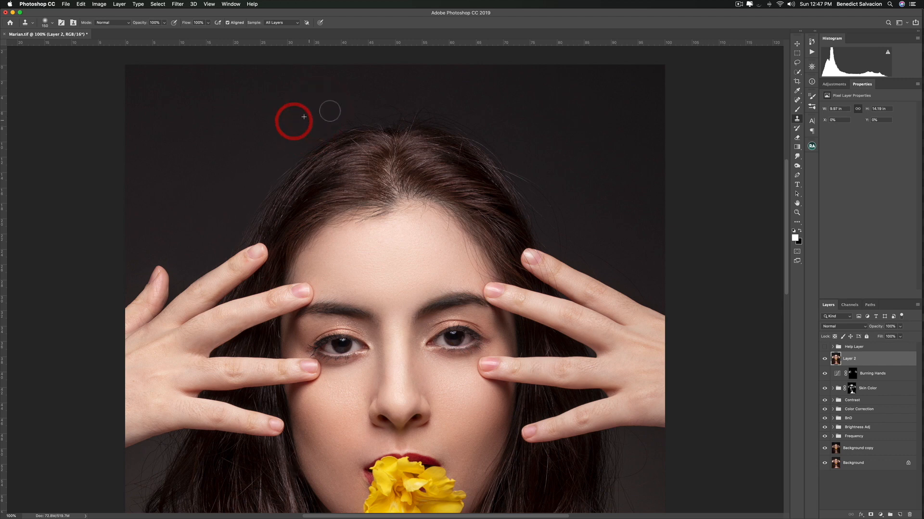
pyautogui.click(332, 110)
pyautogui.keyDown('alt'); pyautogui.click(297, 133); pyautogui.keyUp('alt')
pyautogui.click(330, 114)
pyautogui.keyDown('alt'); pyautogui.click(303, 137); pyautogui.keyUp('alt')
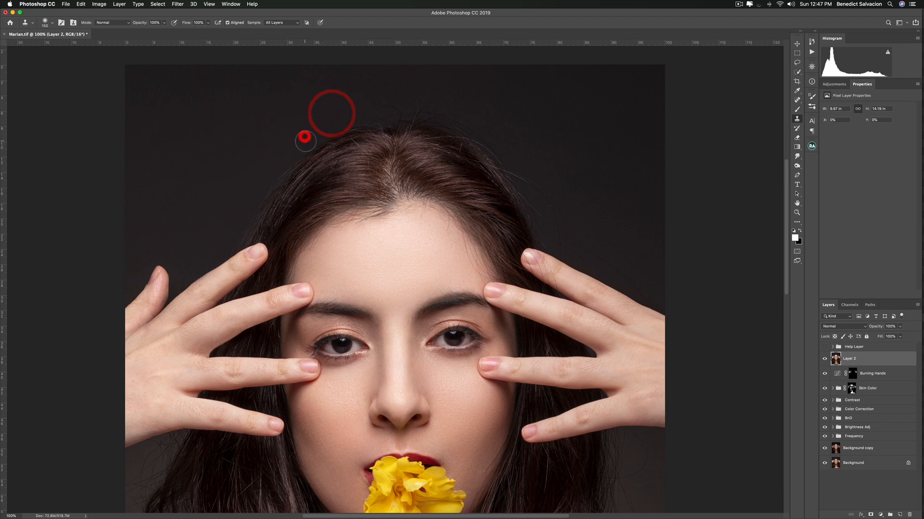
pyautogui.click(336, 116)
pyautogui.keyDown('alt'); pyautogui.click(308, 134); pyautogui.keyUp('alt')
pyautogui.click(322, 125)
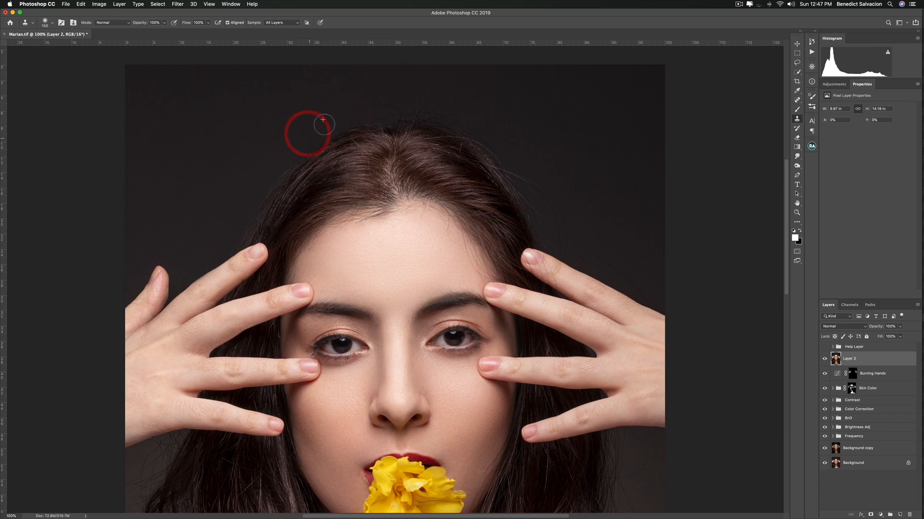
pyautogui.keyDown('alt'); pyautogui.click(305, 139); pyautogui.keyUp('alt')
pyautogui.click(322, 124)
pyautogui.keyDown('alt'); pyautogui.click(307, 137); pyautogui.keyUp('alt')
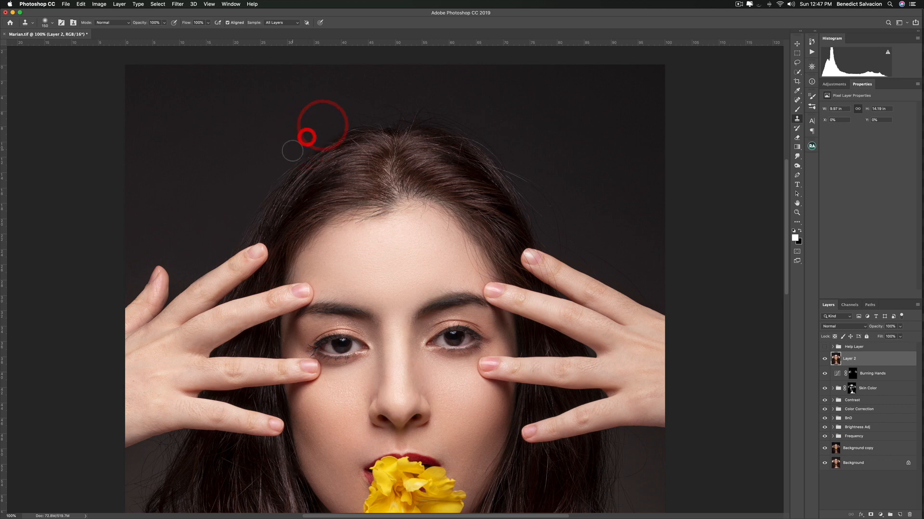
# - Clone nearby background over the flyaway hairs above the left half of the crown
pyautogui.keyDown('alt'); pyautogui.click(338, 119); pyautogui.keyUp('alt')
pyautogui.click(357, 105)
pyautogui.keyDown('alt'); pyautogui.click(335, 115); pyautogui.keyUp('alt')
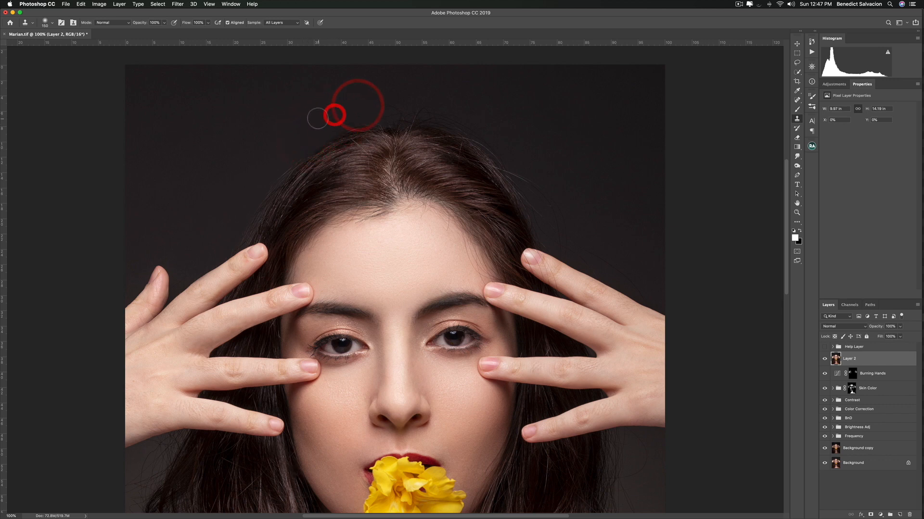
pyautogui.click(317, 119)
pyautogui.click(350, 112)
pyautogui.keyDown('alt'); pyautogui.click(341, 118); pyautogui.keyUp('alt')
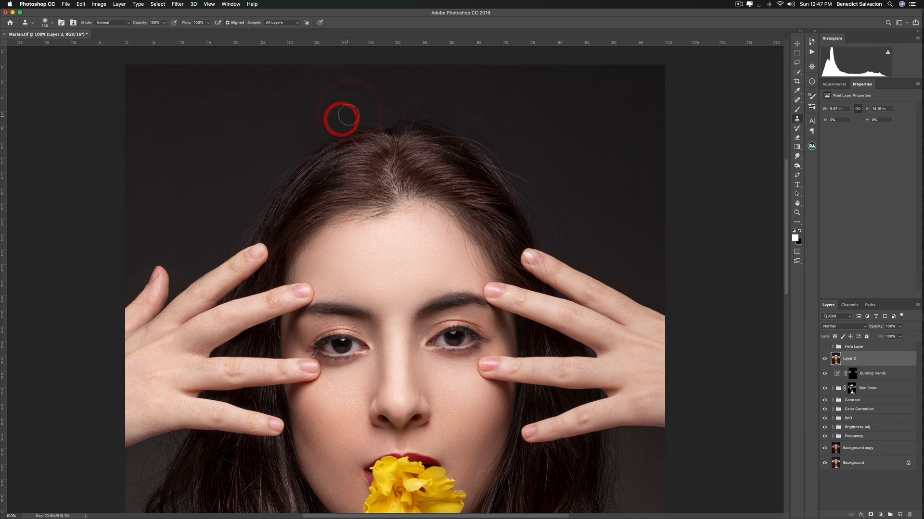
pyautogui.click(375, 105)
pyautogui.keyDown('alt'); pyautogui.click(354, 107); pyautogui.keyUp('alt')
pyautogui.click(371, 106)
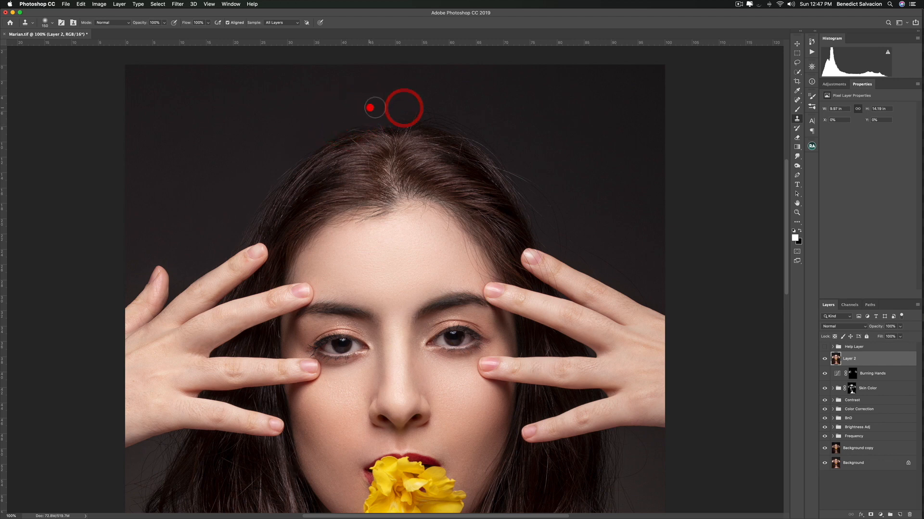
pyautogui.keyDown('alt'); pyautogui.click(431, 110); pyautogui.keyUp('alt')
pyautogui.click(373, 104)
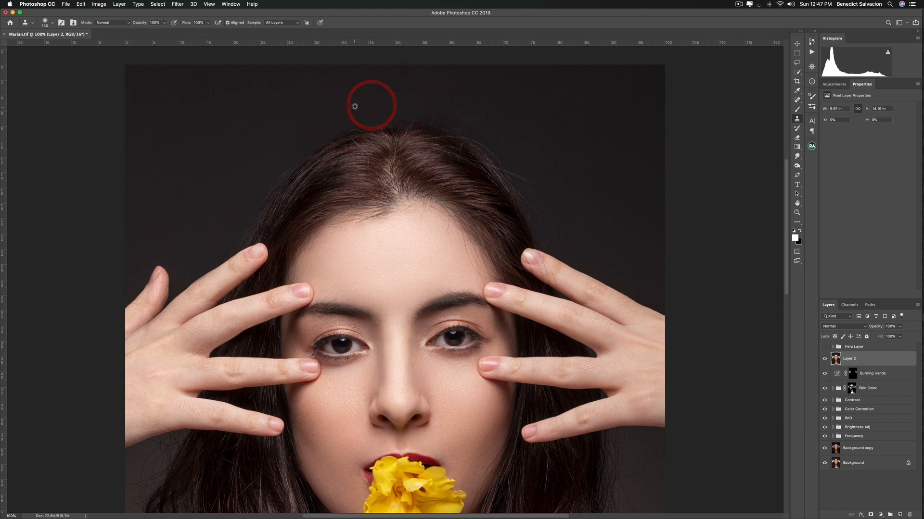
pyautogui.click(358, 108)
# - Smooth the background beside the hair on the image's left, cloning from just below the crown down to the raised fingertip
pyautogui.keyDown('alt'); pyautogui.click(297, 134); pyautogui.keyUp('alt')
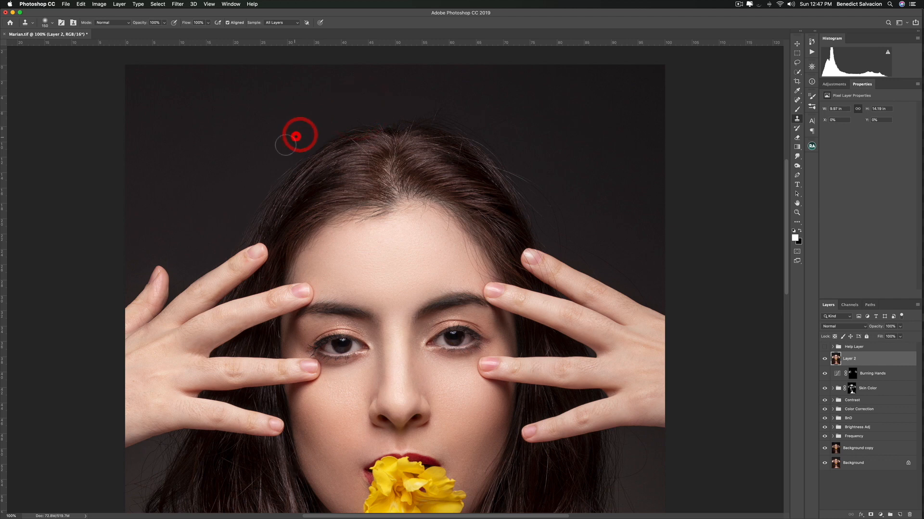
pyautogui.click(255, 187)
pyautogui.keyDown('alt'); pyautogui.click(287, 157); pyautogui.keyUp('alt')
pyautogui.click(252, 192)
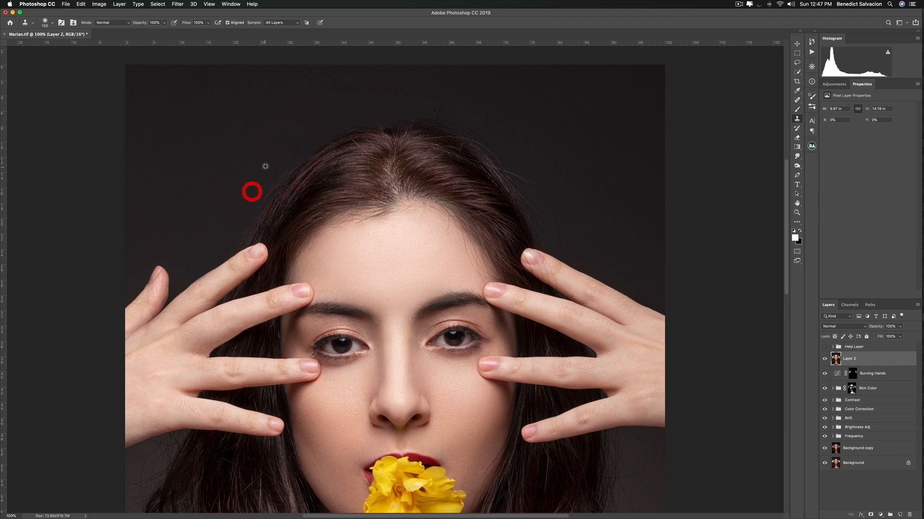
pyautogui.keyDown('alt'); pyautogui.click(266, 166); pyautogui.keyUp('alt')
pyautogui.click(245, 200)
pyautogui.keyDown('alt'); pyautogui.click(254, 175); pyautogui.keyUp('alt')
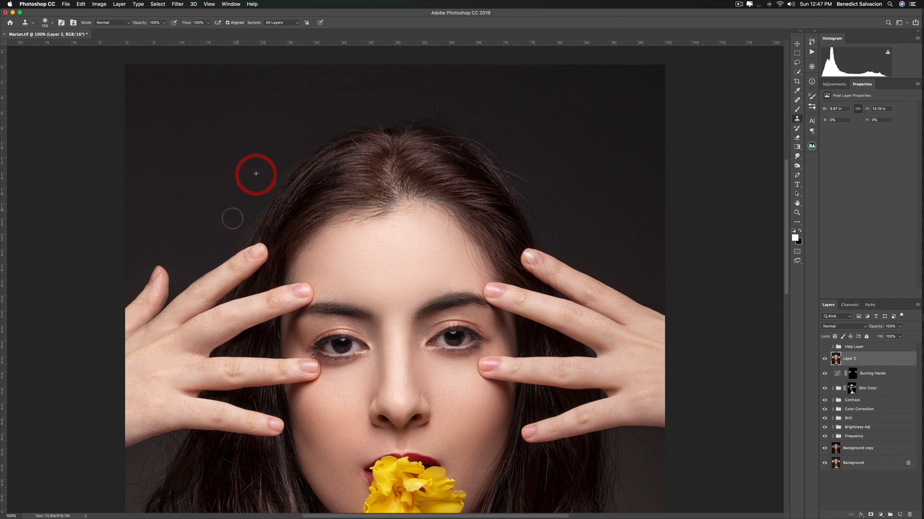
pyautogui.click(234, 214)
pyautogui.keyDown('alt'); pyautogui.click(244, 182); pyautogui.keyUp('alt')
pyautogui.click(252, 188)
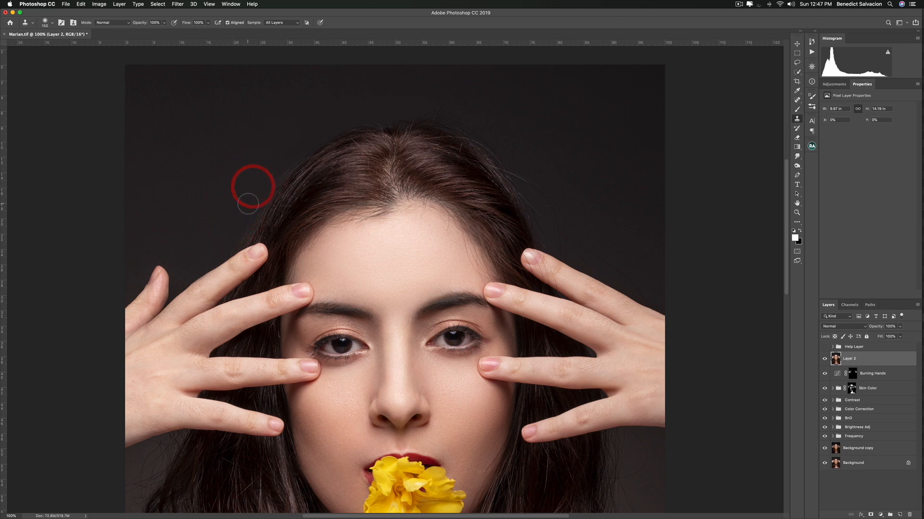
pyautogui.click(280, 147)
pyautogui.keyDown('alt'); pyautogui.click(261, 172); pyautogui.keyUp('alt')
pyautogui.click(282, 146)
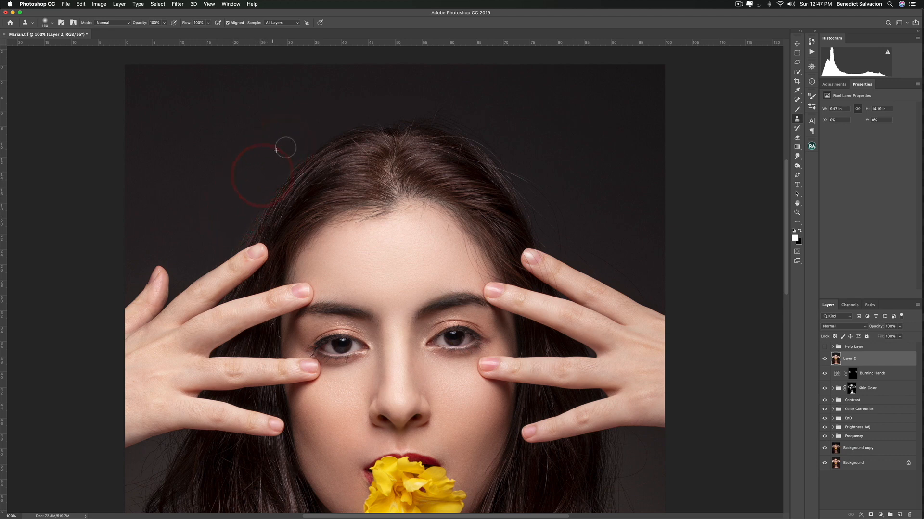
pyautogui.click(277, 136)
pyautogui.click(248, 178)
pyautogui.click(246, 172)
pyautogui.click(232, 188)
pyautogui.click(250, 171)
pyautogui.click(265, 161)
# - Clone nearby background over the flyaway hairs above the crown, working from its centre towards the image's right
pyautogui.click(368, 108)
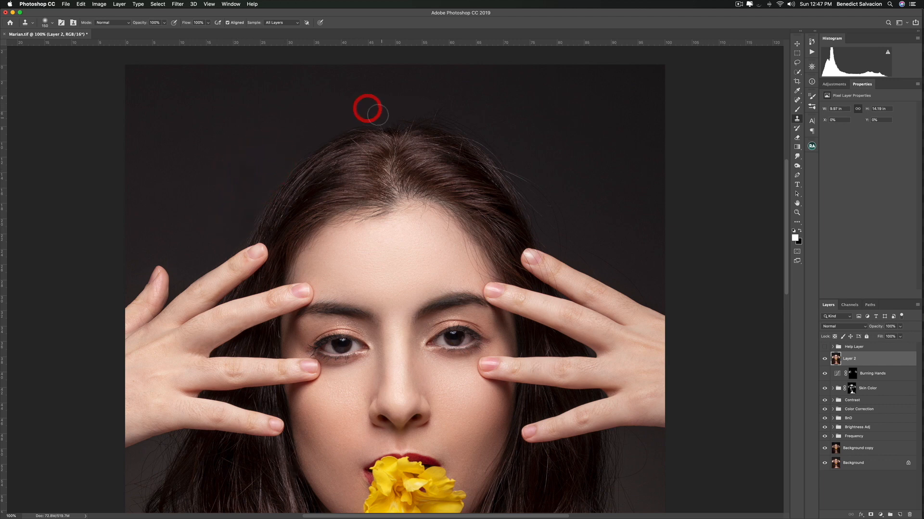
pyautogui.click(436, 100)
pyautogui.keyDown('alt'); pyautogui.click(425, 93); pyautogui.keyUp('alt')
pyautogui.click(441, 89)
pyautogui.click(462, 119)
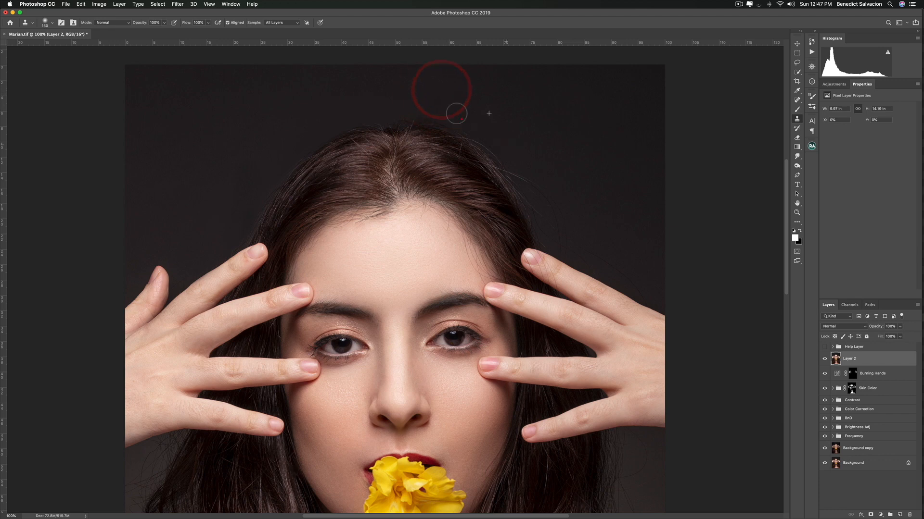
pyautogui.click(425, 93)
pyautogui.click(476, 130)
pyautogui.click(423, 89)
pyautogui.click(453, 117)
pyautogui.click(427, 103)
pyautogui.click(423, 107)
# - Clone clean background over the stray hairs along the upper curve of the head on the image's right
pyautogui.click(505, 132)
pyautogui.click(483, 129)
pyautogui.click(531, 165)
pyautogui.click(498, 134)
pyautogui.click(556, 192)
pyautogui.click(497, 135)
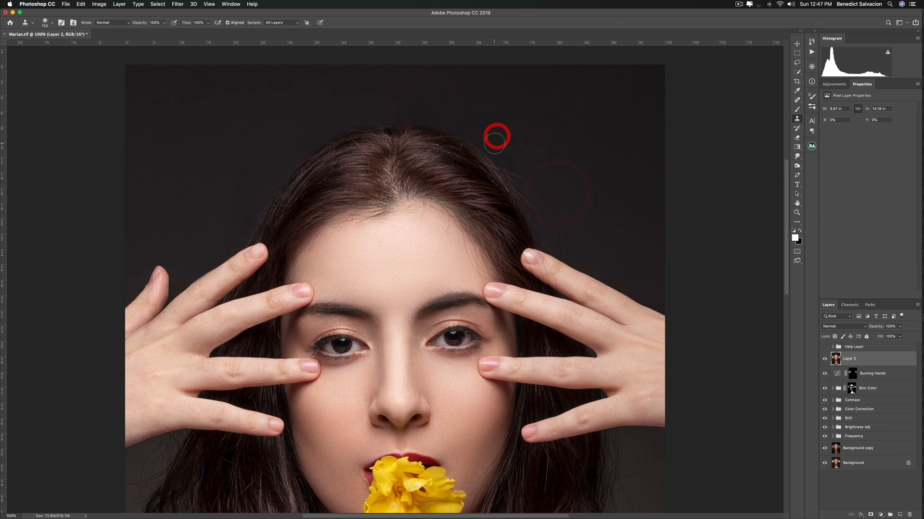
pyautogui.click(547, 193)
pyautogui.click(501, 143)
pyautogui.click(557, 210)
pyautogui.click(528, 172)
pyautogui.click(568, 196)
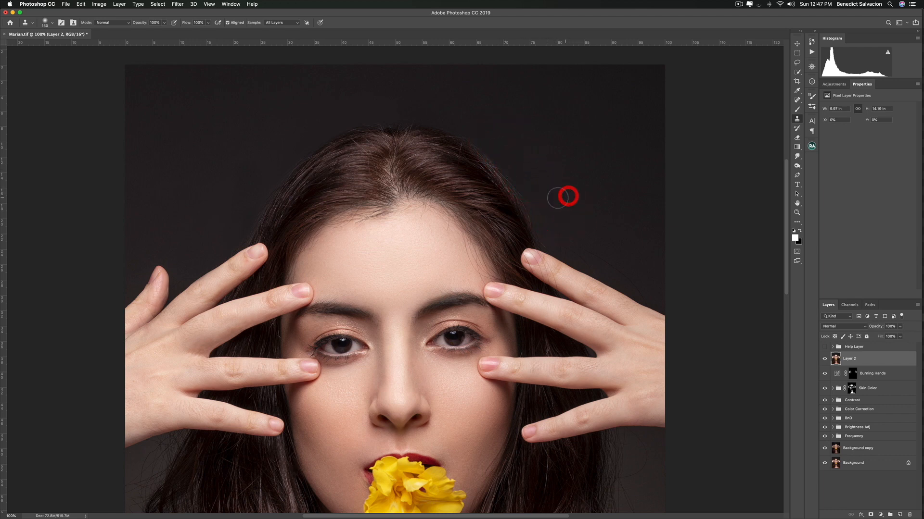
# - Smooth the dark background above the raised hand on the image's right with cloned background, out to the photo's edge
pyautogui.click(590, 235)
pyautogui.keyDown('alt'); pyautogui.click(548, 205); pyautogui.keyUp('alt')
pyautogui.click(609, 247)
pyautogui.click(595, 241)
pyautogui.click(646, 277)
pyautogui.keyDown('alt'); pyautogui.click(630, 267); pyautogui.keyUp('alt')
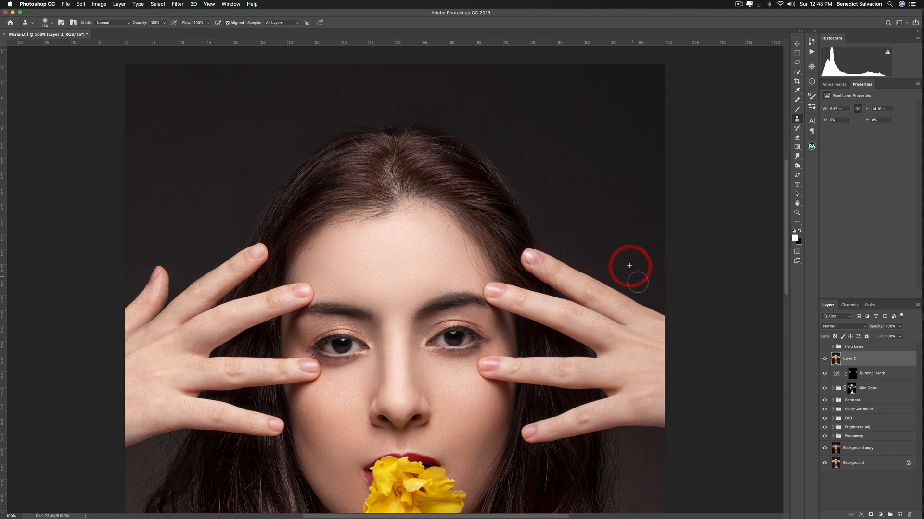
pyautogui.click(645, 282)
# - Clone out the remaining stray hairs close to the hair edge on the image's right, down to the index fingertip
pyautogui.click(579, 228)
pyautogui.keyDown('alt'); pyautogui.click(536, 216); pyautogui.keyUp('alt')
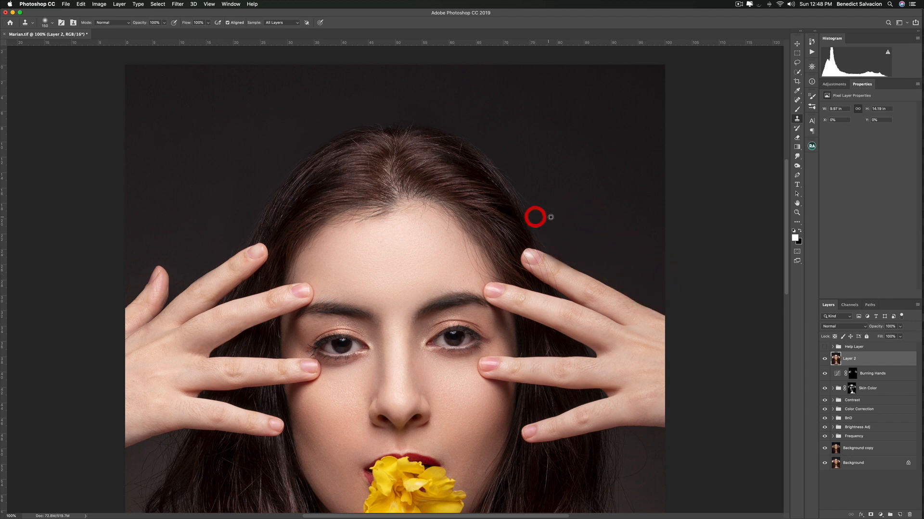
pyautogui.keyDown('alt'); pyautogui.click(557, 231); pyautogui.keyUp('alt')
pyautogui.click(512, 165)
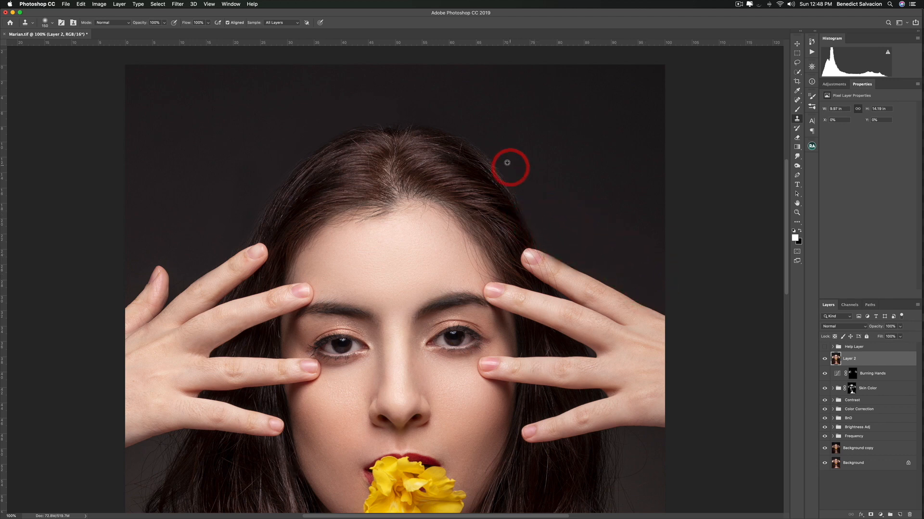
pyautogui.click(503, 158)
pyautogui.click(532, 188)
pyautogui.click(513, 169)
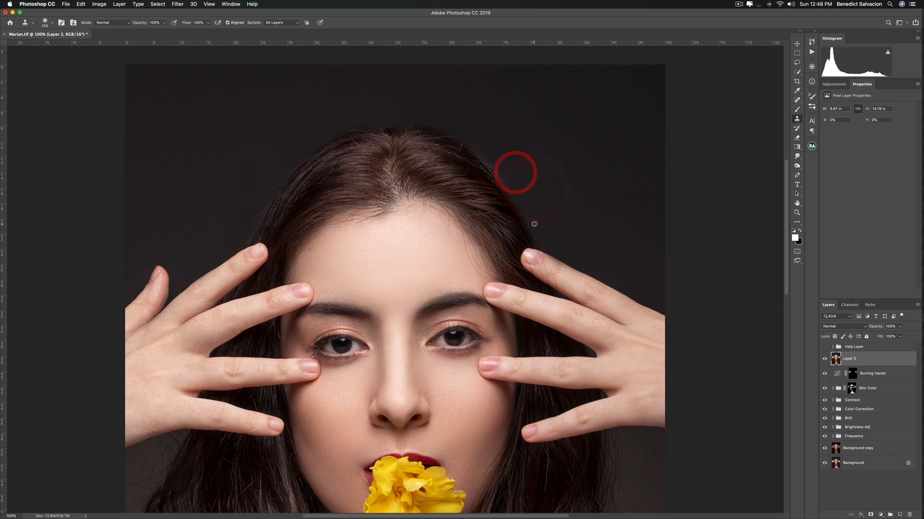
pyautogui.click(537, 227)
pyautogui.keyDown('alt'); pyautogui.click(563, 239); pyautogui.keyUp('alt')
pyautogui.click(546, 224)
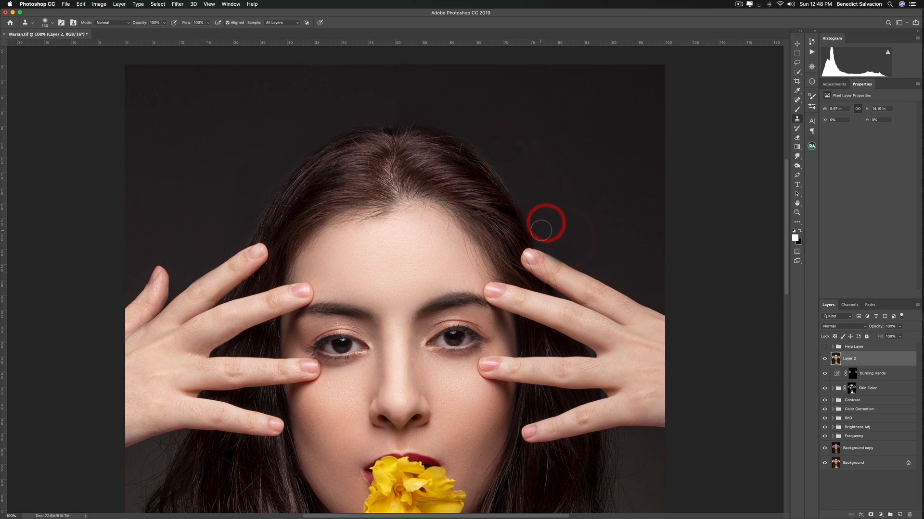
pyautogui.keyDown('alt'); pyautogui.click(556, 239); pyautogui.keyUp('alt')
pyautogui.click(541, 215)
pyautogui.keyDown('alt'); pyautogui.click(565, 245); pyautogui.keyUp('alt')
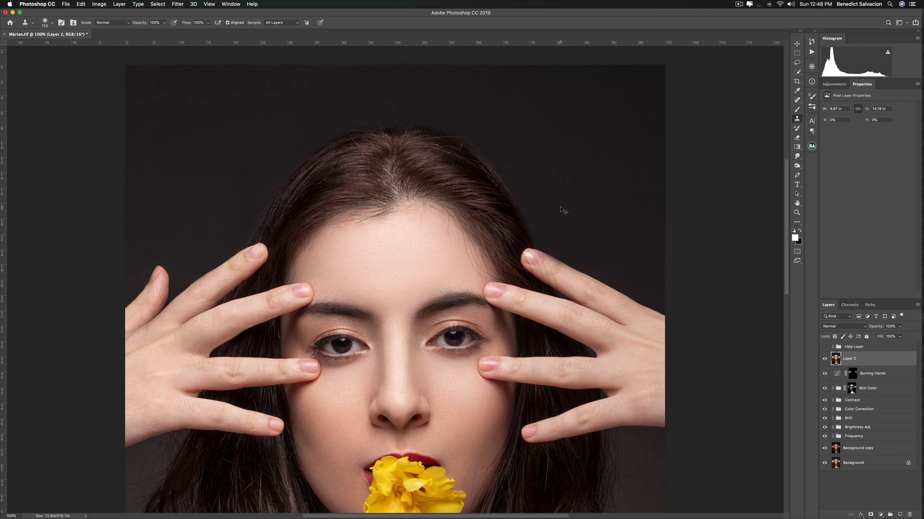
# - Use the Patch tool to even out the background beside the hair on the image's left, and compare with Layer 2 hidden and shown
pyautogui.press('super+minus')
pyautogui.press('super+minus')
pyautogui.press('super+minus')
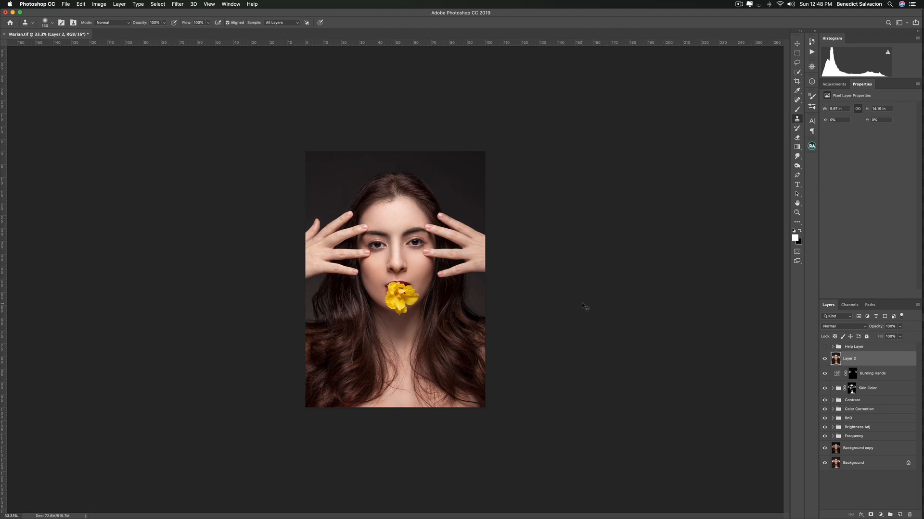
pyautogui.press('super+plus')
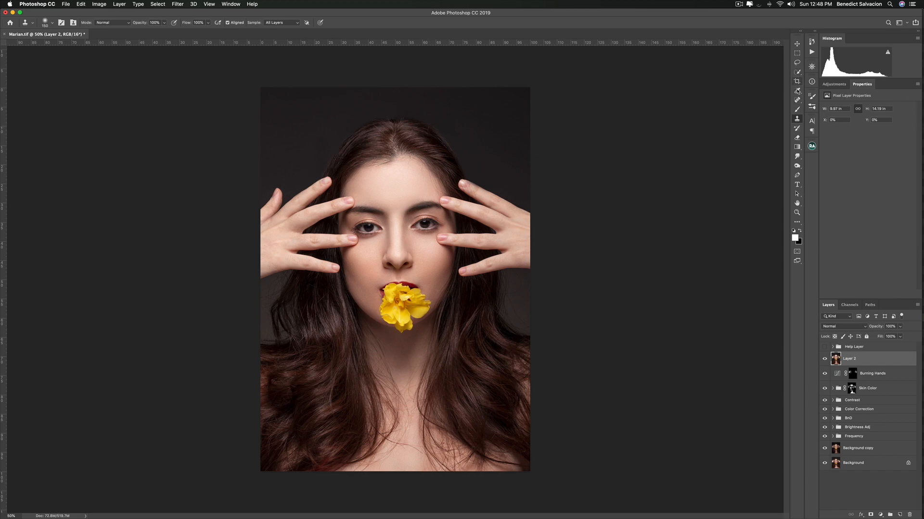
pyautogui.click(797, 100)
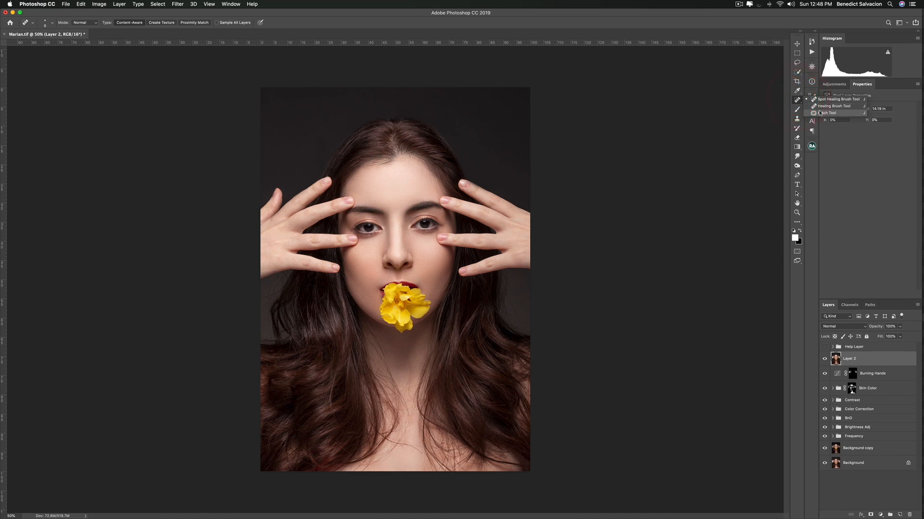
pyautogui.click(817, 110)
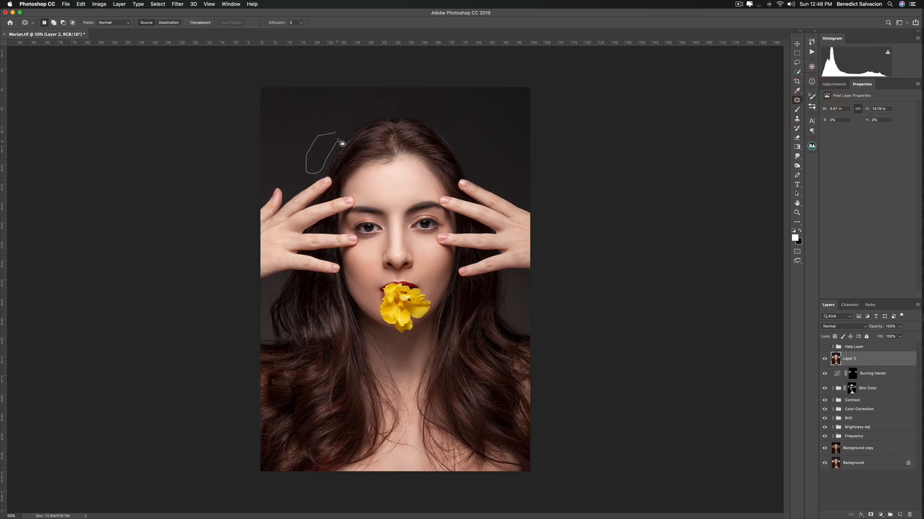
pyautogui.moveTo(335, 134); pyautogui.dragTo(316, 117)
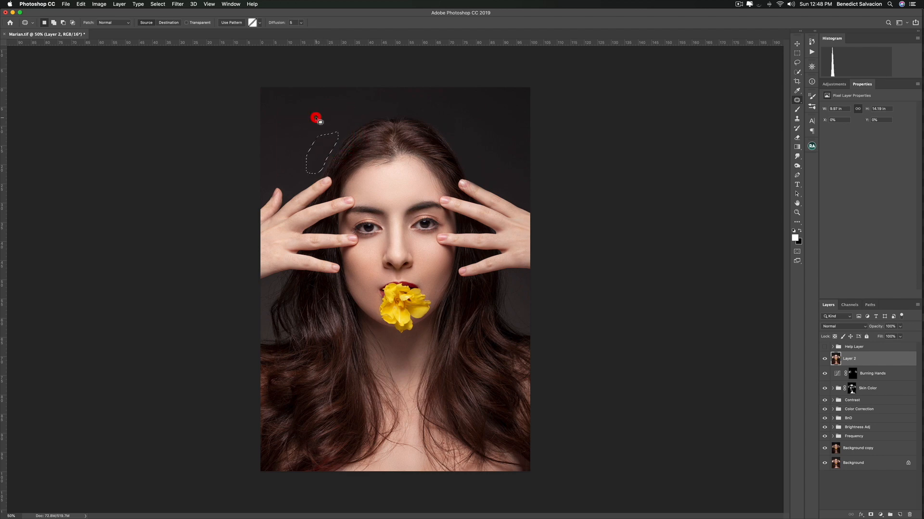
pyautogui.click(316, 118)
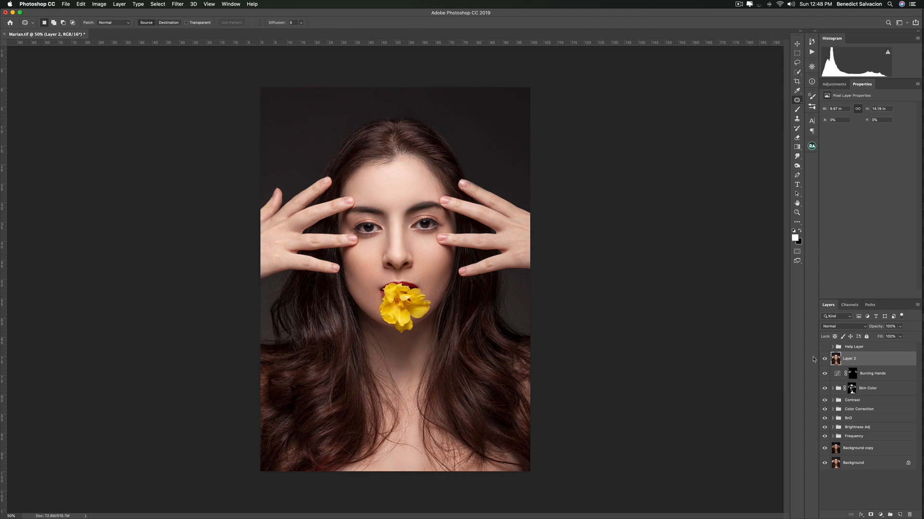
pyautogui.click(824, 360)
pyautogui.click(824, 359)
# - Try patching the background just above the raised fingertip on the image's left, and undo the patch
pyautogui.moveTo(314, 147); pyautogui.dragTo(305, 159)
pyautogui.moveTo(305, 159); pyautogui.dragTo(288, 131)
pyautogui.click(288, 131)
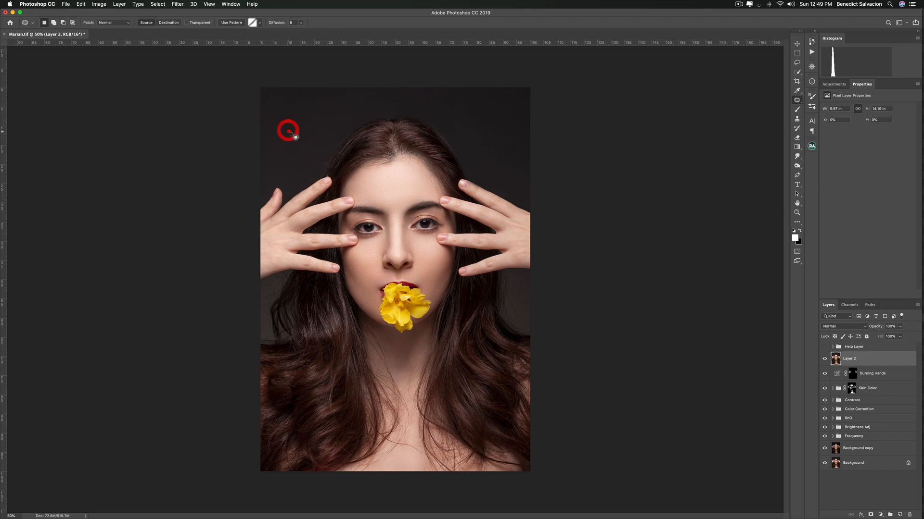
pyautogui.click(306, 107)
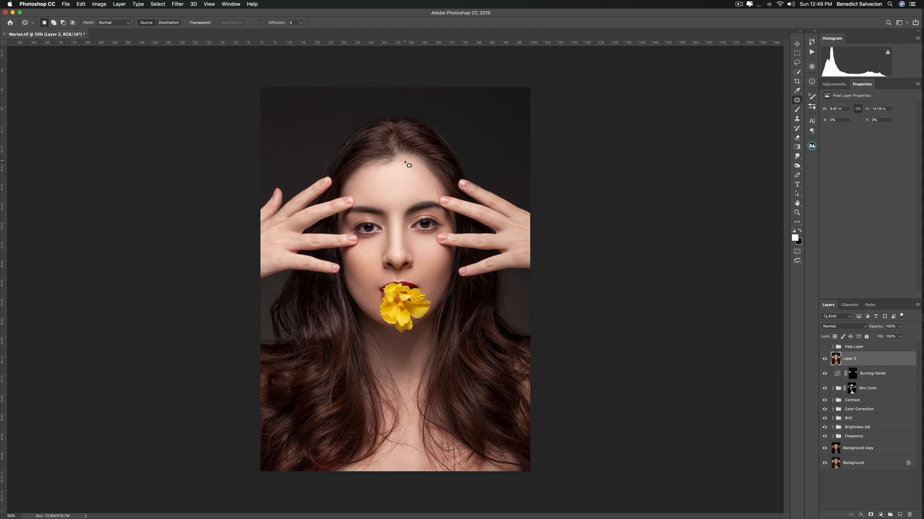
pyautogui.press('super+z')
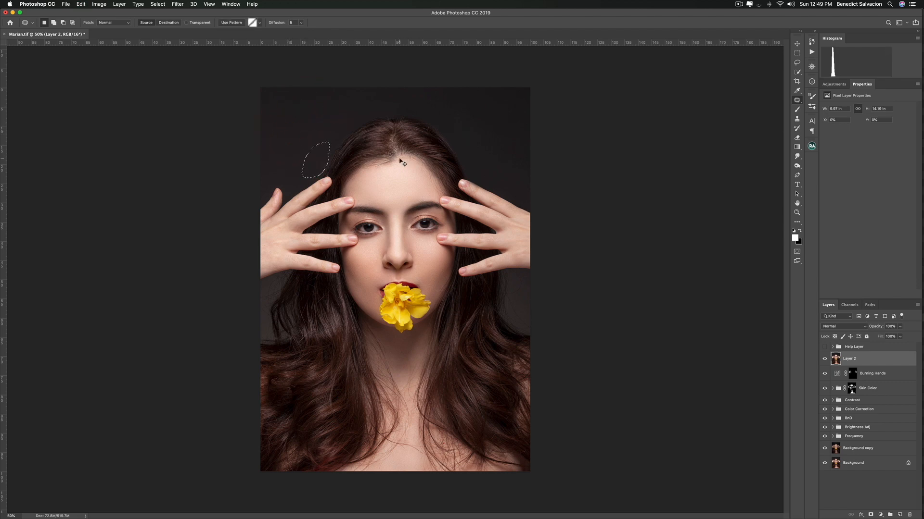
pyautogui.press('super+z')
# - Patch the selected background above the fingertip with the cleaner area higher up, and clear the selection
pyautogui.hotkey('shift', 'Left')
pyautogui.moveTo(313, 159); pyautogui.dragTo(310, 122)
pyautogui.press('super+d')
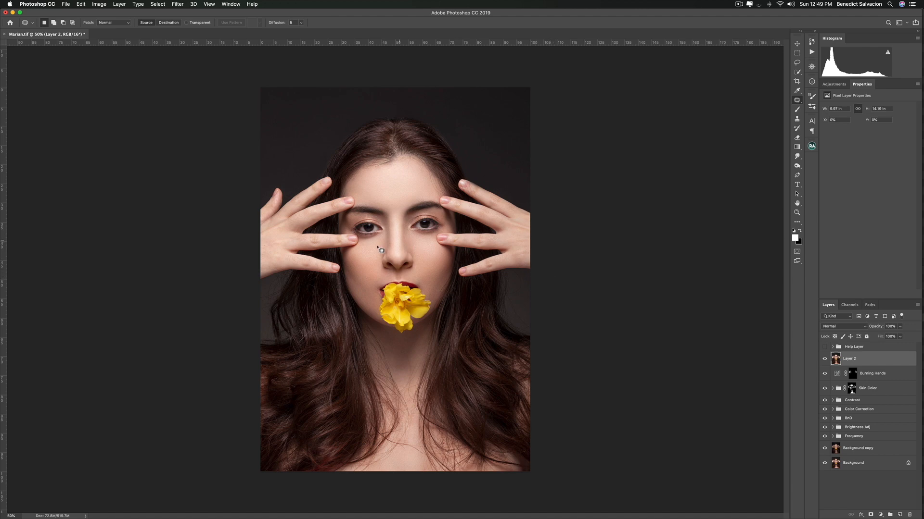
pyautogui.press('super+equal')
pyautogui.press('super+minus')
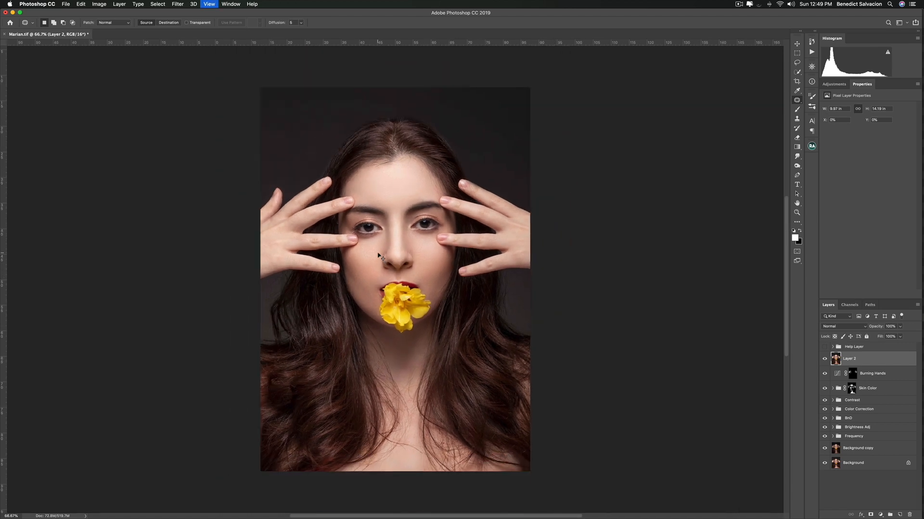
pyautogui.press('super+equal')
pyautogui.press('super+minus')
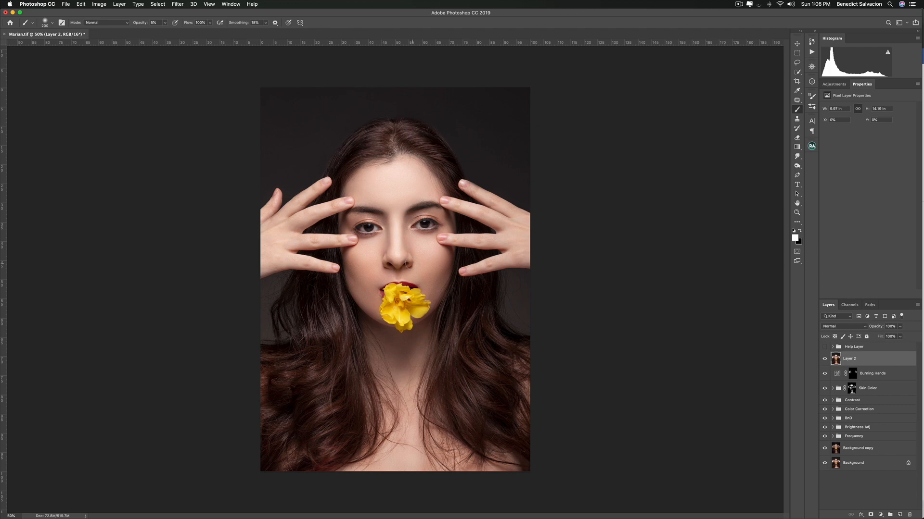
# - Stamp all visible layers onto a new layer above Layer 2 and run Apply Image with the merged layer, Normal blending and 100% opacity
pyautogui.press('super+alt+shift+e')
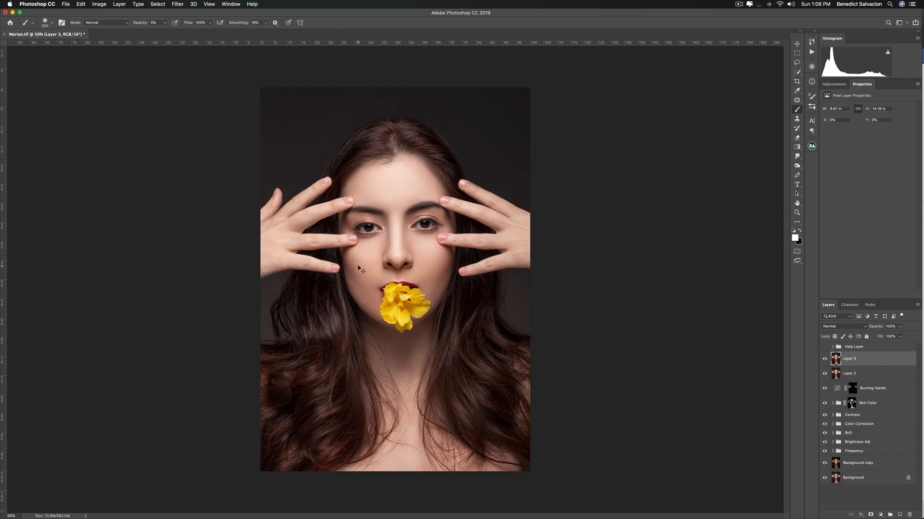
pyautogui.press('super+equal')
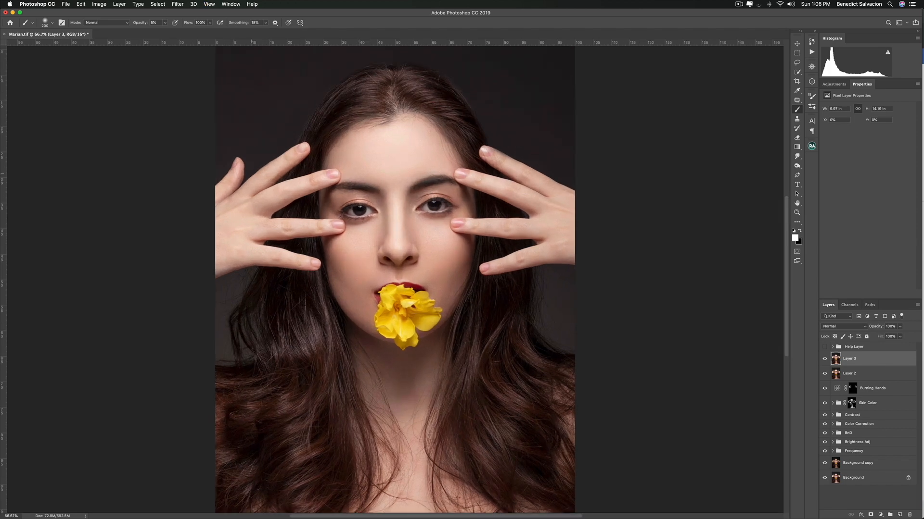
pyautogui.click(99, 4)
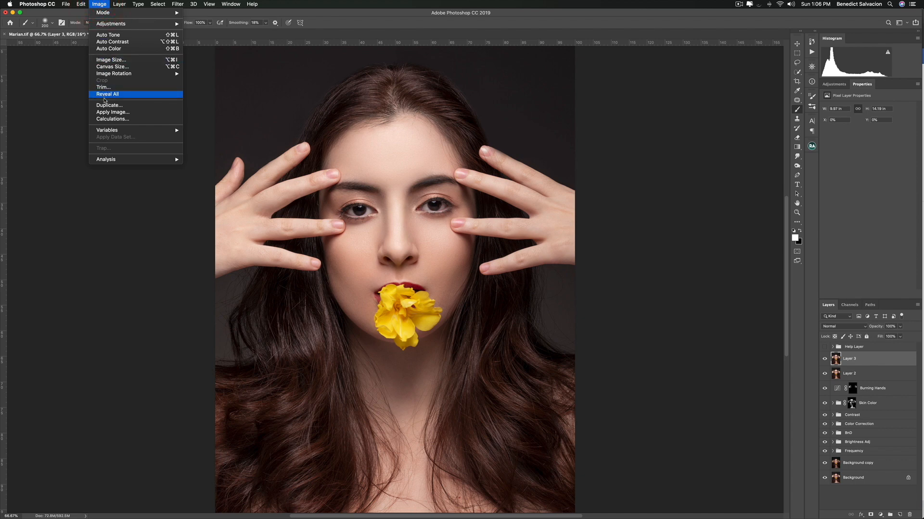
pyautogui.click(124, 114)
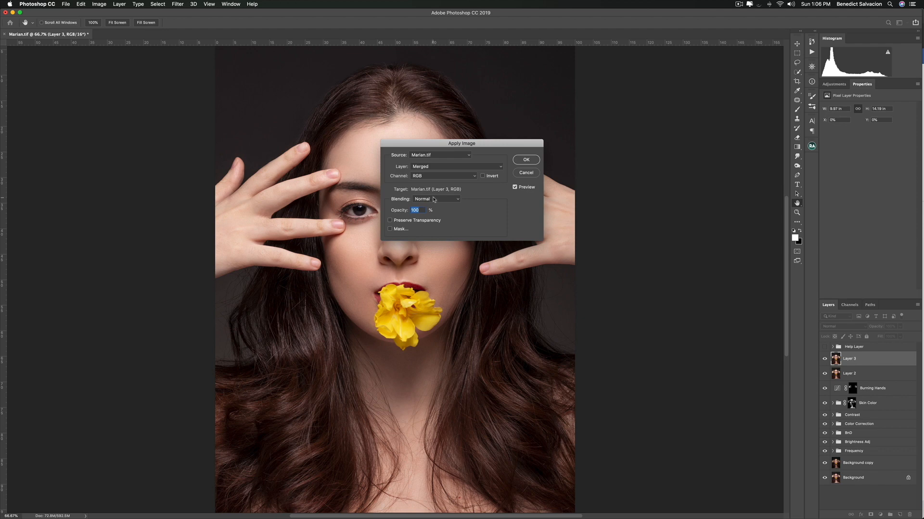
pyautogui.click(529, 162)
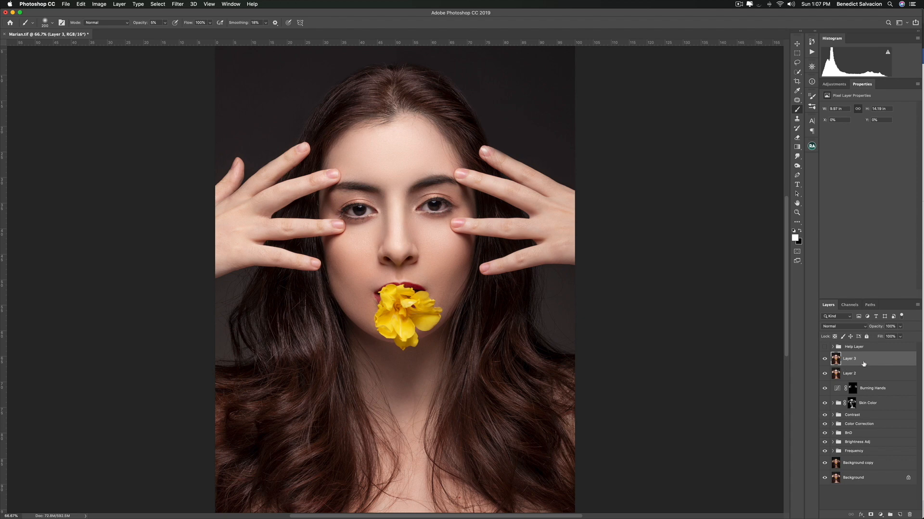
# - Convert Layer 3 to a smart object and start a High Pass filter on it, with the eyes in view at 200%
pyautogui.rightClick(864, 364)
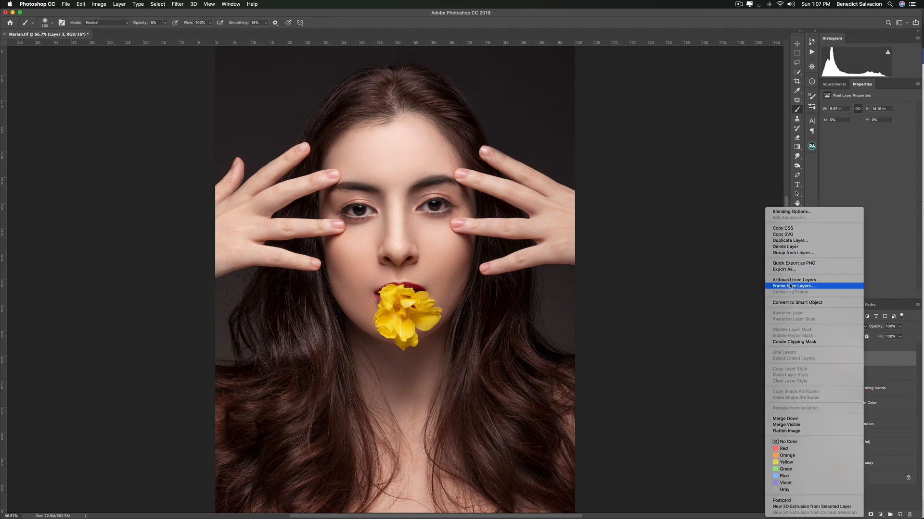
pyautogui.click(791, 303)
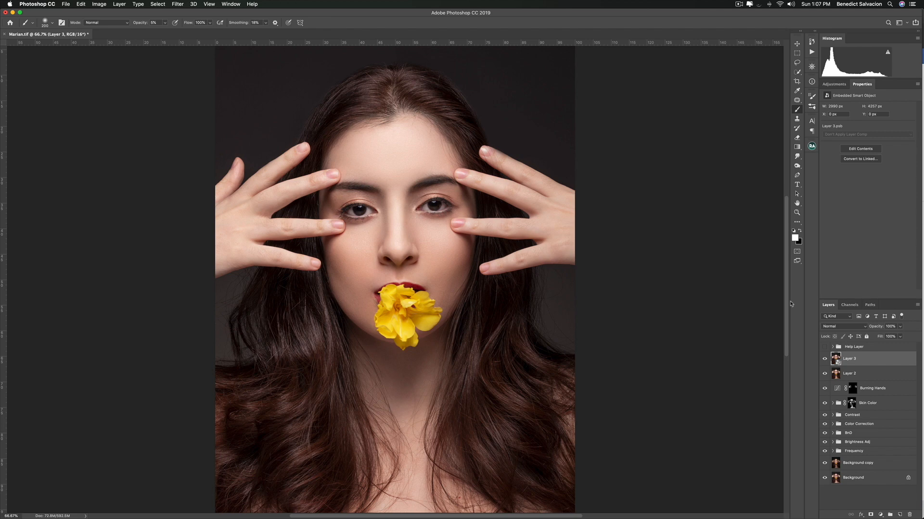
pyautogui.press('ctrl+super+f')
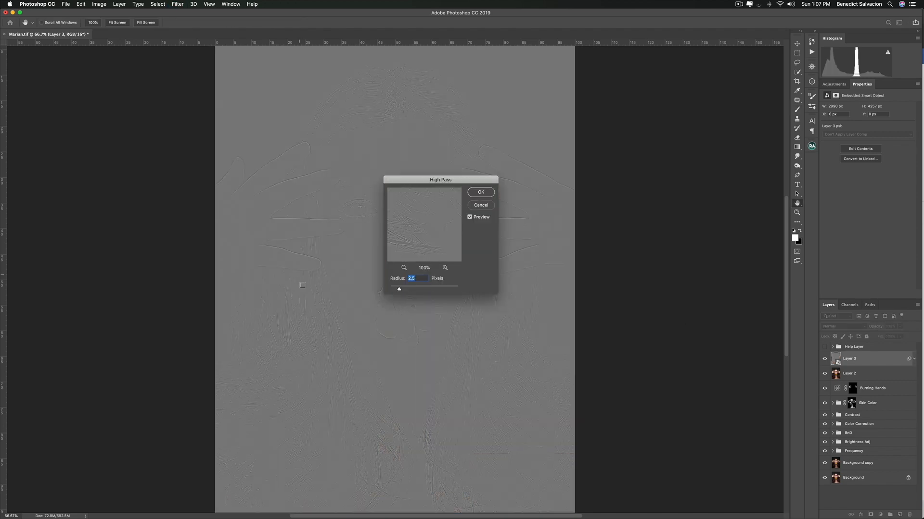
pyautogui.press('super+plus')
pyautogui.press('super+plus')
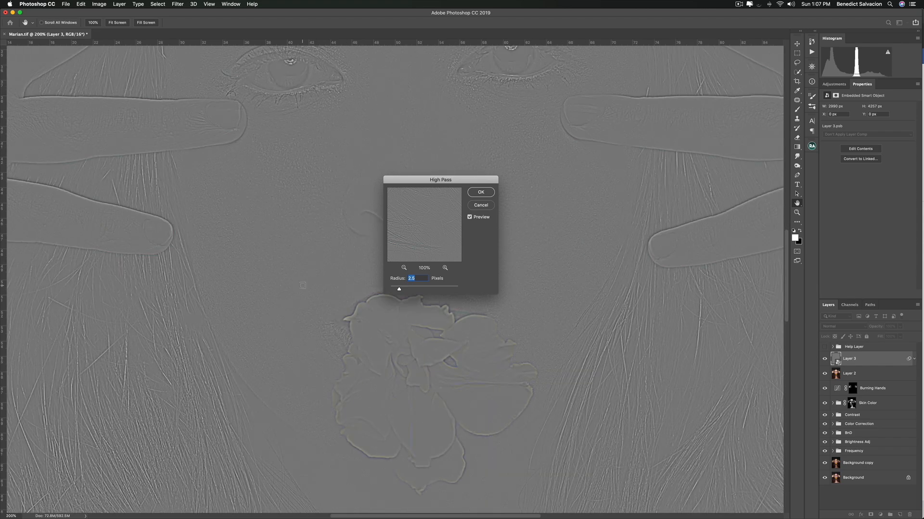
pyautogui.scroll(3, 303, 287)
pyautogui.scroll(2, 303, 287)
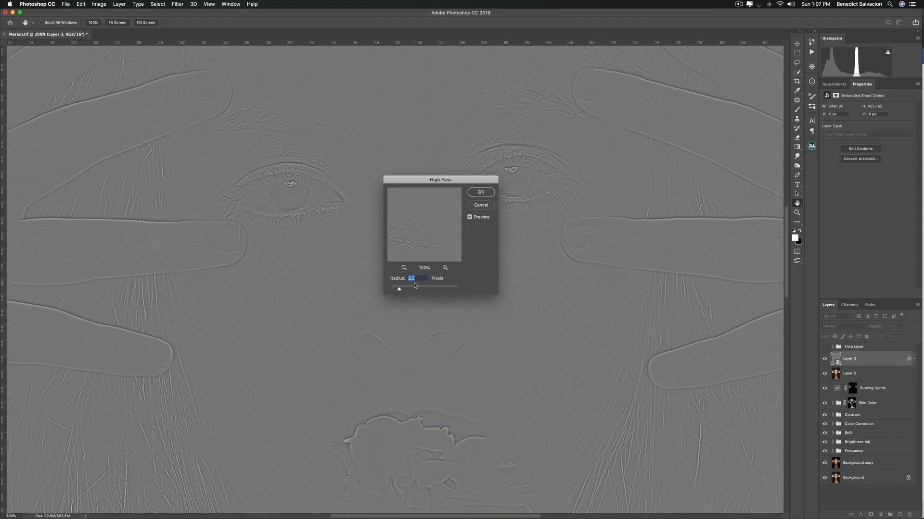
# - Set the High Pass radius on Layer 3 to 2.3 pixels and apply the filter
pyautogui.moveTo(399, 289); pyautogui.dragTo(399, 290)
pyautogui.click(398, 290)
pyautogui.moveTo(398, 290); pyautogui.dragTo(416, 290)
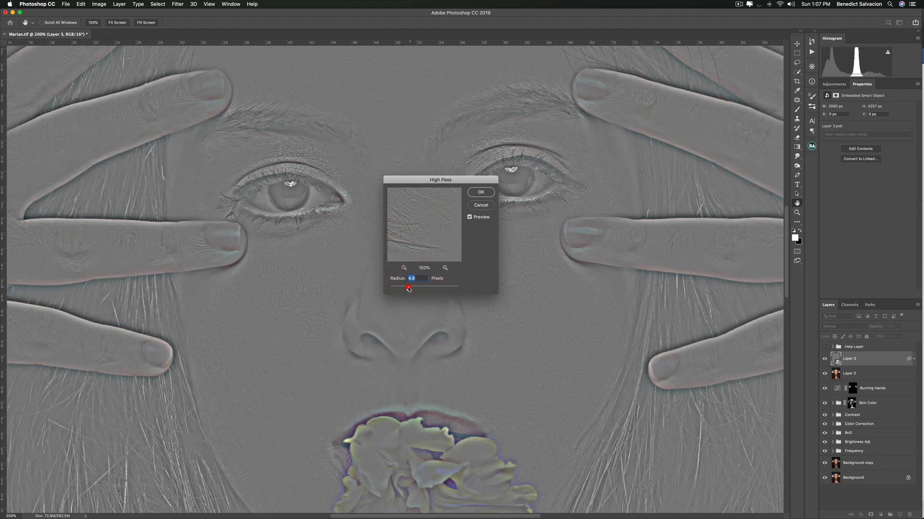
pyautogui.moveTo(408, 290); pyautogui.dragTo(405, 290)
pyautogui.click(405, 290)
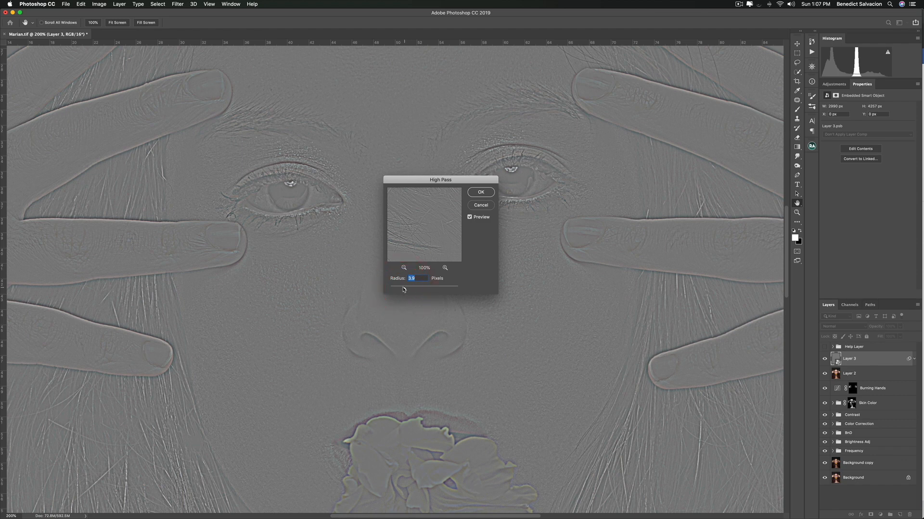
pyautogui.click(401, 290)
pyautogui.moveTo(401, 290); pyautogui.dragTo(400, 290)
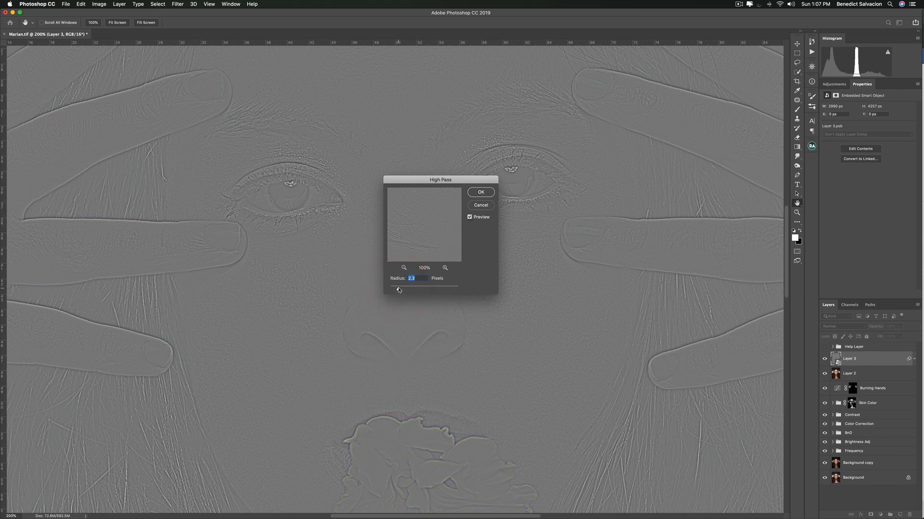
pyautogui.moveTo(399, 290); pyautogui.dragTo(398, 291)
pyautogui.click(398, 290)
pyautogui.click(398, 290)
pyautogui.click(482, 192)
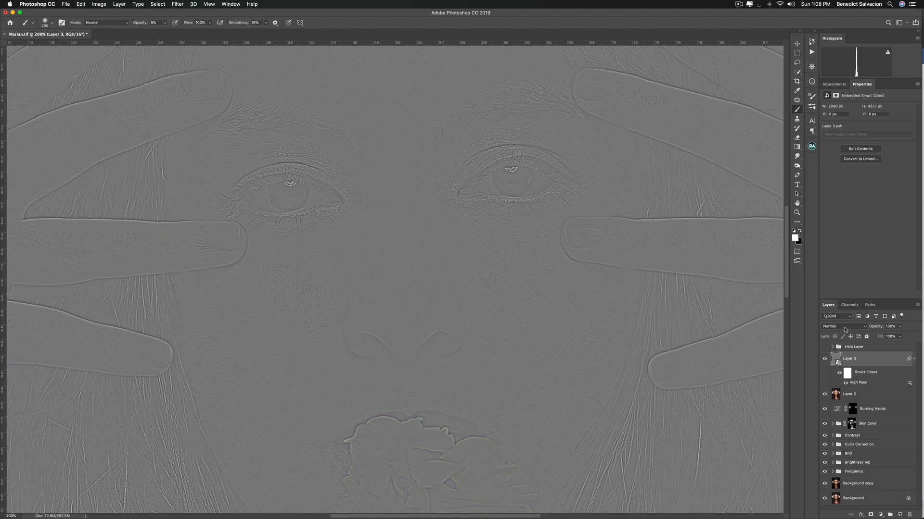
# - Set Layer 3's blend mode to Overlay and give it a layer mask inverted to black
pyautogui.click(842, 331)
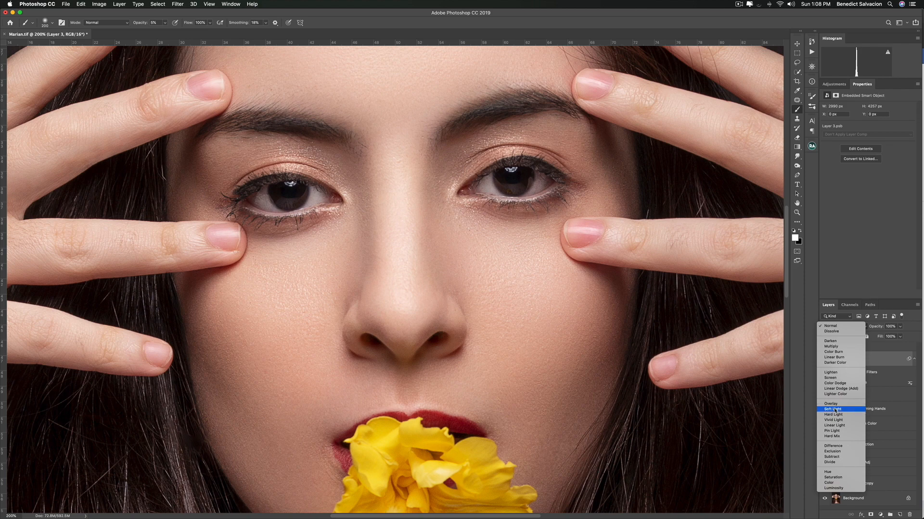
pyautogui.click(834, 405)
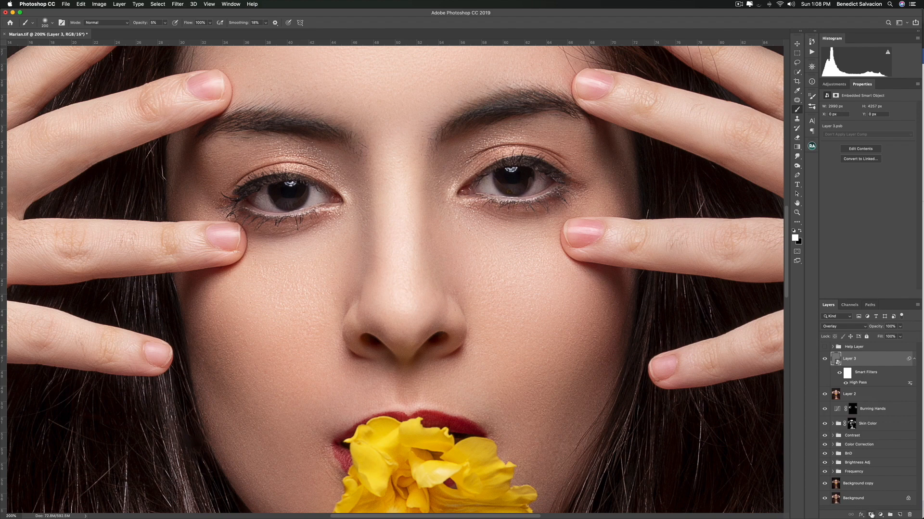
pyautogui.click(871, 514)
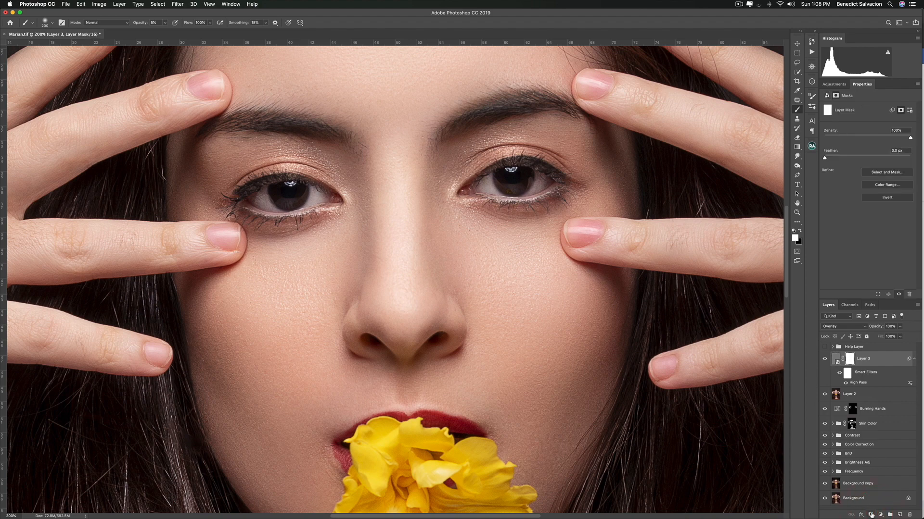
pyautogui.press('super+i')
# - Paint white on Layer 3's mask over the eye on the image's left, using a smaller brush at 100% opacity
pyautogui.scroll(-2, 504, 275)
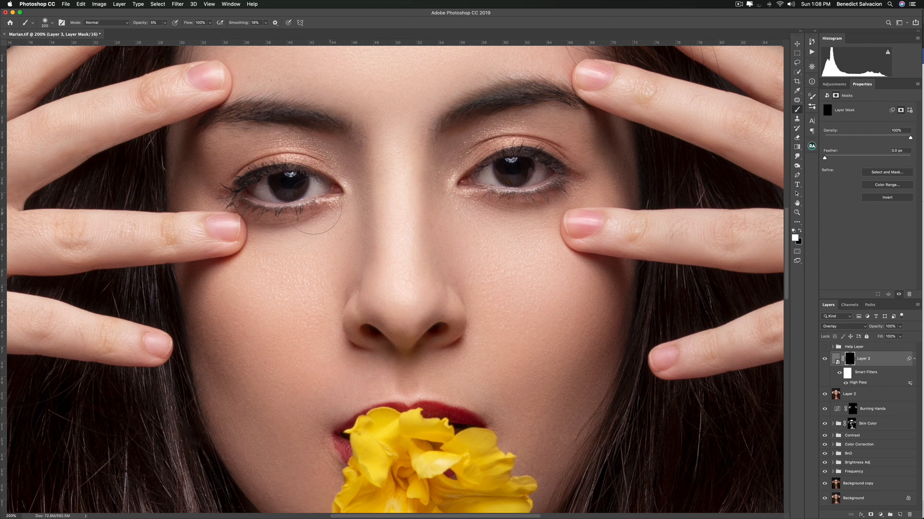
pyautogui.press('[')
pyautogui.press('[')
pyautogui.press('[')
pyautogui.press('[')
pyautogui.hscroll(1, 309, 208)
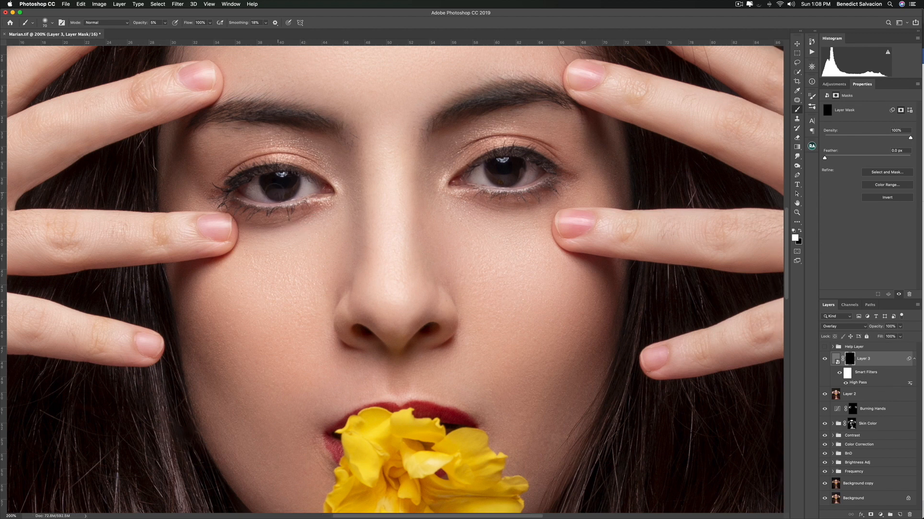
pyautogui.scroll(-2, 274, 191)
pyautogui.press('0')
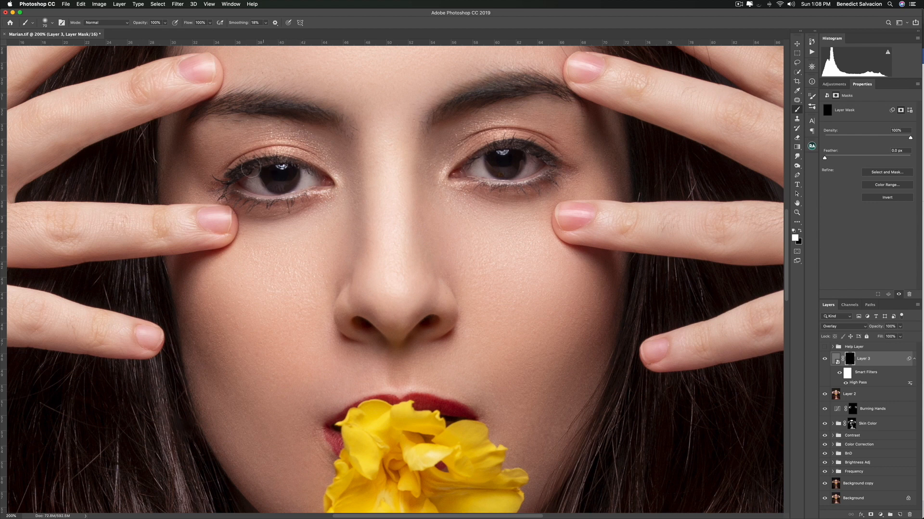
pyautogui.moveTo(233, 186); pyautogui.dragTo(282, 202)
pyautogui.click(313, 183)
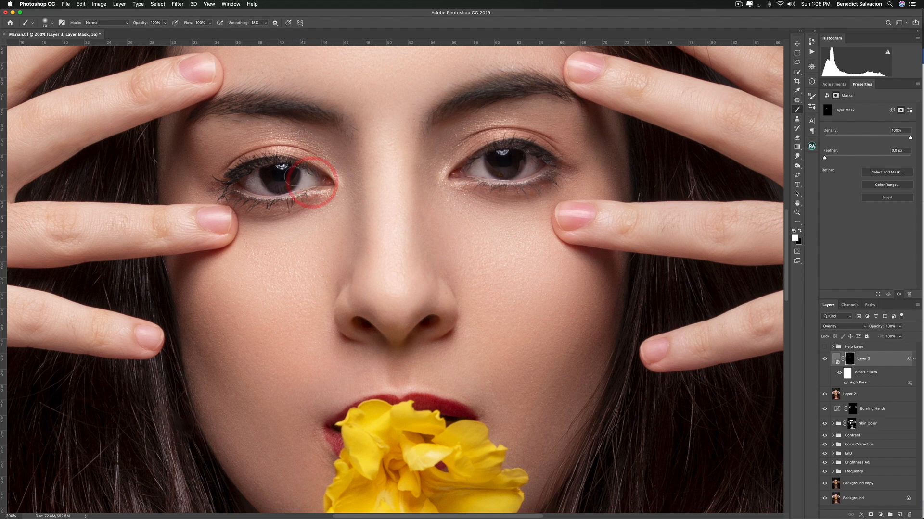
pyautogui.click(294, 177)
pyautogui.click(297, 178)
pyautogui.click(268, 180)
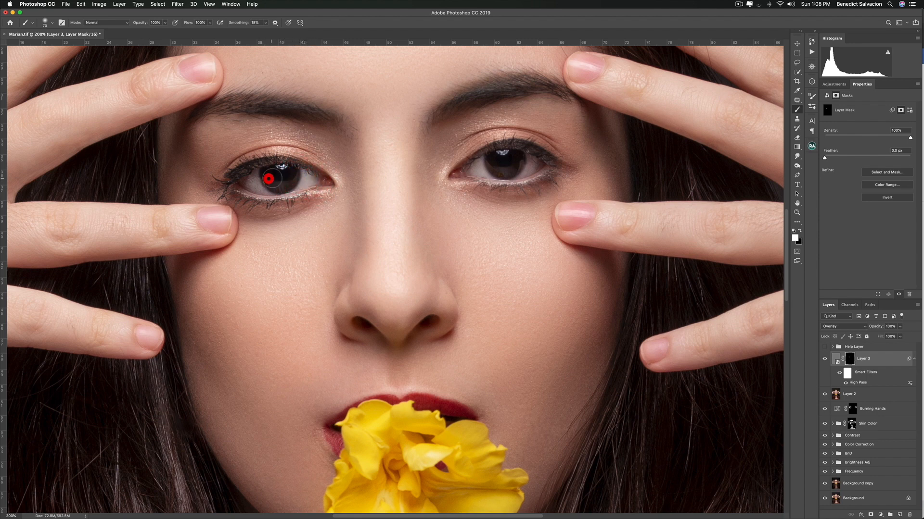
pyautogui.click(253, 179)
pyautogui.moveTo(253, 164); pyautogui.dragTo(285, 168)
# - Paint white on Layer 3's mask over the eye and lashes on the image's right
pyautogui.click(379, 174)
pyautogui.click(546, 149)
pyautogui.click(486, 153)
pyautogui.click(557, 174)
# - Paint the lips and the lower nose into Layer 3's mask, reducing the brush opacity to 50%
pyautogui.click(441, 408)
pyautogui.press('5')
pyautogui.moveTo(404, 403)
pyautogui.mouseDown()
pyautogui.moveTo(343, 414)
pyautogui.moveTo(338, 443)
pyautogui.mouseUp()
pyautogui.click(394, 324)
pyautogui.moveTo(365, 323); pyautogui.dragTo(421, 337)
pyautogui.moveTo(335, 314)
pyautogui.mouseDown()
pyautogui.moveTo(442, 317)
pyautogui.moveTo(435, 331)
pyautogui.moveTo(369, 329)
pyautogui.moveTo(380, 338)
pyautogui.mouseUp()
# - Compare the portrait at 100% with Layer 3's sharpening hidden and shown
pyautogui.press('super+minus')
pyautogui.press('super+minus')
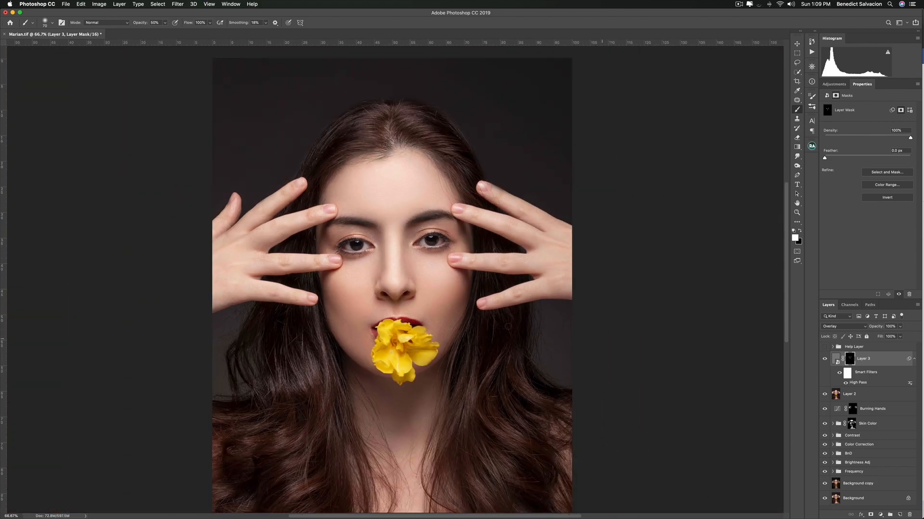
pyautogui.press('super+plus')
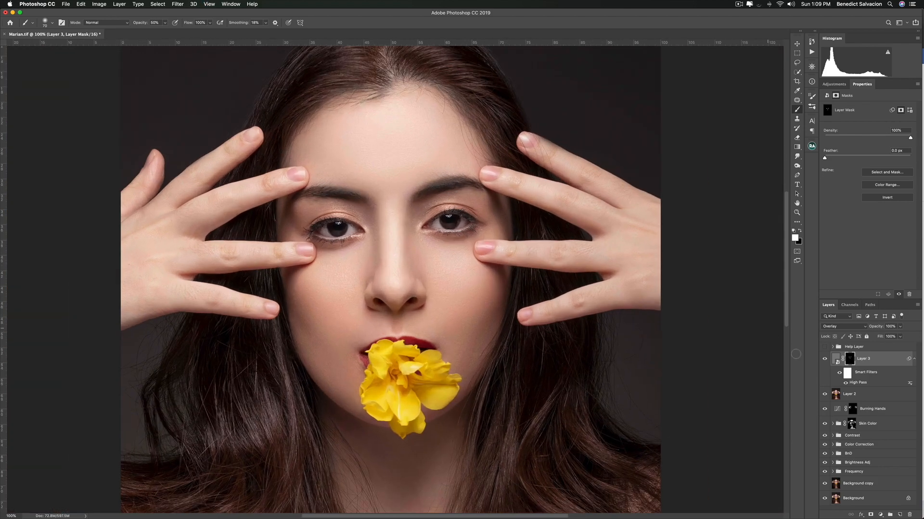
pyautogui.click(825, 360)
pyautogui.click(824, 359)
# - Paint both eyebrows and the nose into Layer 3's mask with the brush at 100% opacity
pyautogui.click(470, 181)
pyautogui.press('0')
pyautogui.click(469, 182)
pyautogui.click(436, 182)
pyautogui.click(306, 192)
pyautogui.click(396, 302)
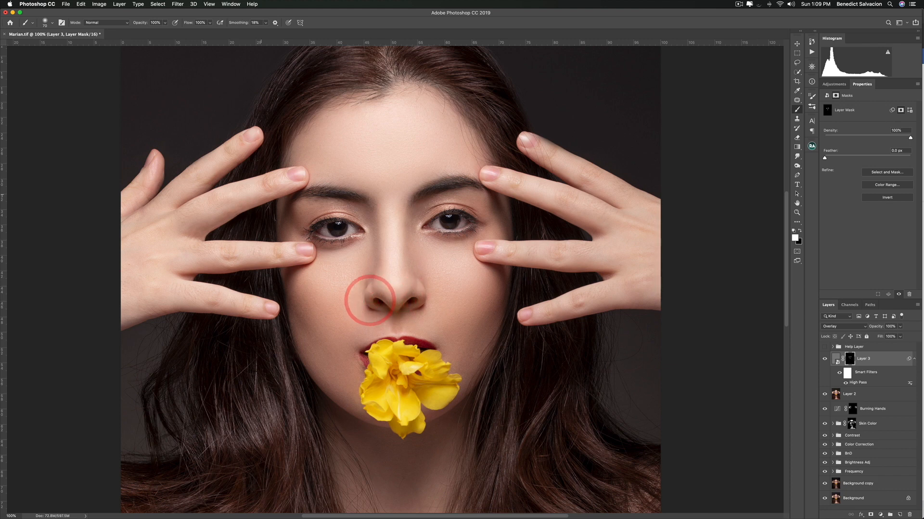
# - Examine the sharpened eyes, nose and lips at 100% and 200% zoom
pyautogui.hscroll(2, 272, 183)
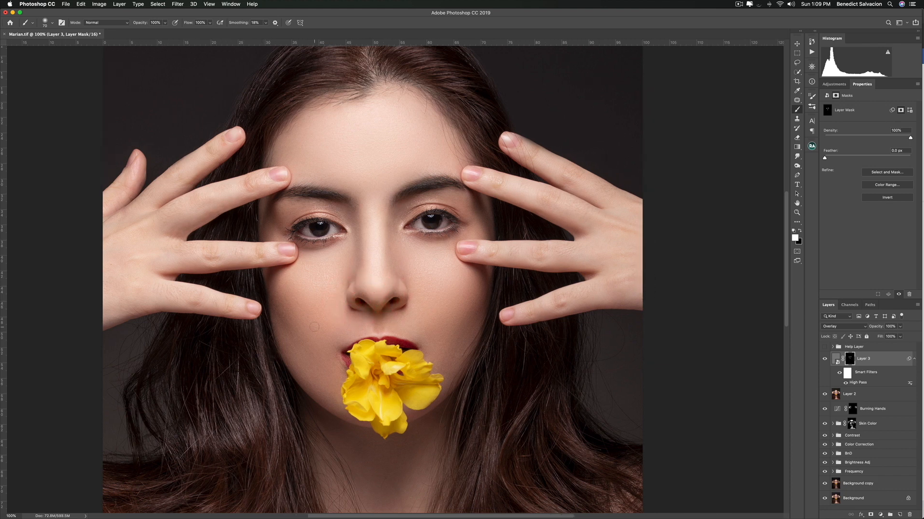
pyautogui.scroll(-10, 314, 326)
pyautogui.scroll(10, 314, 327)
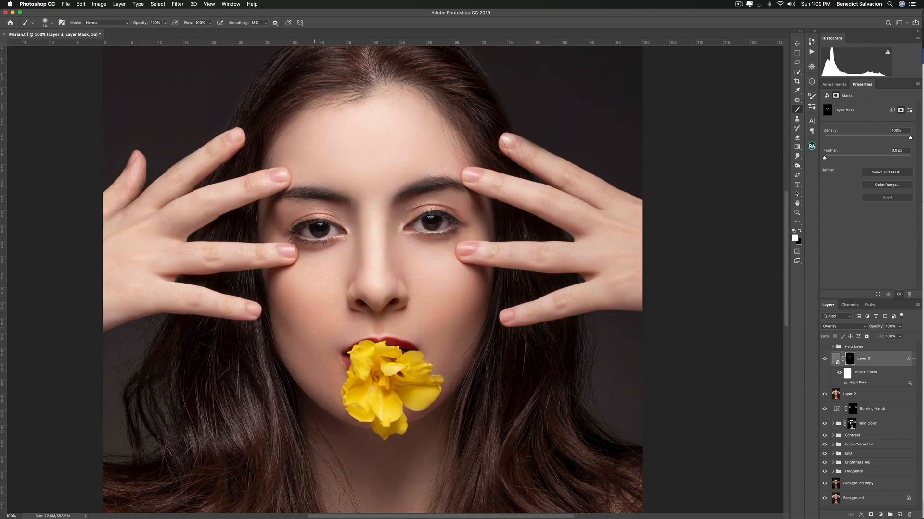
pyautogui.hscroll(3, 314, 326)
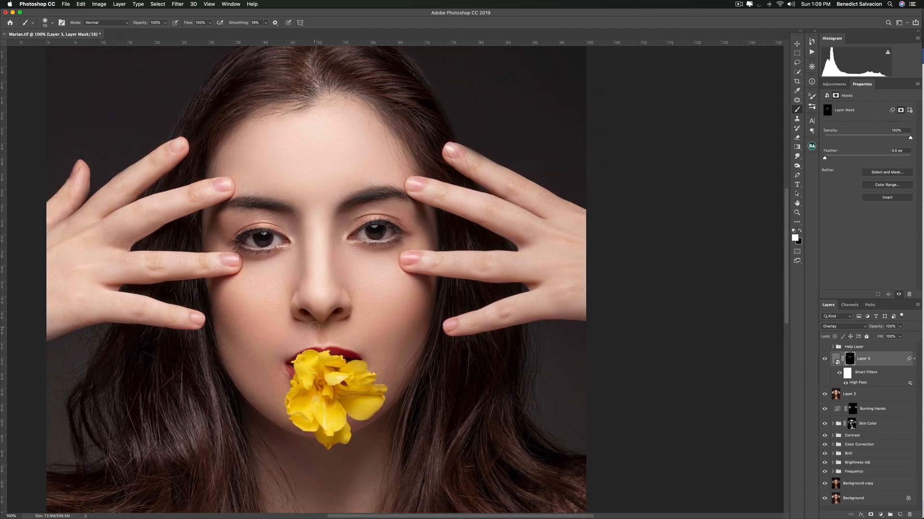
pyautogui.scroll(-2, 314, 327)
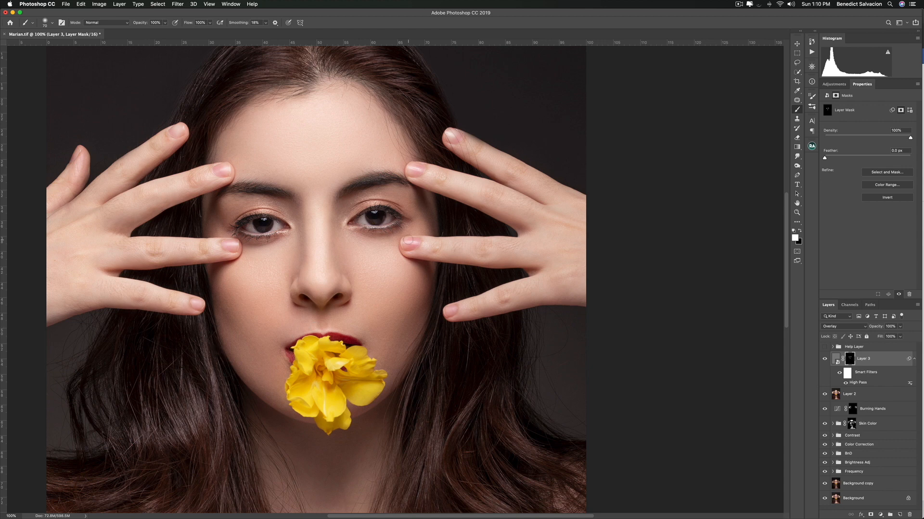
pyautogui.scroll(2, 408, 240)
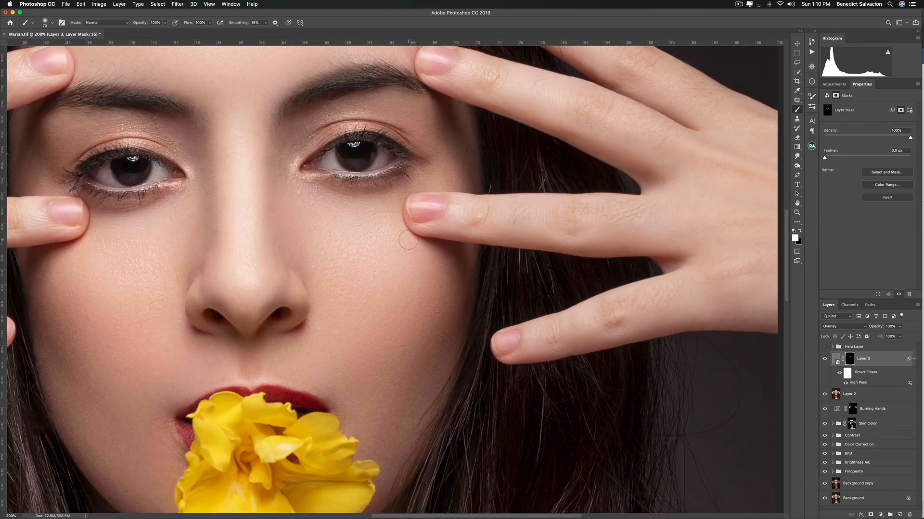
pyautogui.press('super+1')
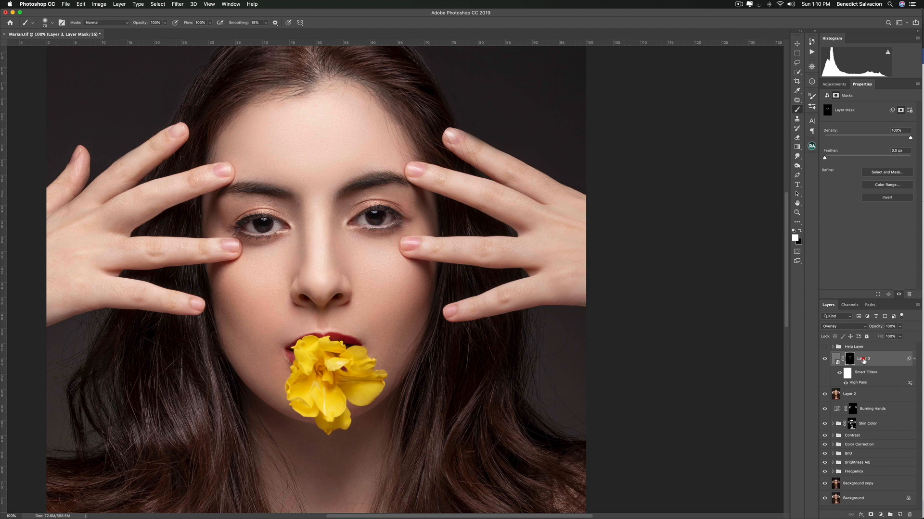
# - Rename Layer 3 as Sharpen Eyes
pyautogui.doubleClick(863, 359)
pyautogui.write('Sharpen Eyes')
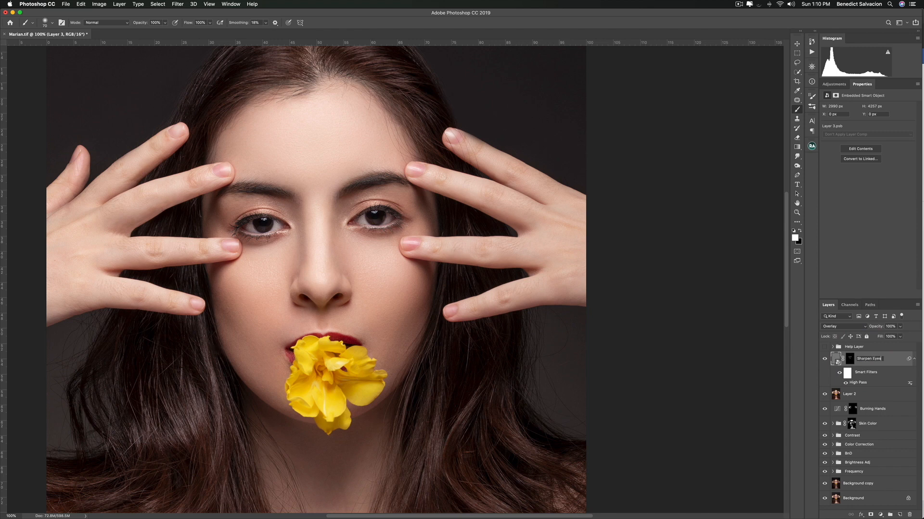
pyautogui.press('Return')
# - Duplicate the Sharpen Eyes layer and name the copy Sharpen Skin
pyautogui.press('super+j')
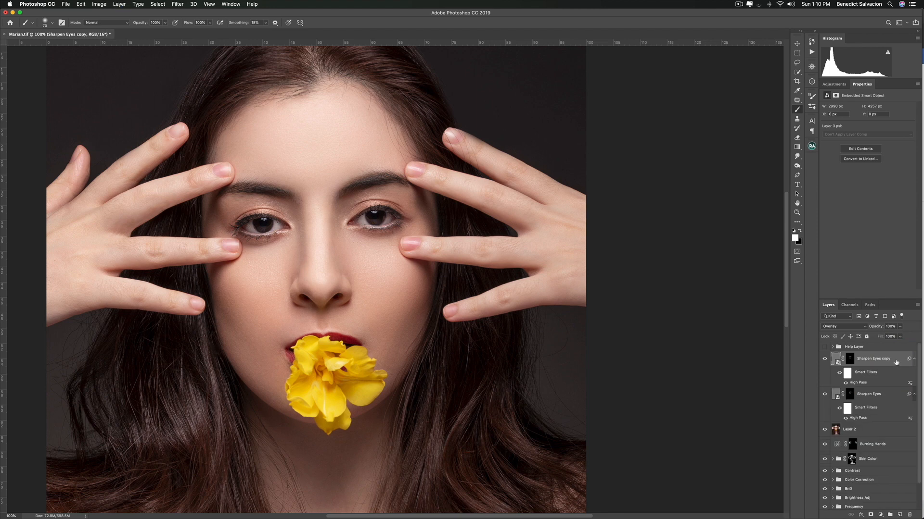
pyautogui.doubleClick(865, 359)
pyautogui.click(894, 362)
# - Fill the Sharpen Skin layer mask with white in Normal mode at 100% opacity, and return to the Brush tool
pyautogui.click(850, 360)
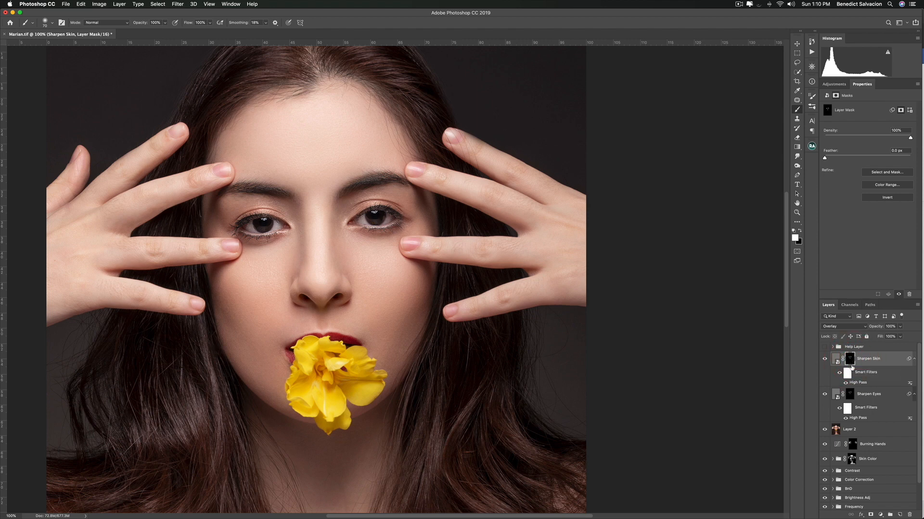
pyautogui.hotkey('shift', 'BackSpace')
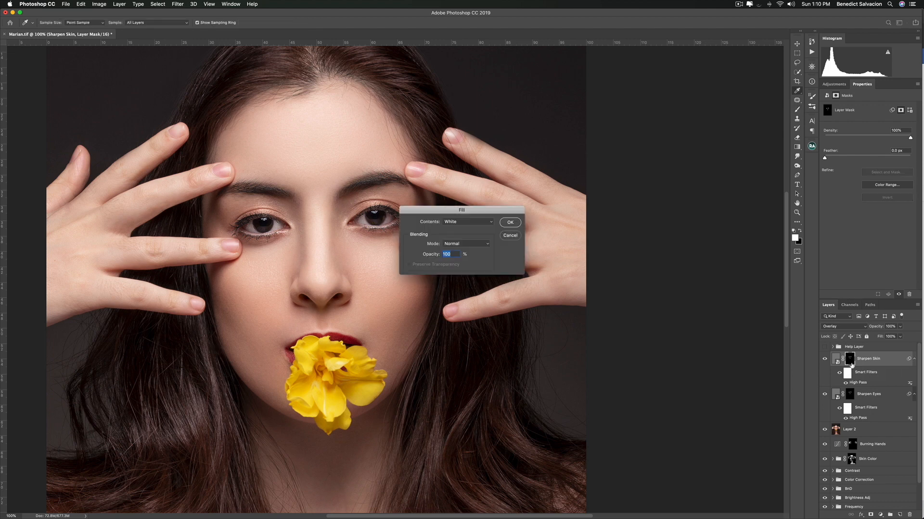
pyautogui.click(476, 224)
pyautogui.click(474, 215)
pyautogui.click(510, 223)
pyautogui.press('b')
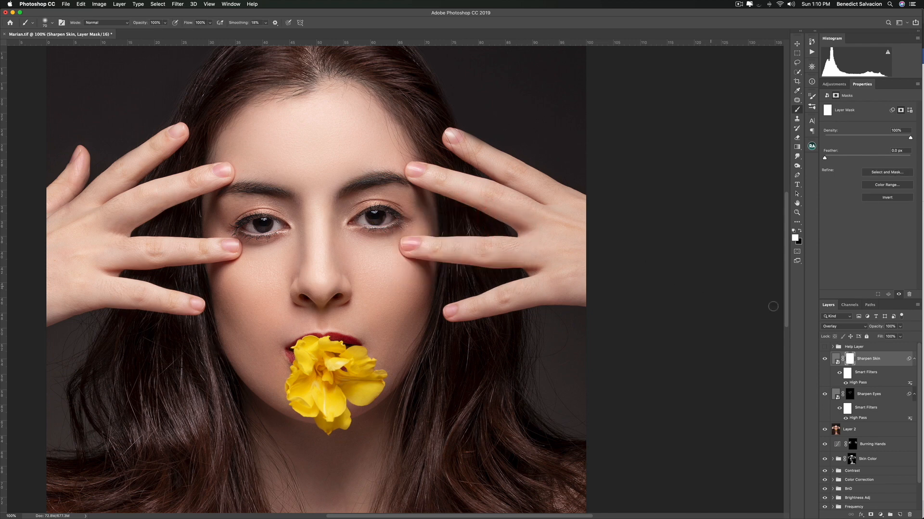
# - Reopen the High Pass filter on Sharpen Skin, try a radius of 3.7 pixels and examine different areas in the filter preview
pyautogui.doubleClick(877, 383)
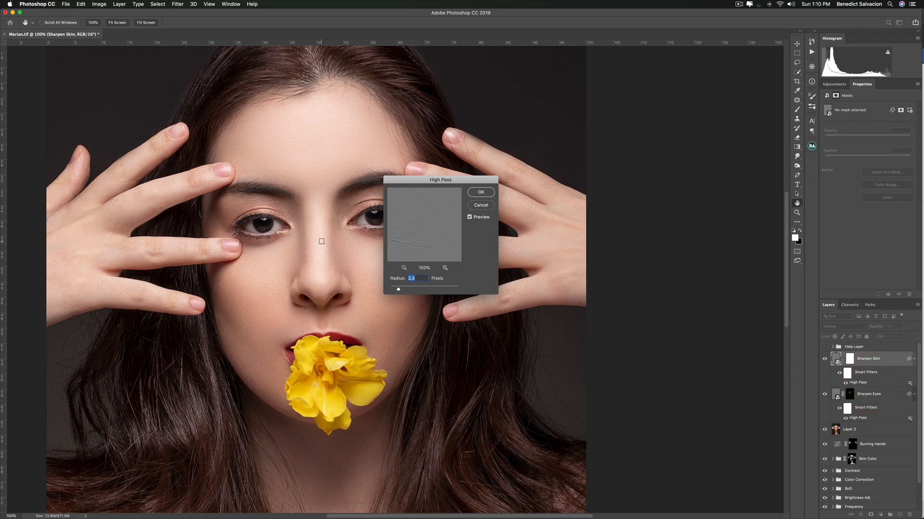
pyautogui.press('super+plus')
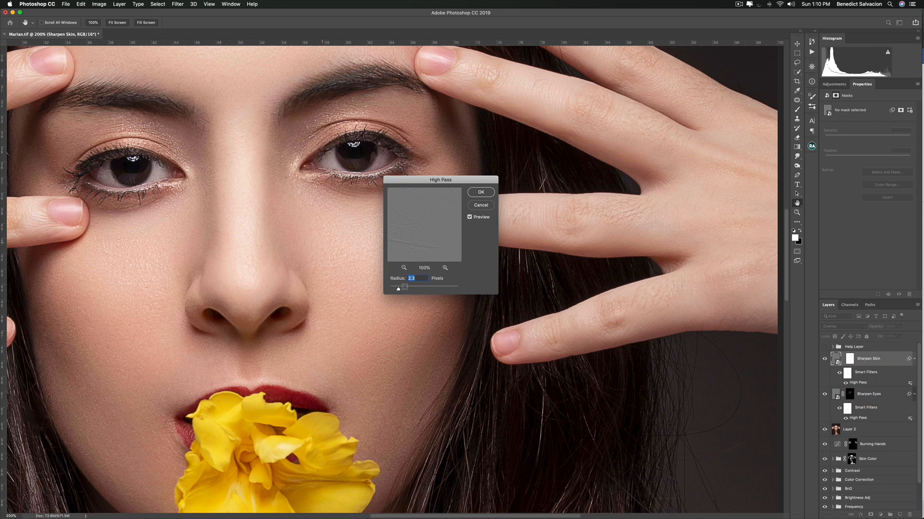
pyautogui.moveTo(398, 290); pyautogui.dragTo(403, 289)
pyautogui.moveTo(418, 233); pyautogui.dragTo(405, 268)
pyautogui.moveTo(433, 202); pyautogui.dragTo(388, 318)
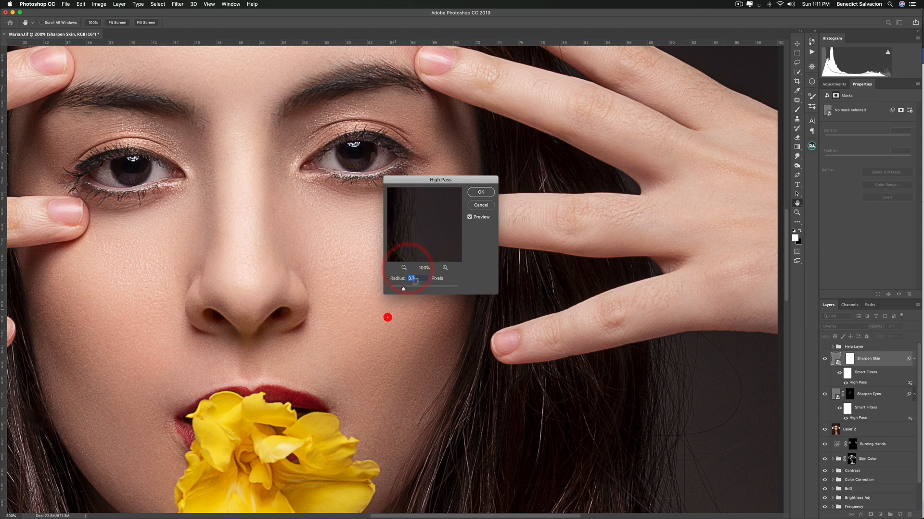
pyautogui.moveTo(425, 213); pyautogui.dragTo(390, 261)
pyautogui.moveTo(450, 204); pyautogui.dragTo(478, 229)
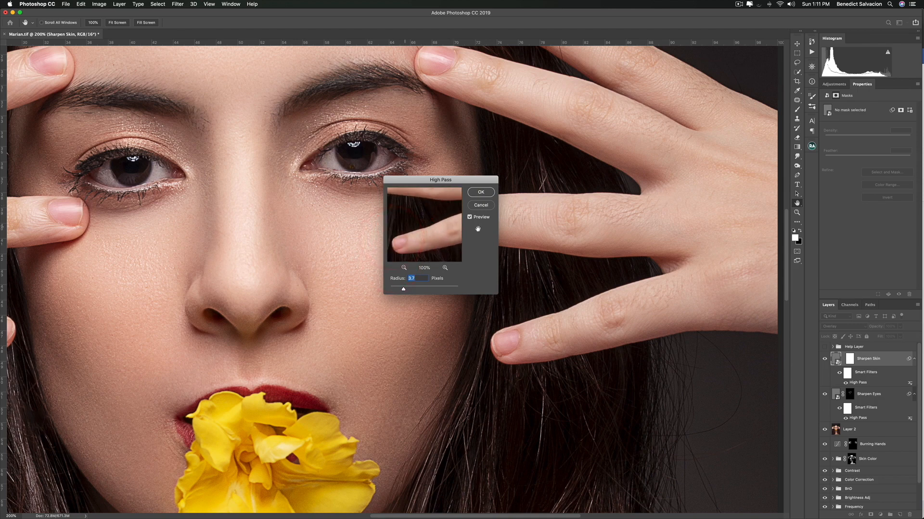
pyautogui.moveTo(402, 226); pyautogui.dragTo(439, 233)
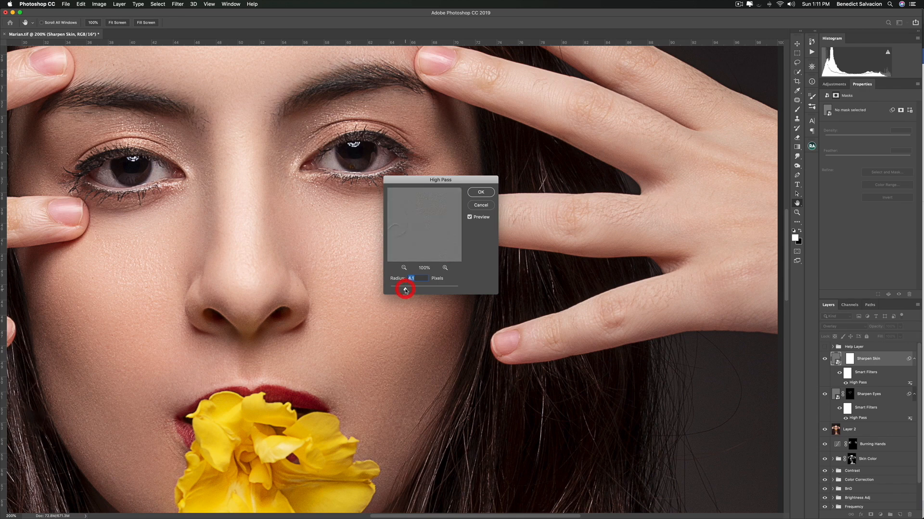
# - Compare several High Pass radii on the Sharpen Skin layer and apply the filter at about 2.7 pixels
pyautogui.moveTo(405, 290); pyautogui.dragTo(394, 292)
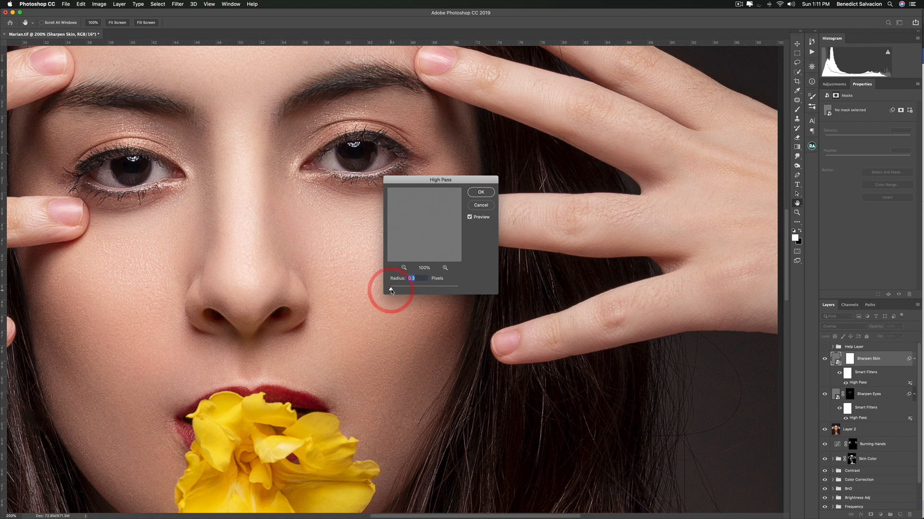
pyautogui.click(404, 290)
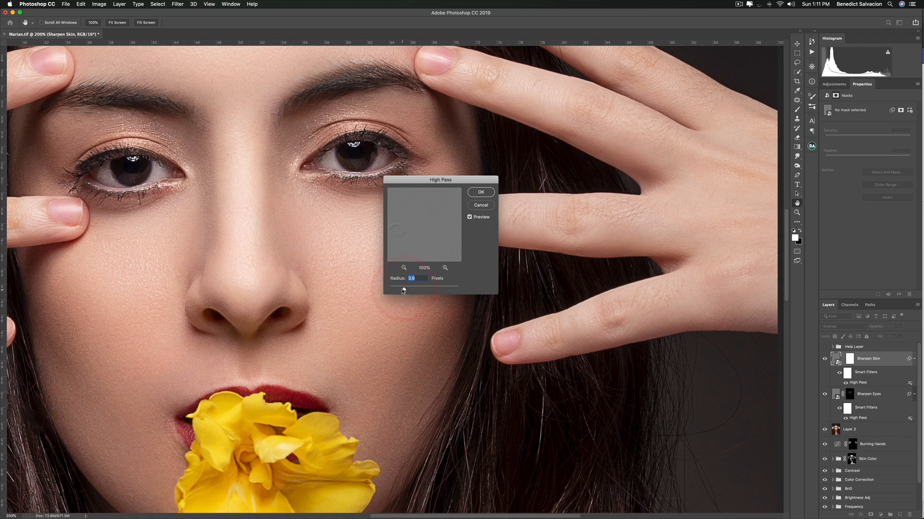
pyautogui.click(397, 291)
pyautogui.moveTo(398, 291); pyautogui.dragTo(399, 290)
pyautogui.click(399, 290)
pyautogui.scroll(5, 242, 256)
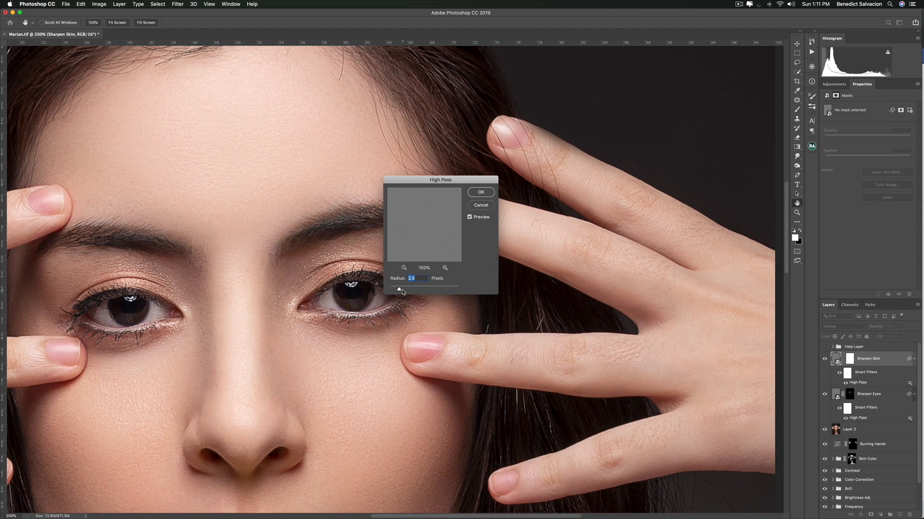
pyautogui.moveTo(399, 291); pyautogui.dragTo(399, 292)
pyautogui.scroll(-4, 335, 302)
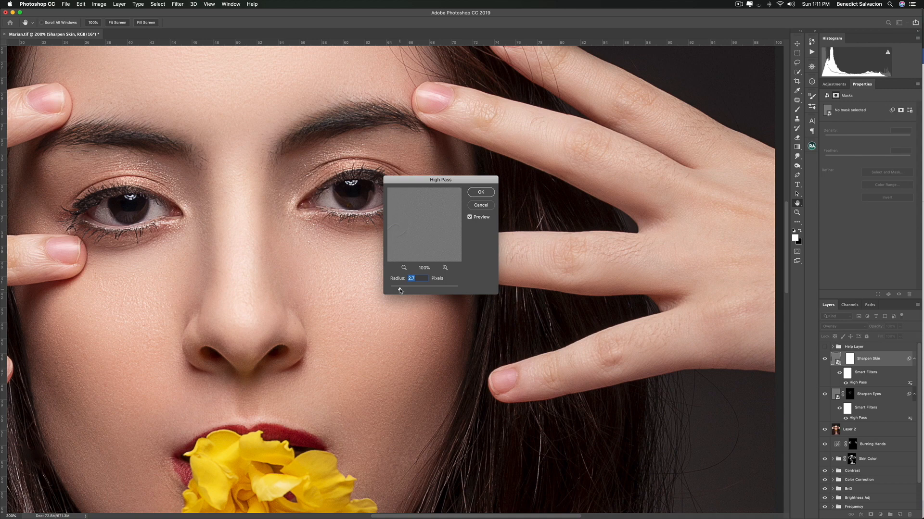
pyautogui.moveTo(399, 290); pyautogui.dragTo(399, 290)
pyautogui.click(481, 192)
# - Fill the Sharpen Skin layer mask with black in Normal mode at 100% opacity
pyautogui.press('b')
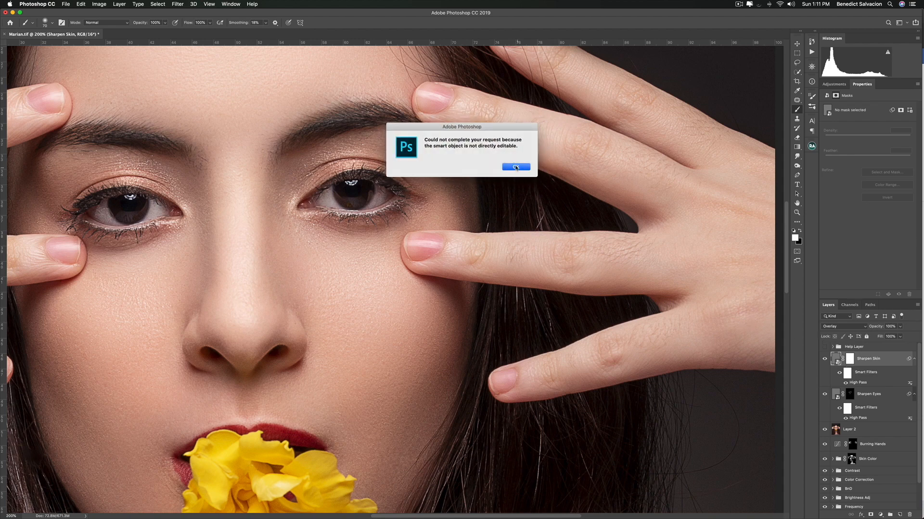
pyautogui.click(515, 167)
pyautogui.click(850, 360)
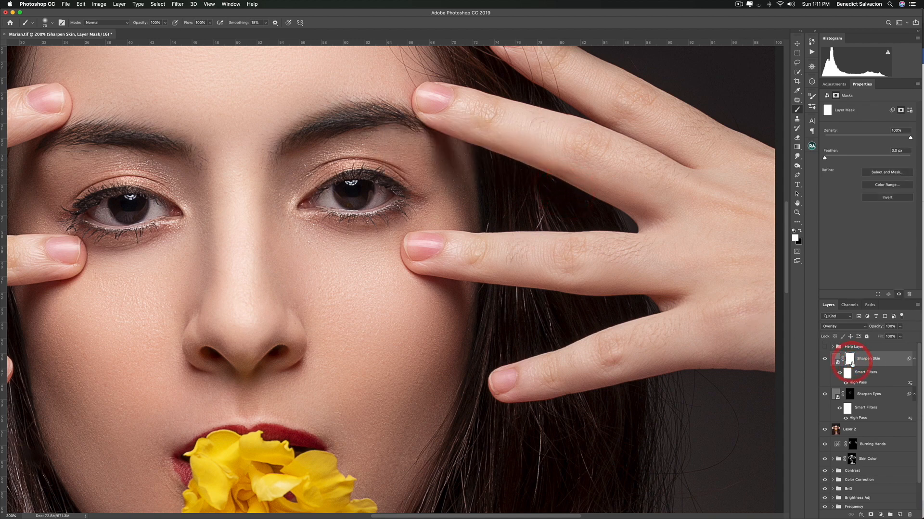
pyautogui.hotkey('shift', 'BackSpace')
pyautogui.click(461, 221)
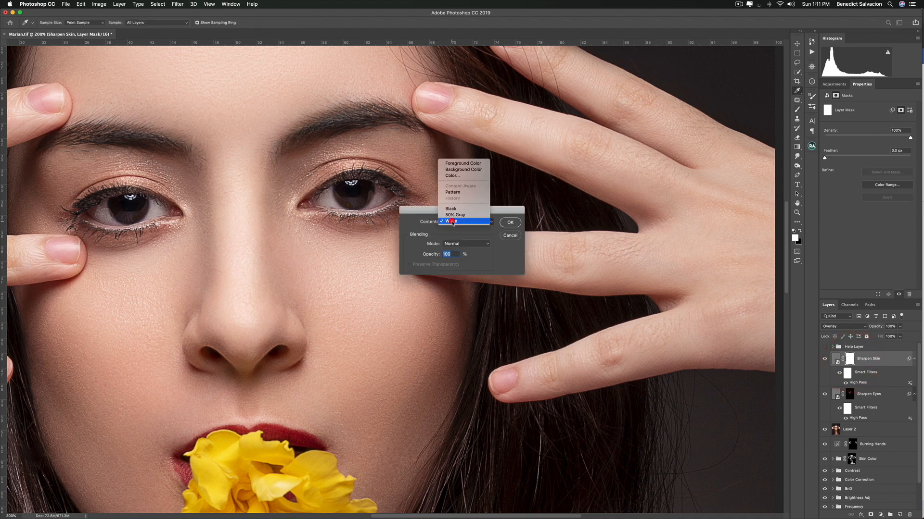
pyautogui.click(450, 208)
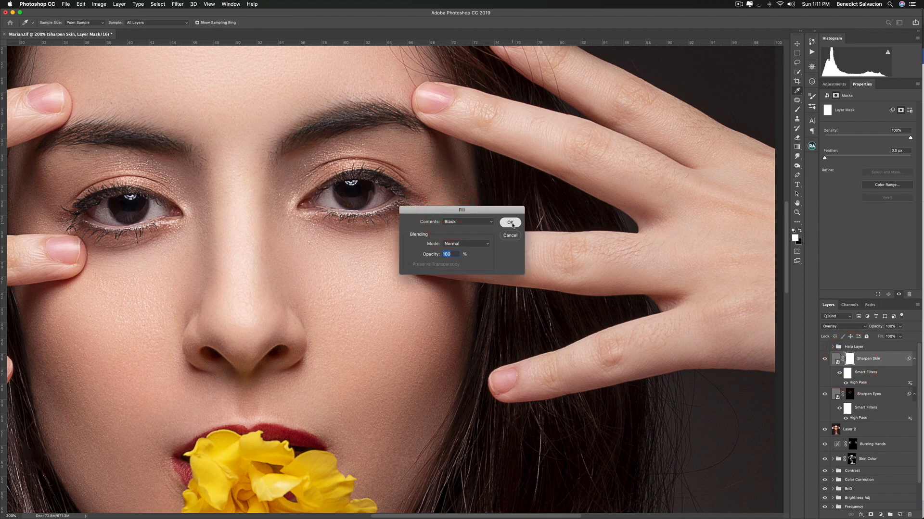
pyautogui.click(510, 222)
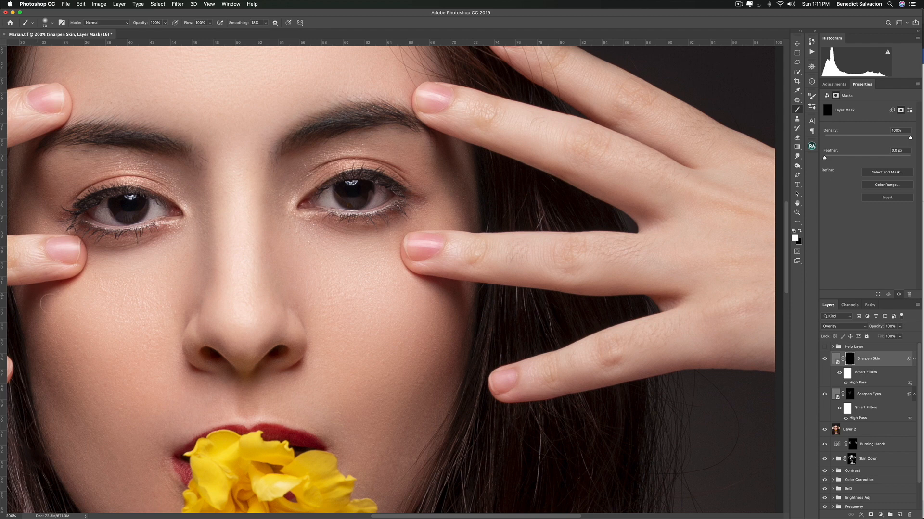
# - Enlarge the brush to 250 and paint white on the Sharpen Skin mask over the facial skin
pyautogui.press(']')
pyautogui.press(']')
pyautogui.press(']')
pyautogui.press(']')
pyautogui.press(']')
pyautogui.scroll(-3, 135, 310)
pyautogui.scroll(-2, 135, 309)
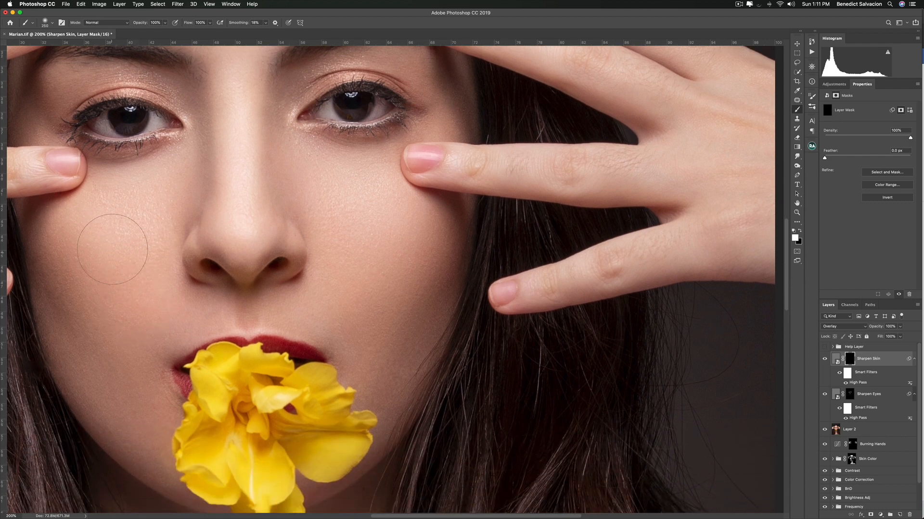
pyautogui.hscroll(1, 113, 248)
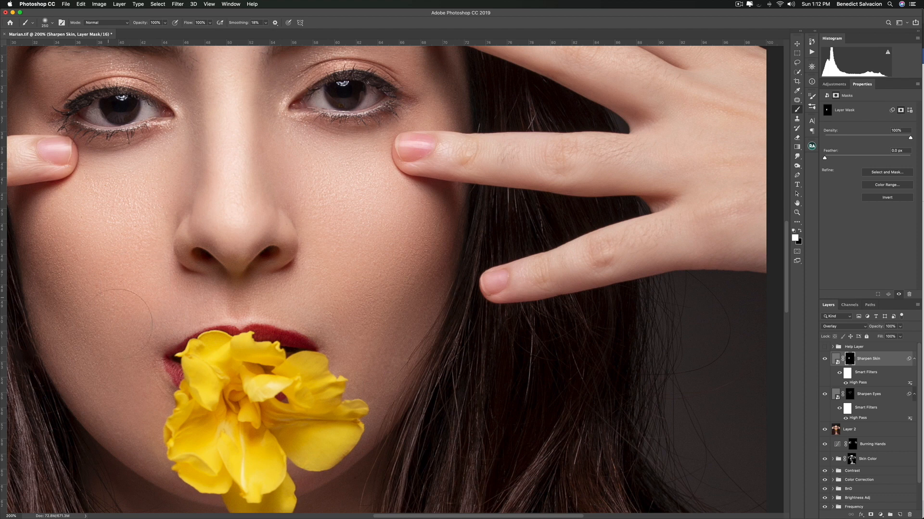
pyautogui.moveTo(143, 436); pyautogui.dragTo(153, 448)
# - Lower the Sharpen Skin layer's opacity to 51% and compare the portrait with the layer hidden and shown
pyautogui.scroll(3, 229, 101)
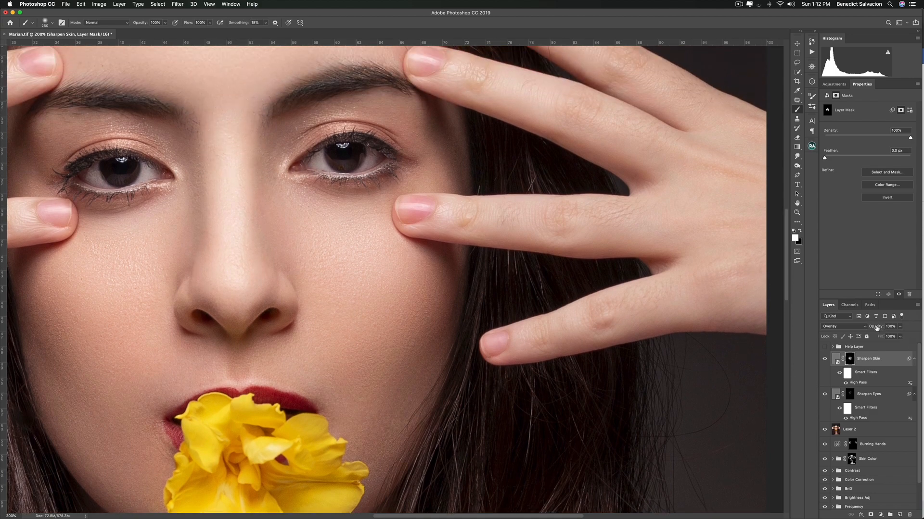
pyautogui.moveTo(876, 328); pyautogui.dragTo(817, 326)
pyautogui.moveTo(876, 328); pyautogui.dragTo(870, 330)
pyautogui.click(823, 361)
pyautogui.click(823, 361)
pyautogui.click(823, 361)
pyautogui.click(823, 361)
pyautogui.press('super+minus')
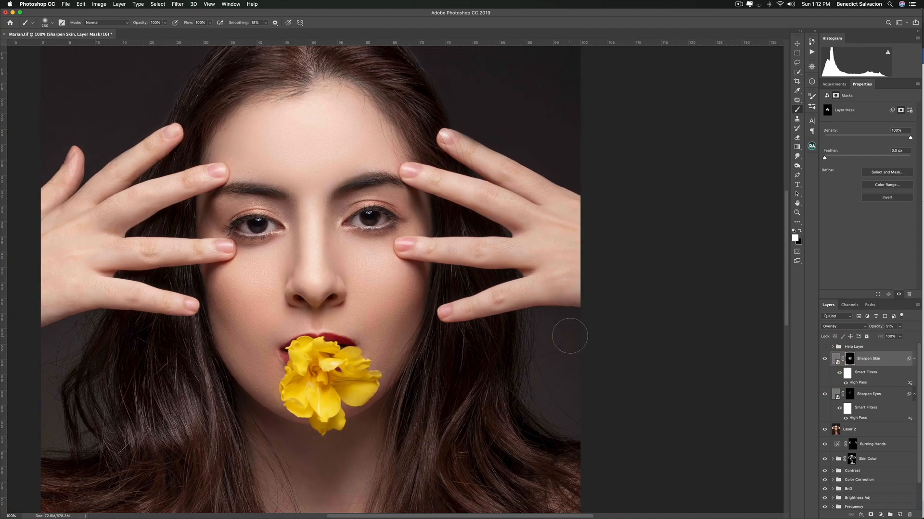
pyautogui.press('super+plus')
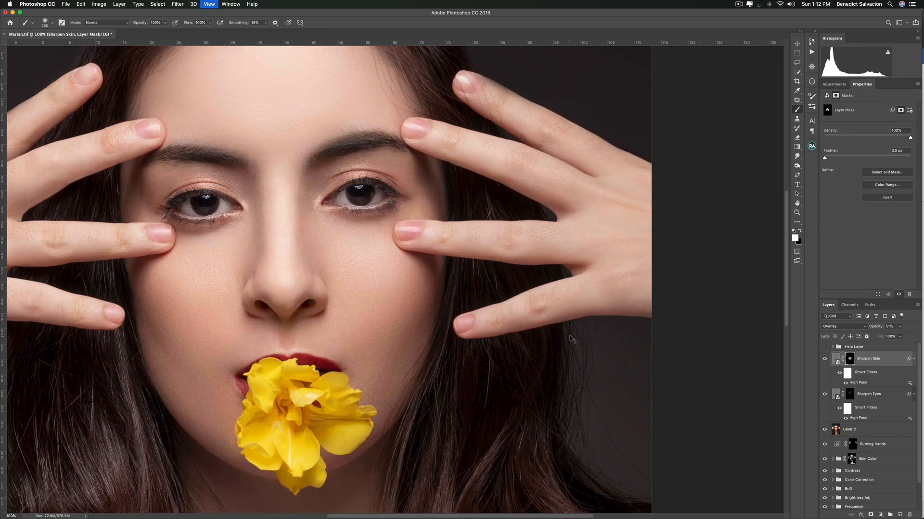
# - Paint white at 30% brush opacity on the Sharpen Skin mask around the outer areas of both eyes
pyautogui.press('x')
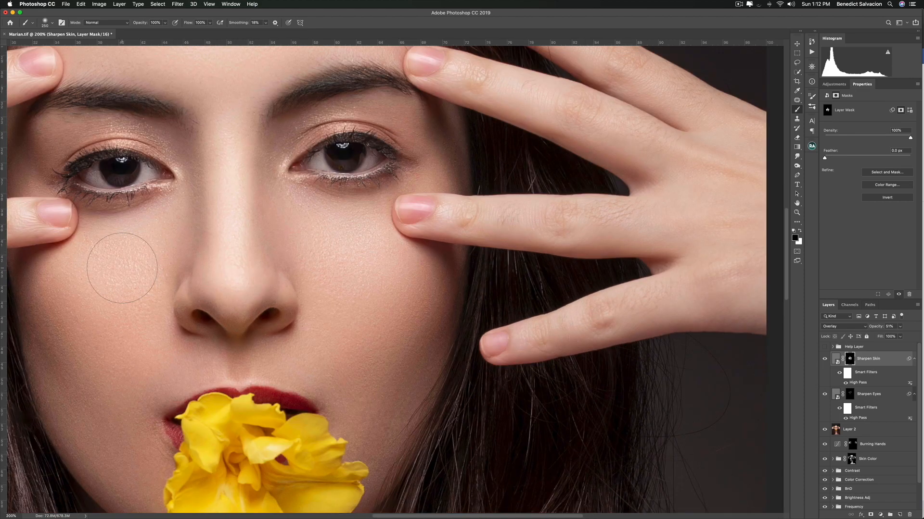
pyautogui.hscroll(1, 122, 268)
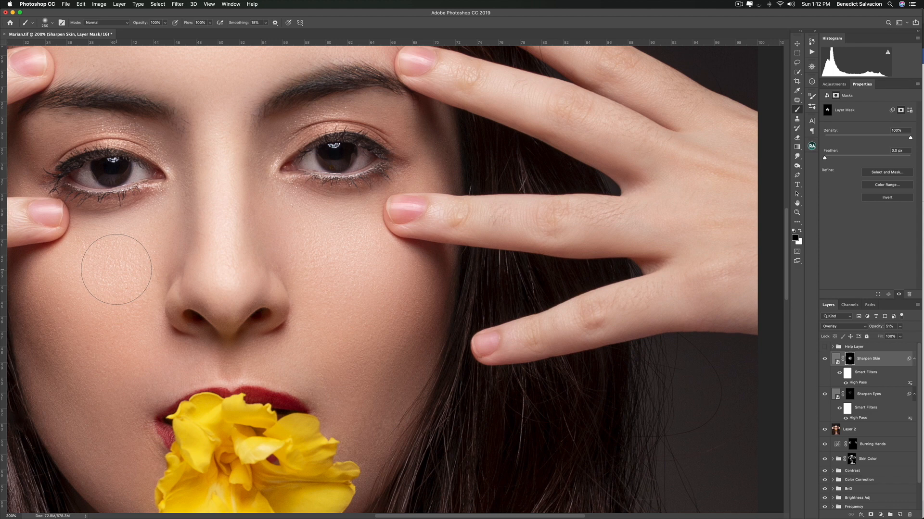
pyautogui.press('5')
pyautogui.press('x')
pyautogui.moveTo(389, 125); pyautogui.dragTo(370, 107)
pyautogui.moveTo(427, 131)
pyautogui.mouseDown()
pyautogui.moveTo(374, 103)
pyautogui.moveTo(392, 102)
pyautogui.moveTo(368, 102)
pyautogui.mouseUp()
pyautogui.click(38, 139)
pyautogui.click(19, 172)
pyautogui.press('super+minus')
pyautogui.press('super+minus')
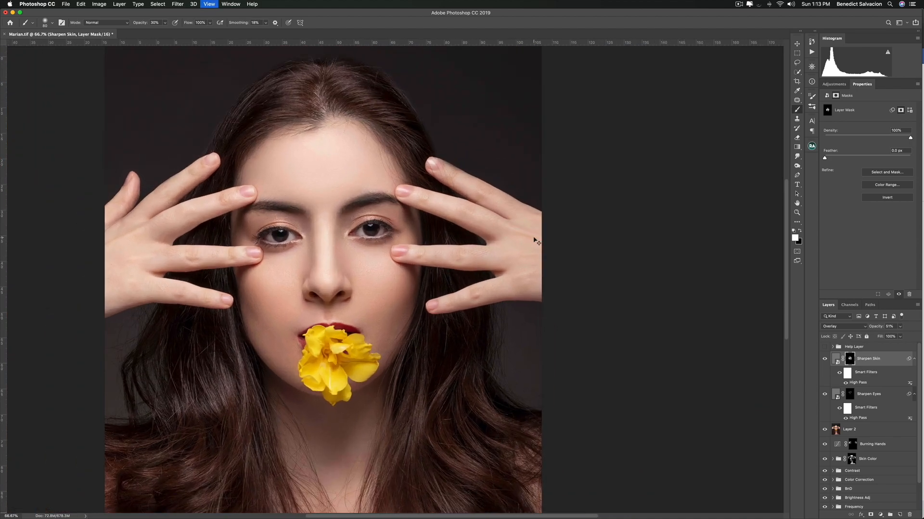
pyautogui.press('super+plus')
pyautogui.press('super+plus')
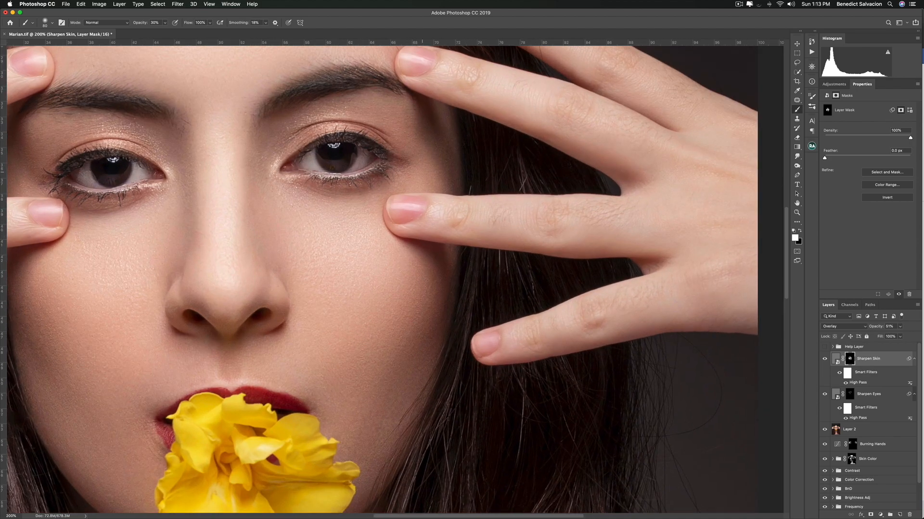
# - Touch up the Sharpen Skin mask above the eye with black at 10% brush opacity and check the whole portrait
pyautogui.press('x')
pyautogui.click(333, 116)
pyautogui.press('super+minus')
pyautogui.press('super+minus')
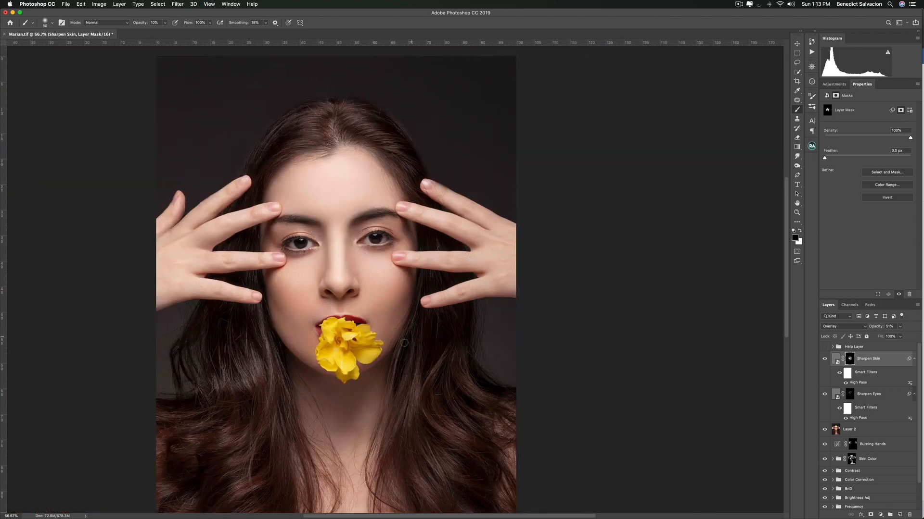
pyautogui.scroll(-2, 401, 344)
pyautogui.scroll(1, 400, 344)
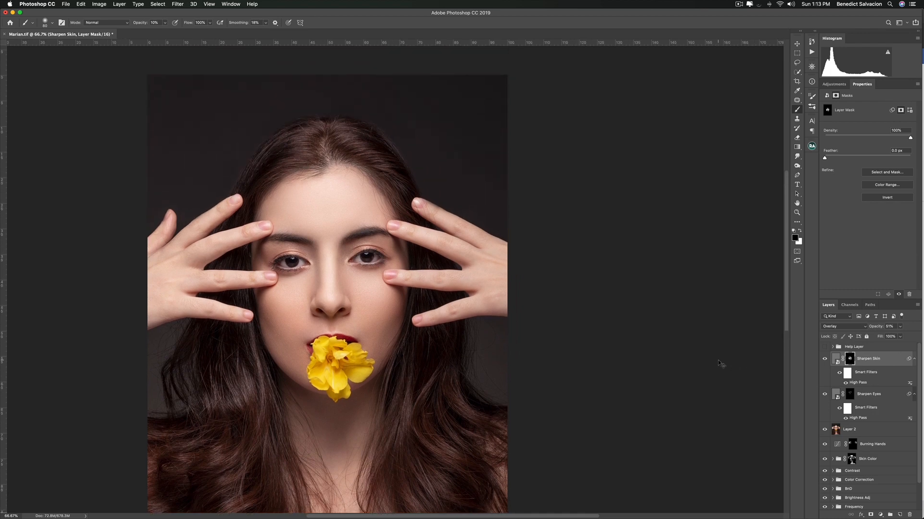
# - Duplicate the Sharpen Skin layer and open the copy's name for editing
pyautogui.press('super+j')
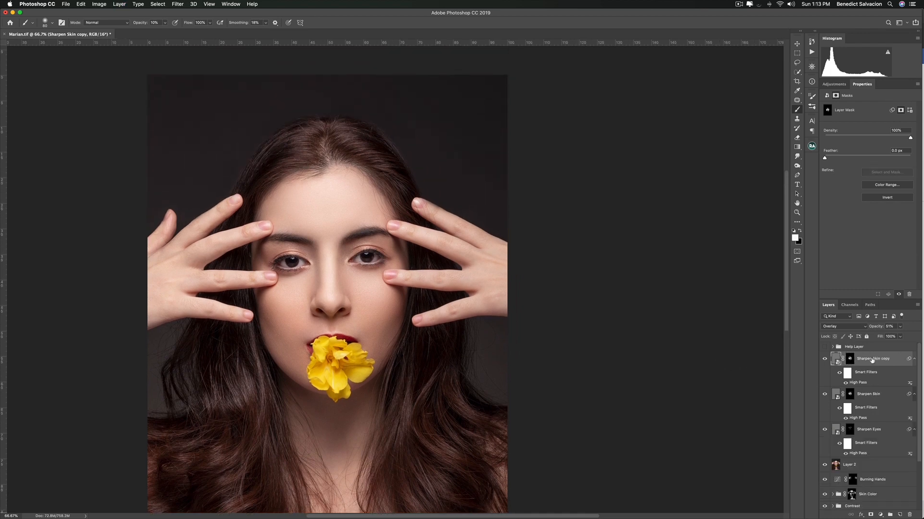
pyautogui.doubleClick(872, 359)
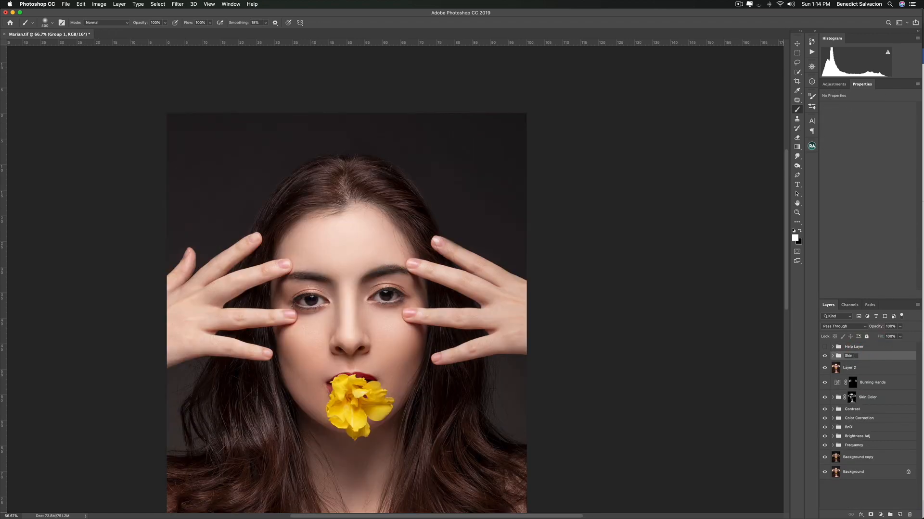
# - Name the group of sharpening layers Sharpening
pyautogui.write('Sharpening')
pyautogui.doubleClick(843, 356)
pyautogui.press('BackSpace')
pyautogui.click(877, 357)
# - Examine the whole sharpened portrait, from the hair and face down to the shoulders
pyautogui.scroll(-3, 350, 344)
pyautogui.scroll(-3, 349, 344)
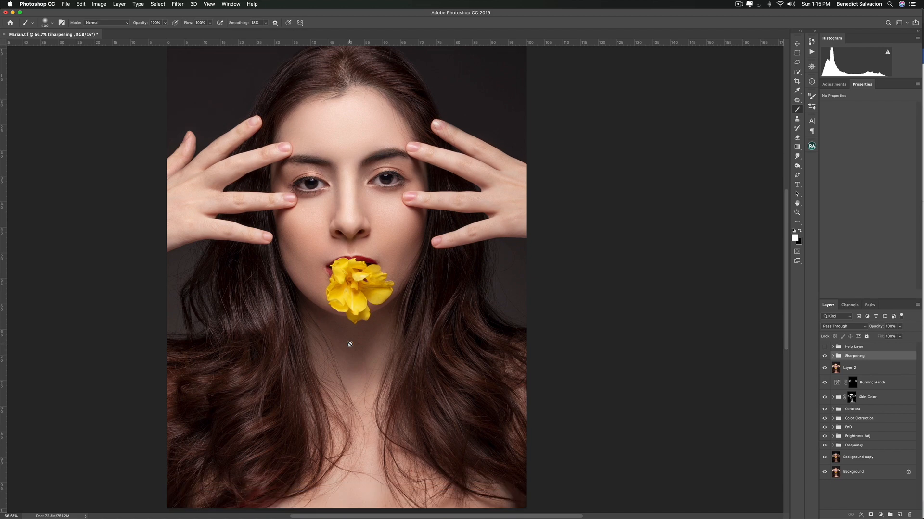
pyautogui.scroll(2, 350, 344)
pyautogui.scroll(-2, 350, 344)
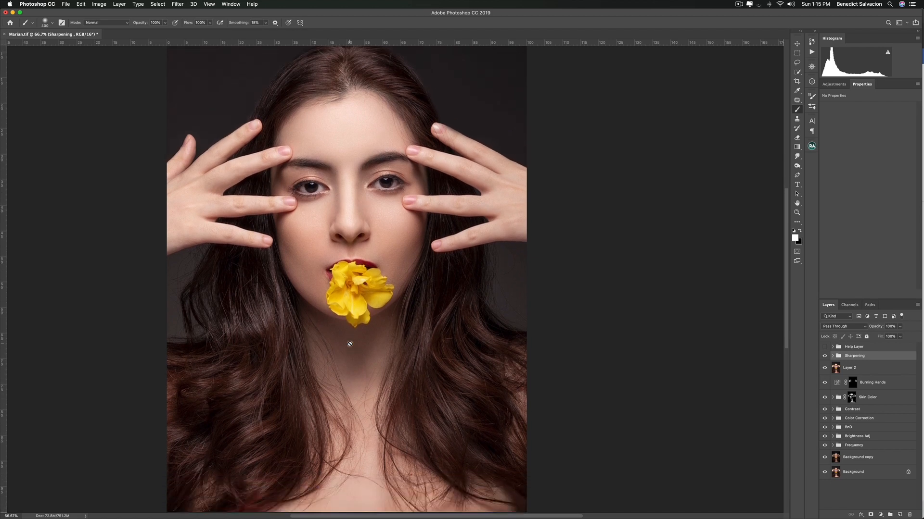
pyautogui.press('super+minus')
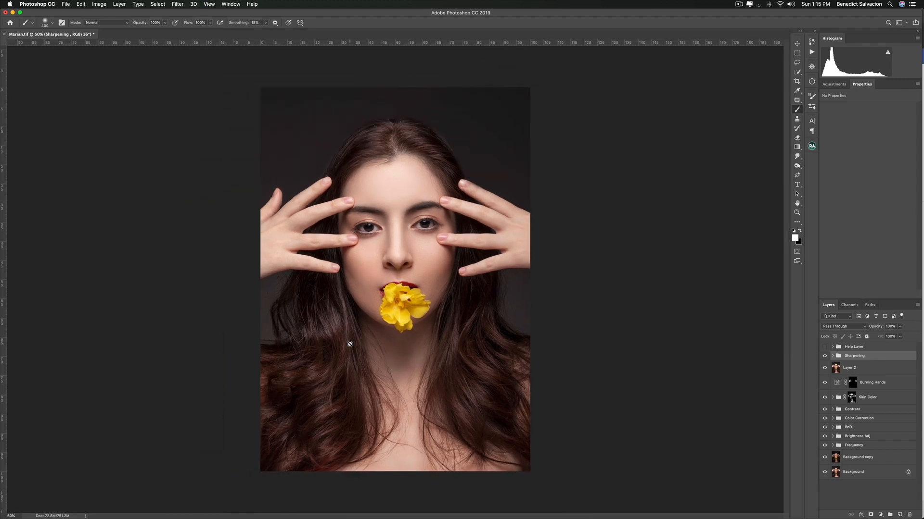
pyautogui.press('super+plus')
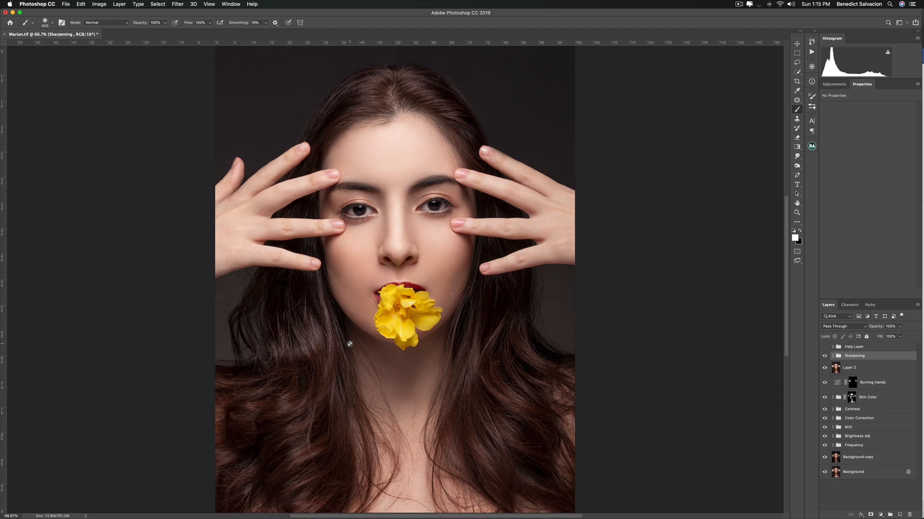
pyautogui.hscroll(6, 314, 323)
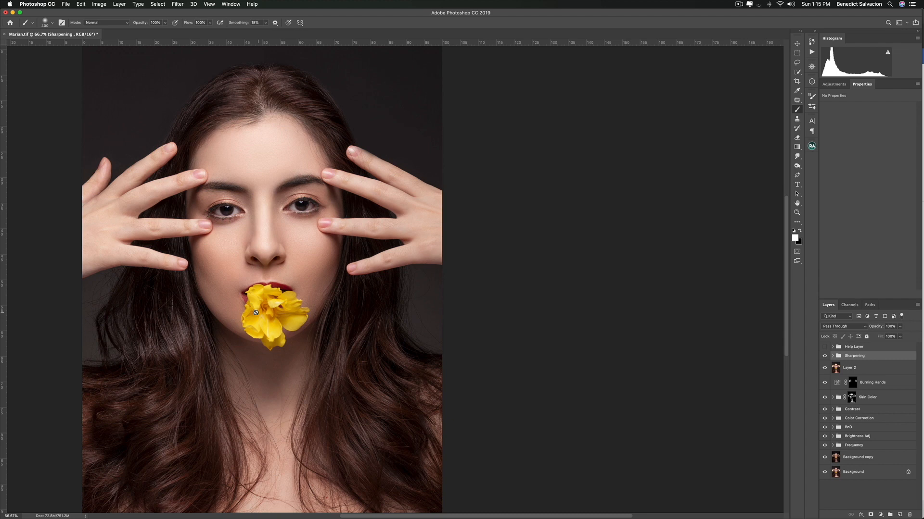
pyautogui.scroll(-3, 256, 313)
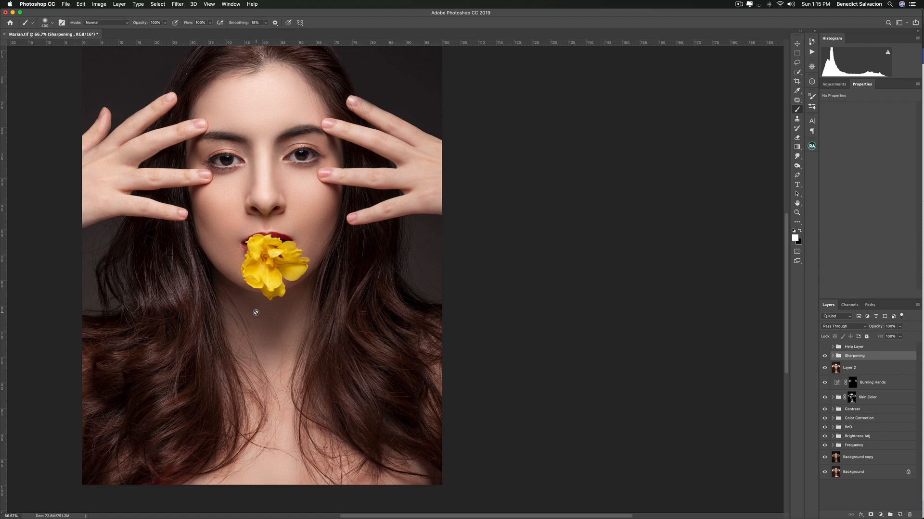
# - Add a darkening Curves layer above the Sharpening group with input 156 and output 86, and invert its mask to black
pyautogui.click(834, 84)
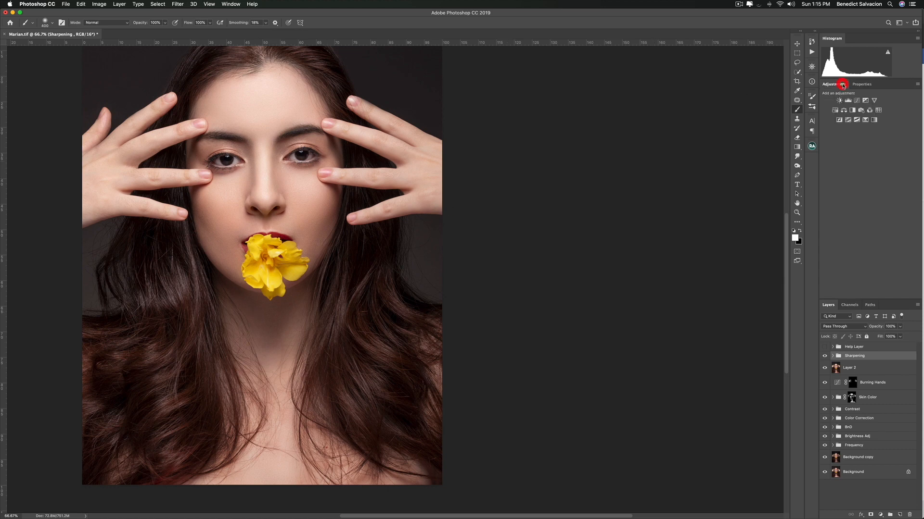
pyautogui.click(857, 101)
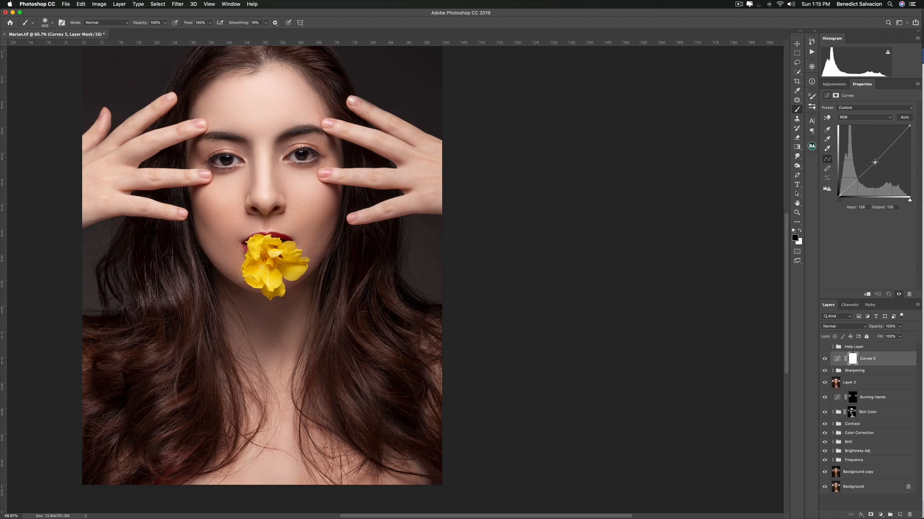
pyautogui.moveTo(874, 162); pyautogui.dragTo(882, 171)
pyautogui.press('super+i')
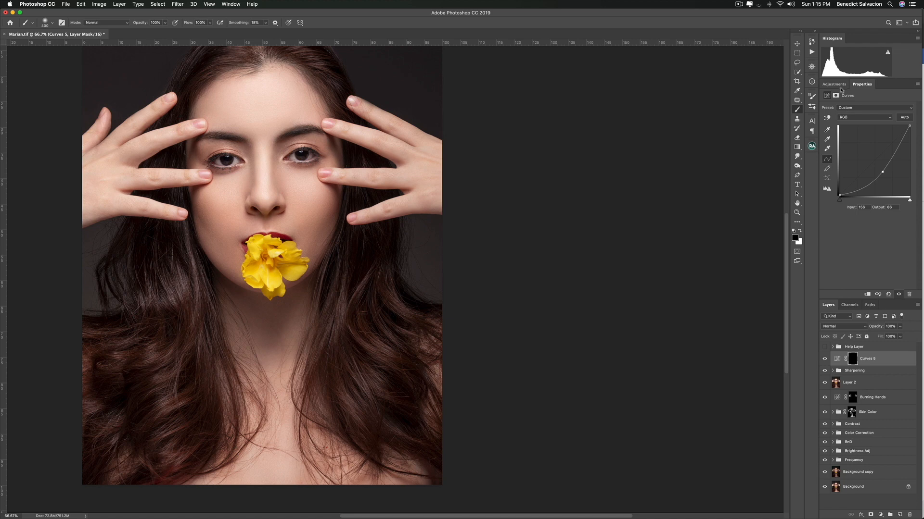
# - Add a brightening Curves layer on top with input 114 and output 165, and invert its mask to black
pyautogui.click(834, 84)
pyautogui.click(858, 101)
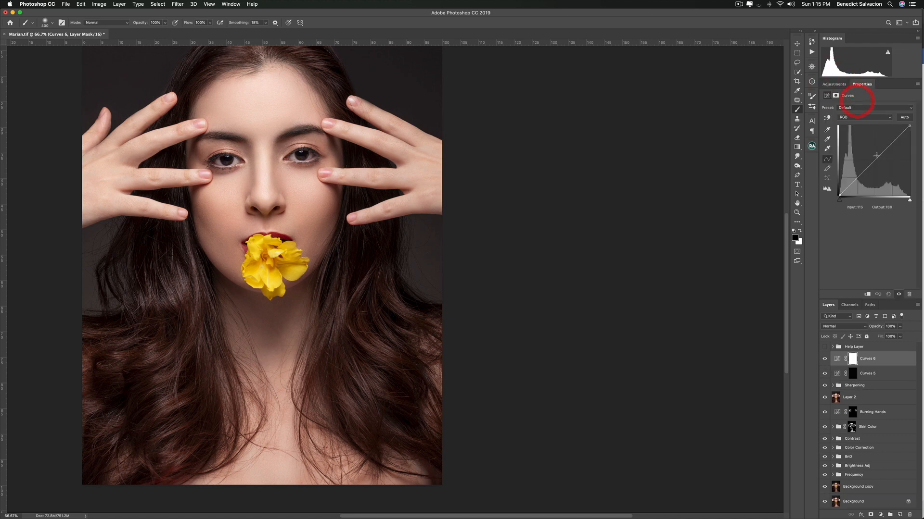
pyautogui.moveTo(870, 164); pyautogui.dragTo(871, 150)
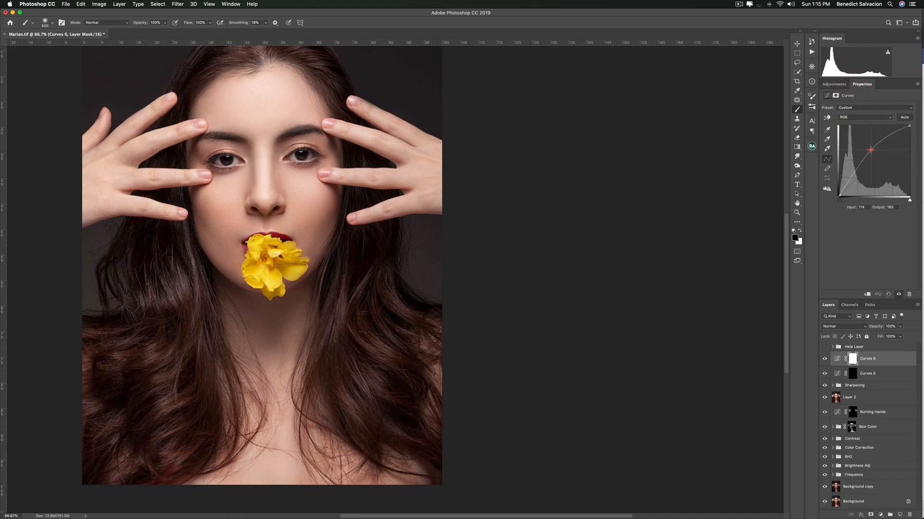
pyautogui.press('super+i')
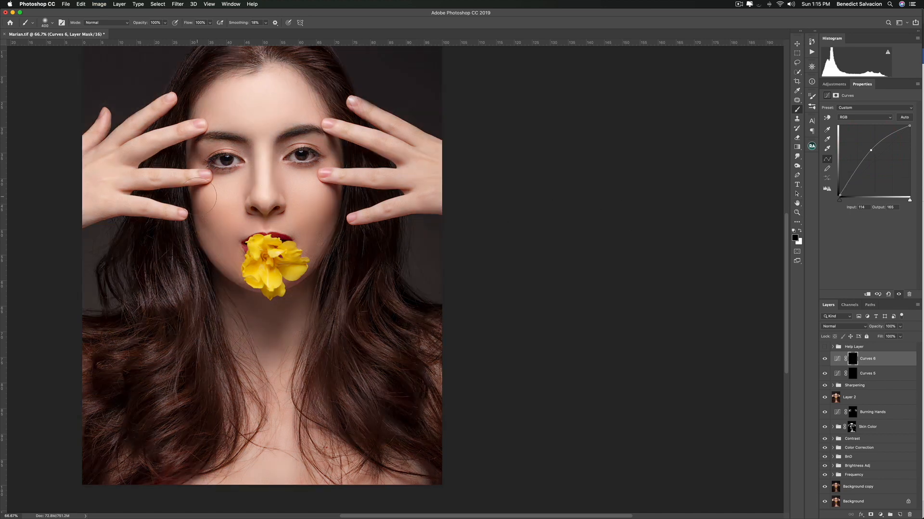
# - Prepare a smaller brush with white paint at 5% opacity for the top Curves layer's mask
pyautogui.press('[')
pyautogui.press('[')
pyautogui.press('[')
pyautogui.press('[')
pyautogui.press('[')
pyautogui.press('[')
pyautogui.press('[')
pyautogui.press('[')
pyautogui.press('[')
pyautogui.press('[')
pyautogui.hscroll(1, 258, 264)
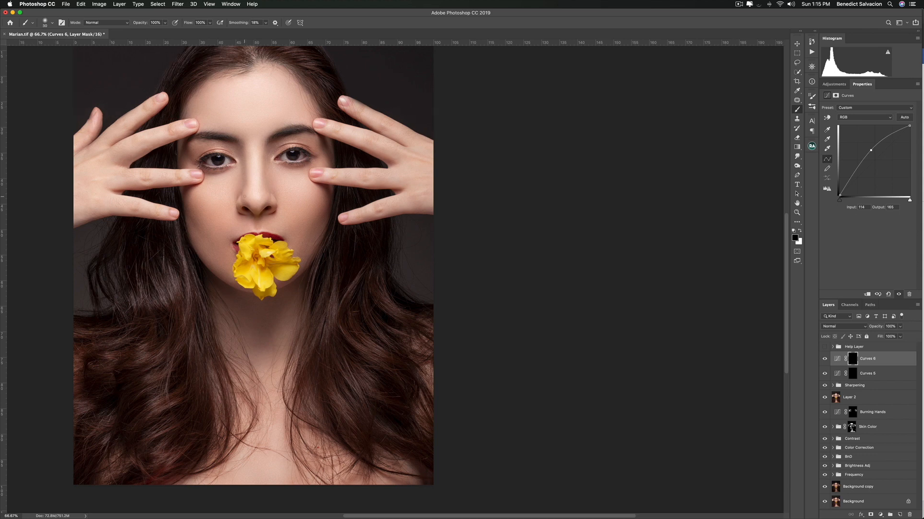
pyautogui.press('x')
pyautogui.hscroll(4, 247, 195)
pyautogui.press('0')
pyautogui.press('5')
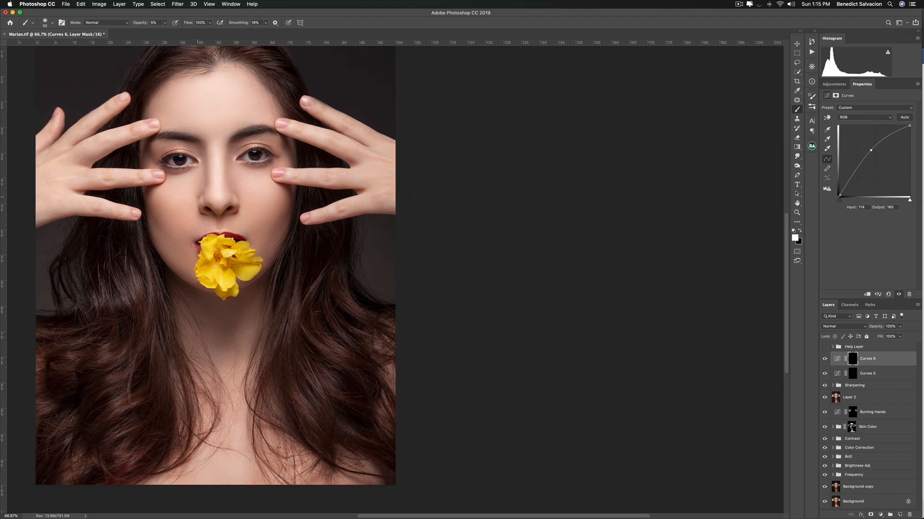
# - Brighten the left side and bridge of the nose with soft dabs on the Curves 6 mask
pyautogui.moveTo(203, 179); pyautogui.dragTo(198, 199)
pyautogui.click(202, 191)
pyautogui.click(202, 192)
pyautogui.click(206, 185)
pyautogui.click(210, 181)
pyautogui.click(210, 178)
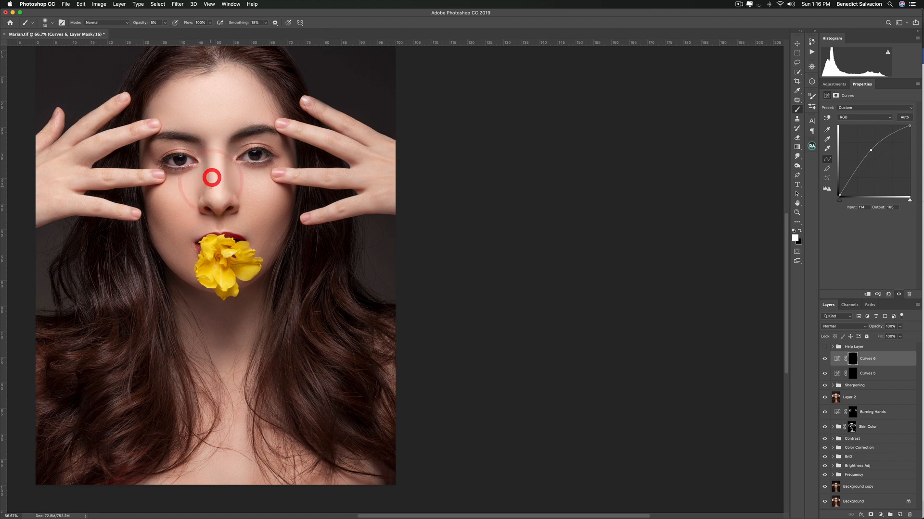
pyautogui.click(213, 181)
pyautogui.click(213, 177)
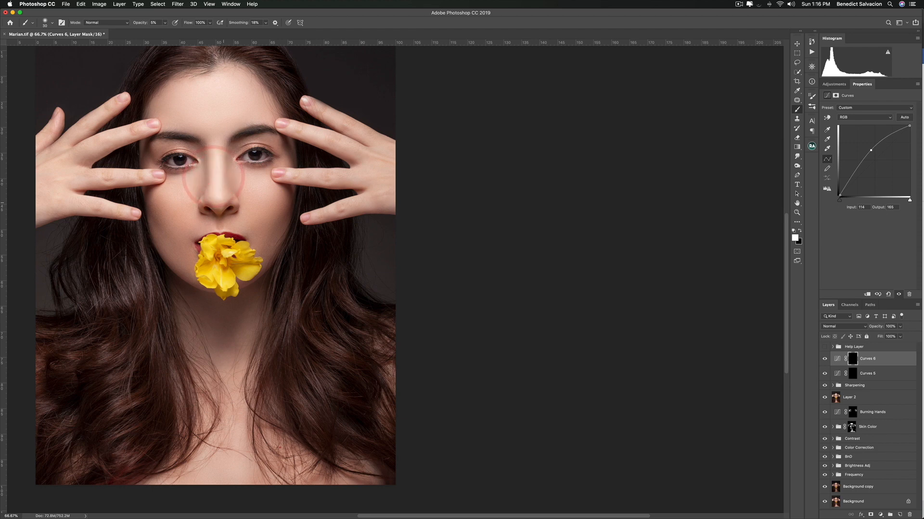
# - Build up the highlight on the nose tip with repeated dabs on the Curves 6 mask
pyautogui.click(222, 194)
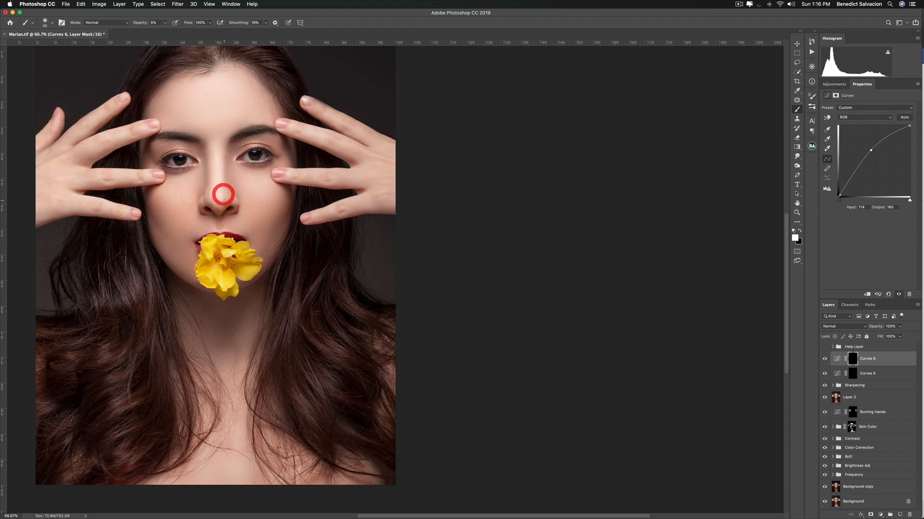
pyautogui.click(223, 194)
pyautogui.click(223, 195)
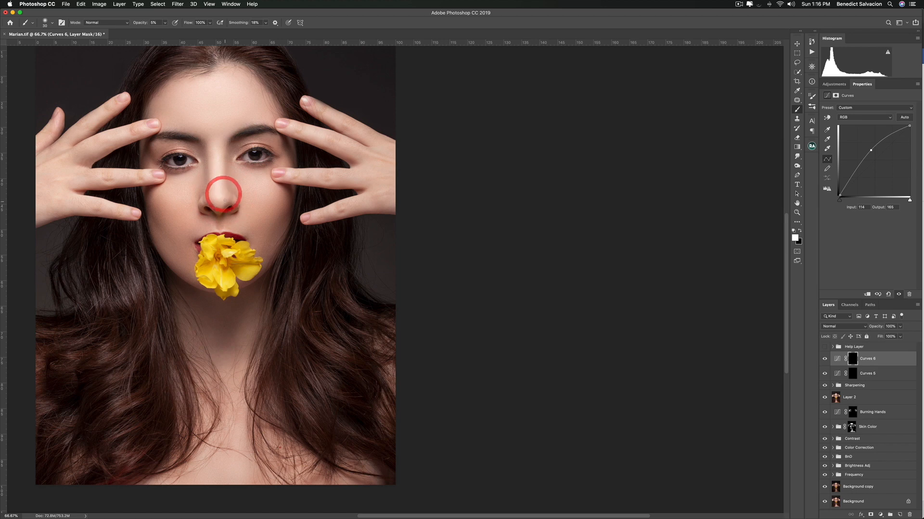
pyautogui.click(223, 195)
pyautogui.click(224, 194)
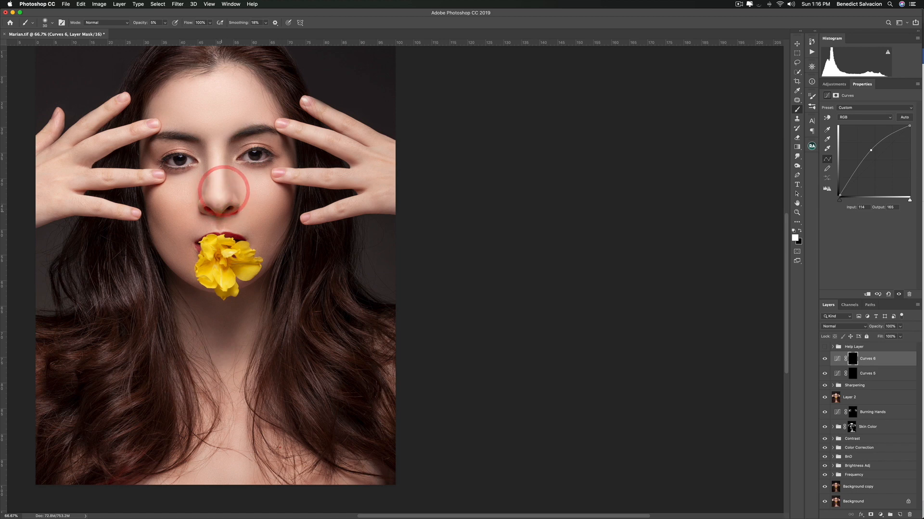
pyautogui.click(225, 199)
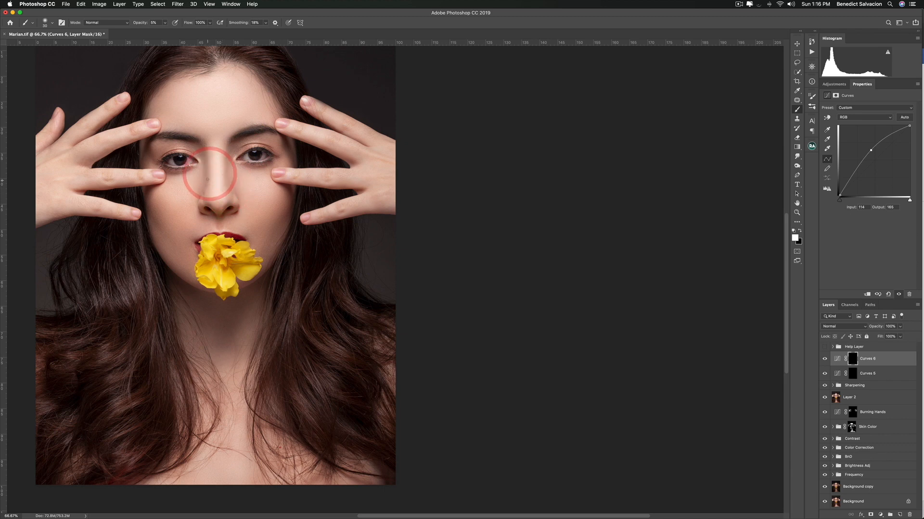
# - Brighten the skin beside the left eye's inner corner and around the lower nose on the Curves 6 mask
pyautogui.click(208, 155)
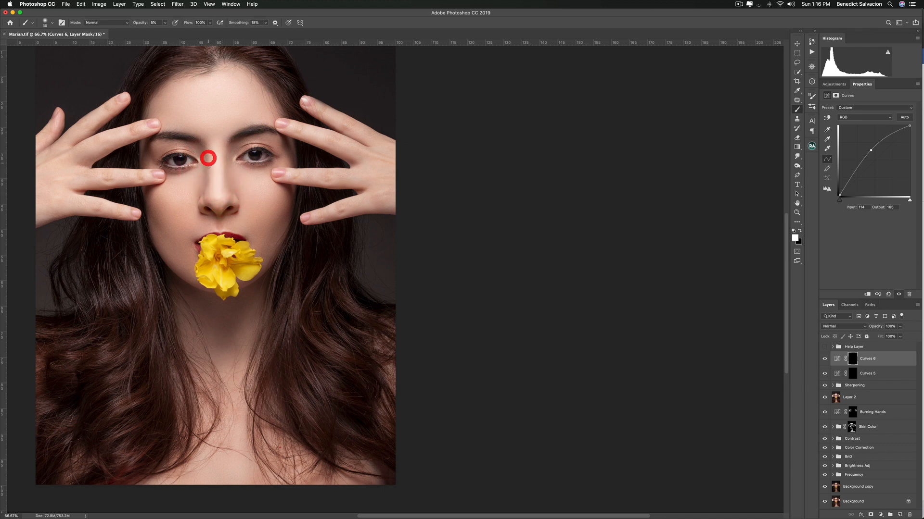
pyautogui.click(207, 152)
pyautogui.click(222, 201)
pyautogui.click(227, 201)
pyautogui.click(217, 199)
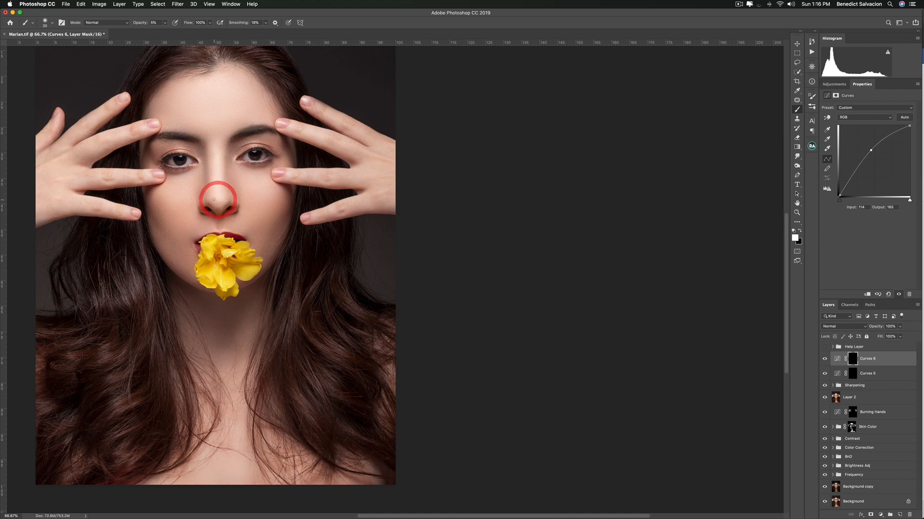
pyautogui.click(214, 197)
pyautogui.click(215, 198)
pyautogui.click(210, 198)
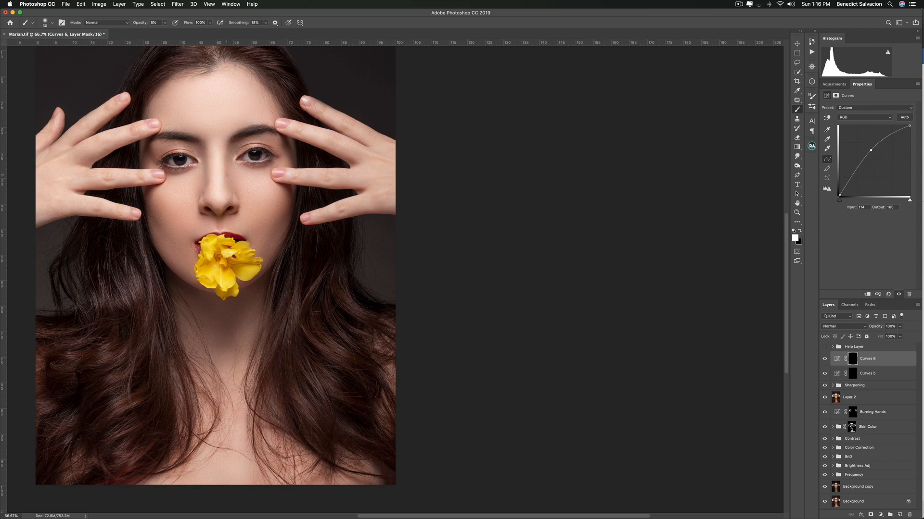
# - Brighten the upper nose bridge and the area between the eyes on the Curves 6 mask
pyautogui.click(226, 158)
pyautogui.click(226, 158)
pyautogui.click(221, 154)
pyautogui.click(221, 155)
pyautogui.click(221, 151)
pyautogui.click(222, 145)
pyautogui.click(223, 153)
pyautogui.click(232, 152)
# - Duplicate the Background layer and place the copy directly above Curves 6
pyautogui.press('super+minus')
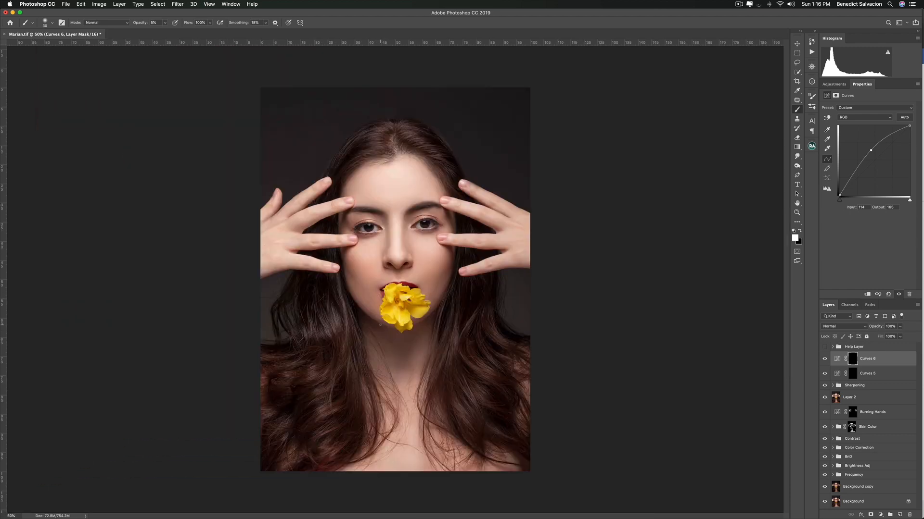
pyautogui.click(876, 504)
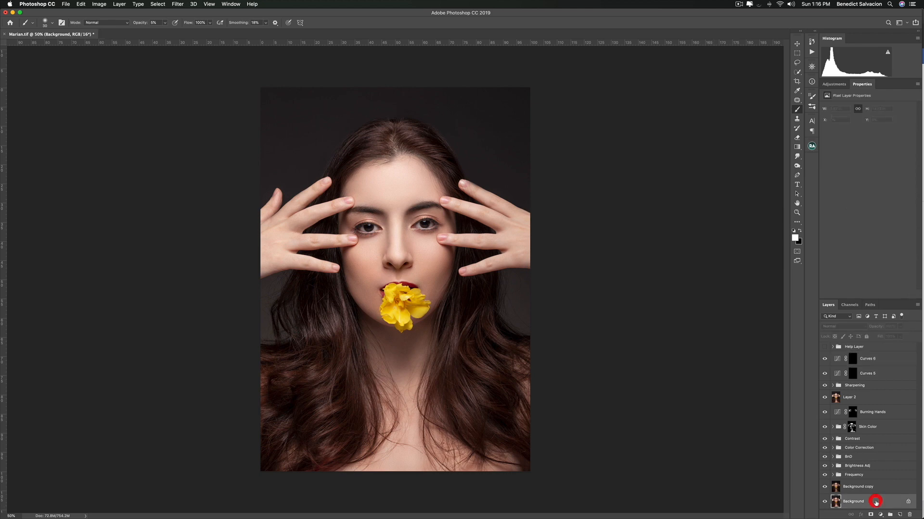
pyautogui.press('super+j')
pyautogui.moveTo(876, 504); pyautogui.dragTo(873, 354)
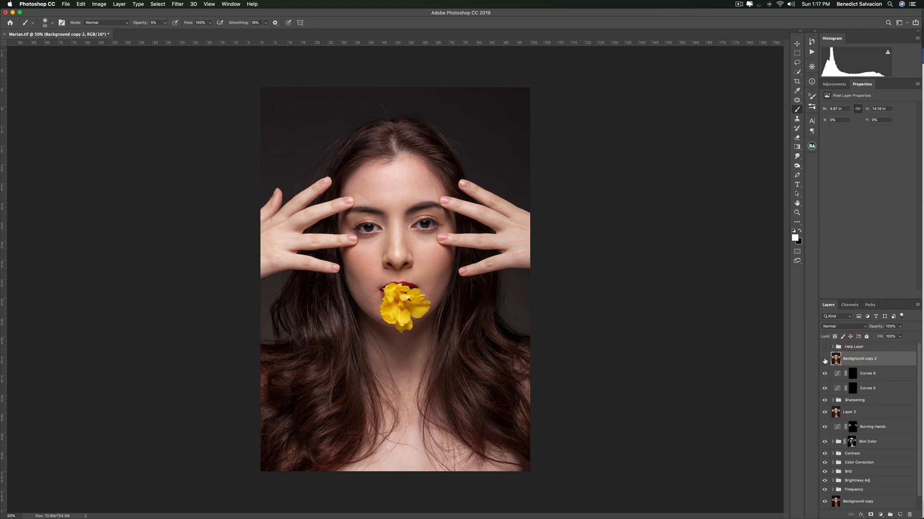
# - Hide the Background copy and stamp all visible layers into a new merged layer above Curves 6
pyautogui.click(824, 359)
pyautogui.click(885, 380)
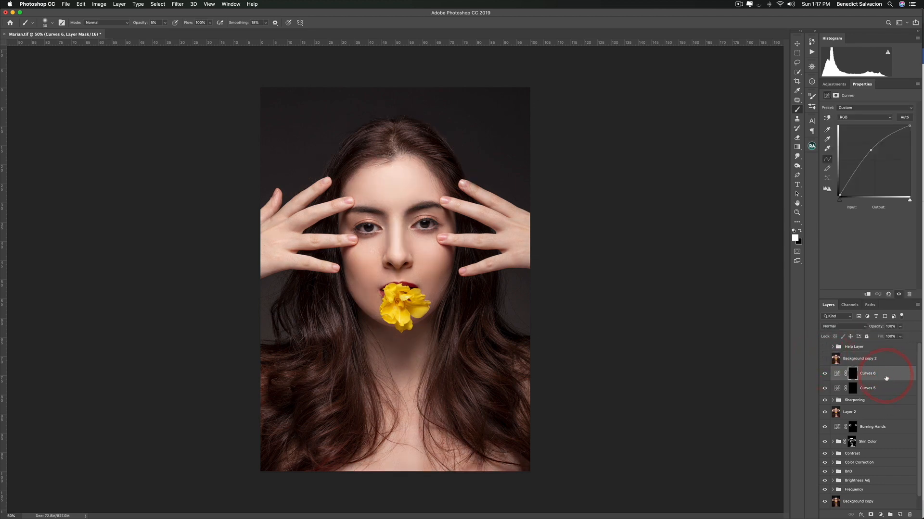
pyautogui.press('super+alt+shift+e')
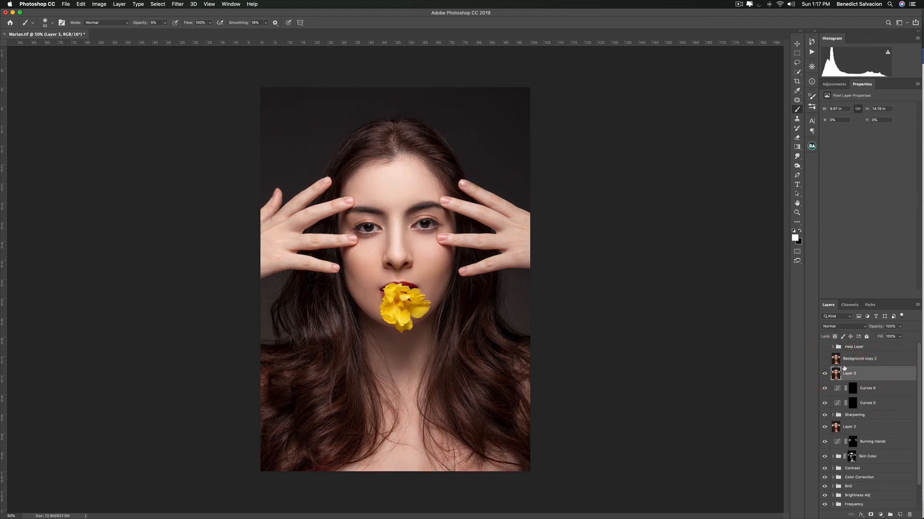
# - Show the Background copy, move it fully off the canvas beside the retouched portrait, and expand the canvas with Reveal All
pyautogui.click(824, 359)
pyautogui.click(862, 363)
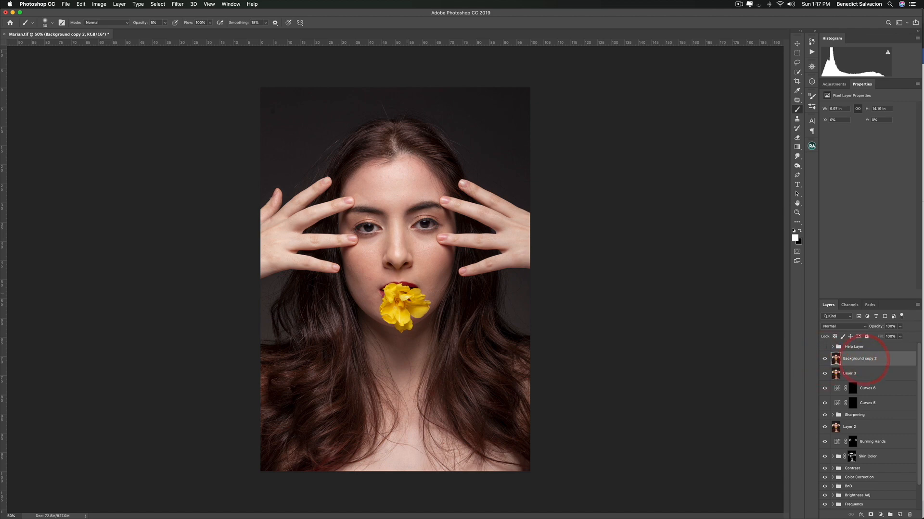
pyautogui.press('v')
pyautogui.moveTo(425, 291); pyautogui.dragTo(153, 274)
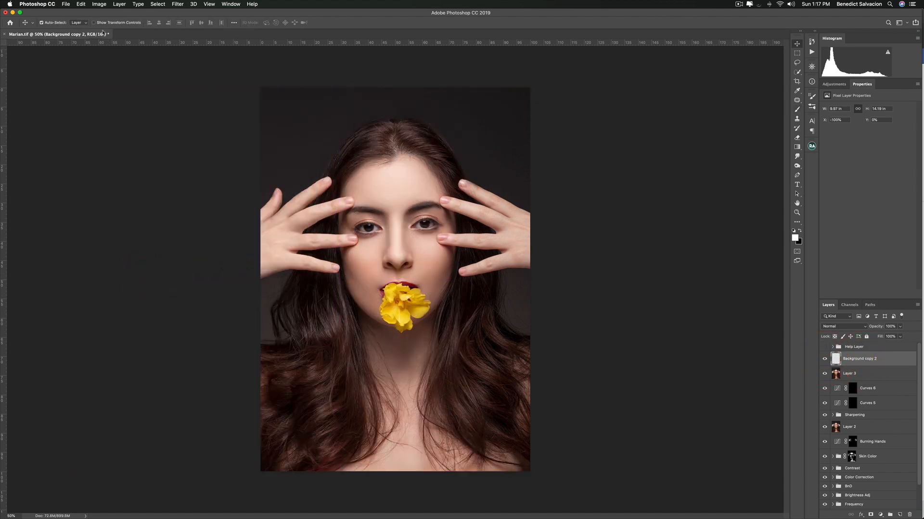
pyautogui.click(99, 4)
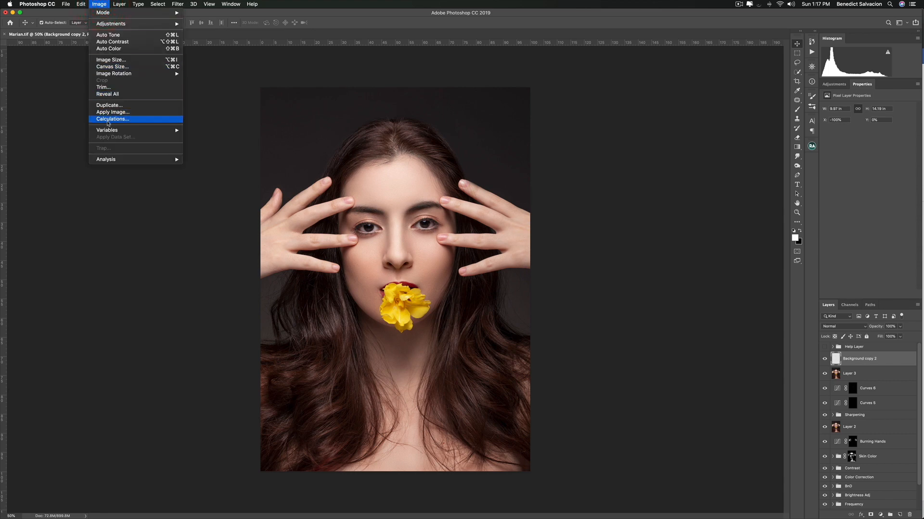
pyautogui.click(107, 95)
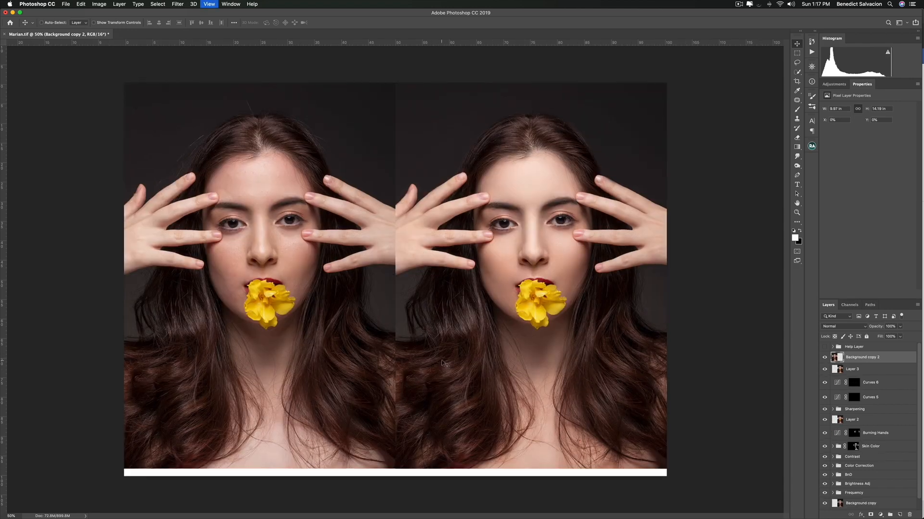
# - Compare the original and retouched portraits side by side, checking face, hands and hair
pyautogui.press('super+0')
pyautogui.press('super+equal')
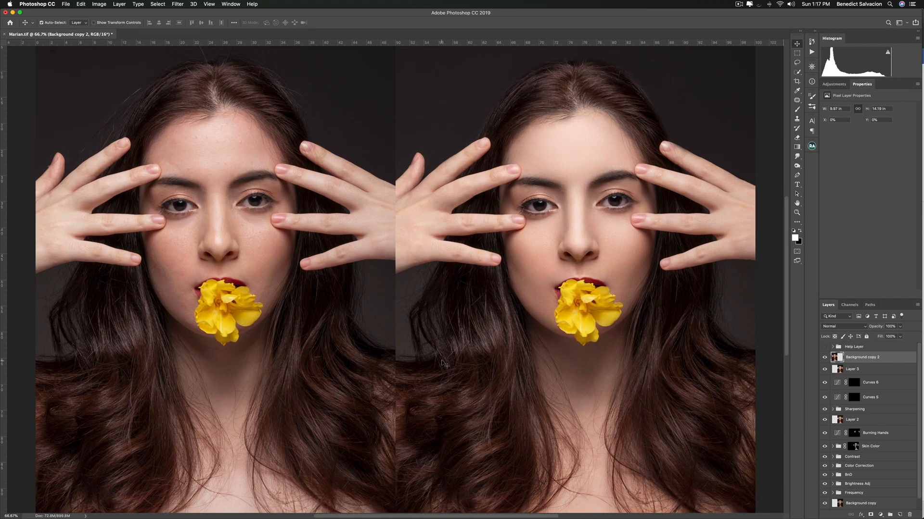
pyautogui.hscroll(8, 442, 363)
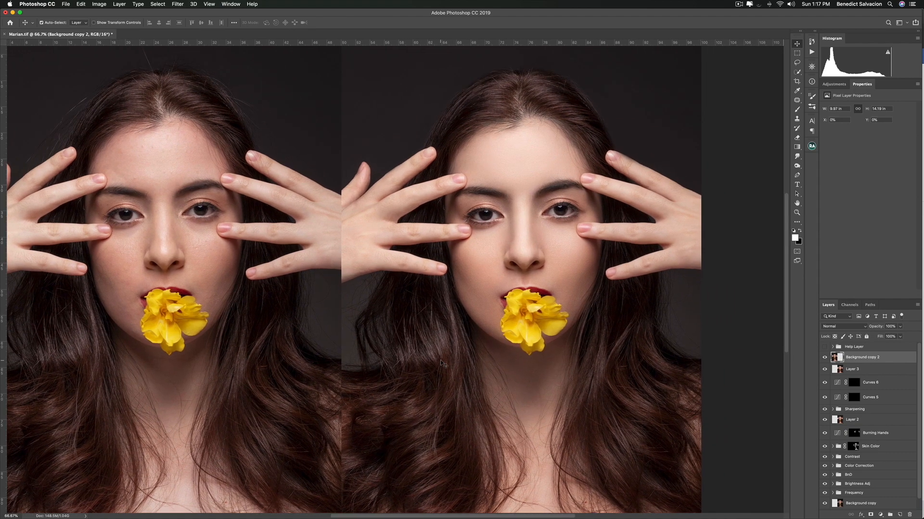
pyautogui.hscroll(-4, 443, 363)
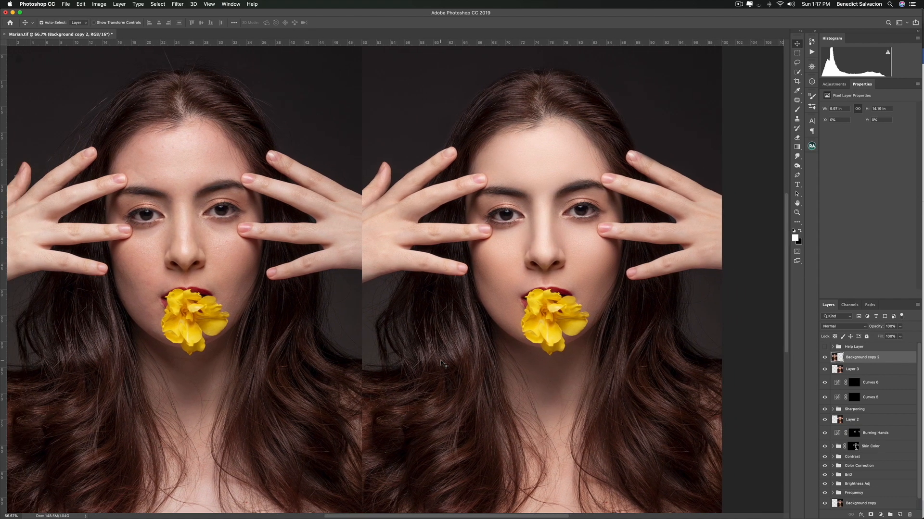
pyautogui.hscroll(-3, 441, 363)
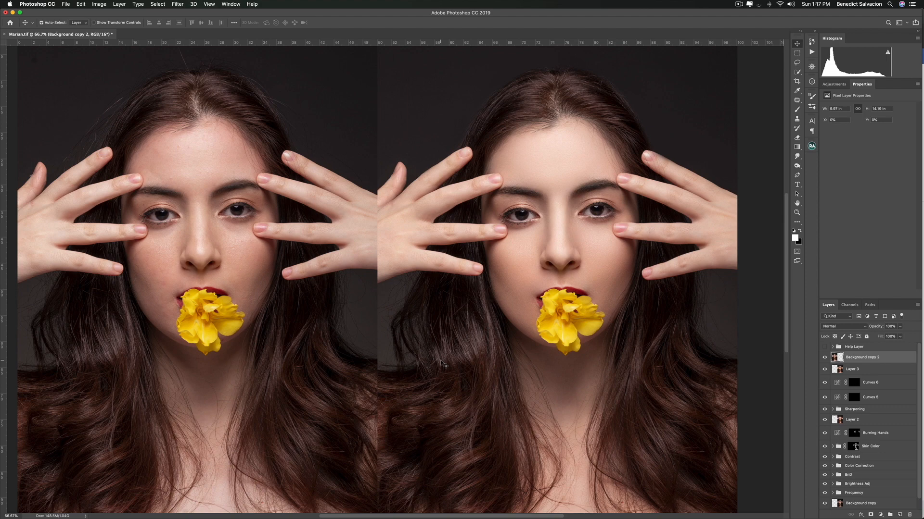
pyautogui.hscroll(3, 442, 363)
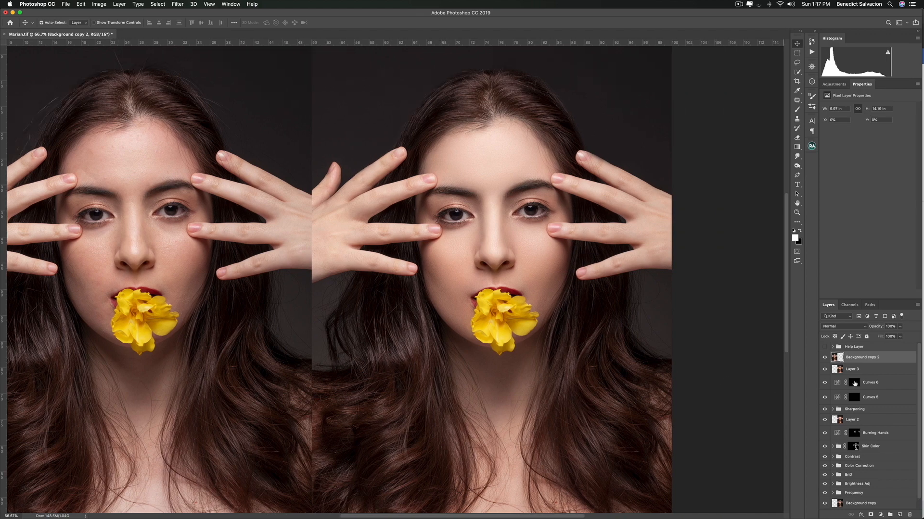
# - Undo the canvas expansion, the move and the showing of the Background copy
pyautogui.click(854, 383)
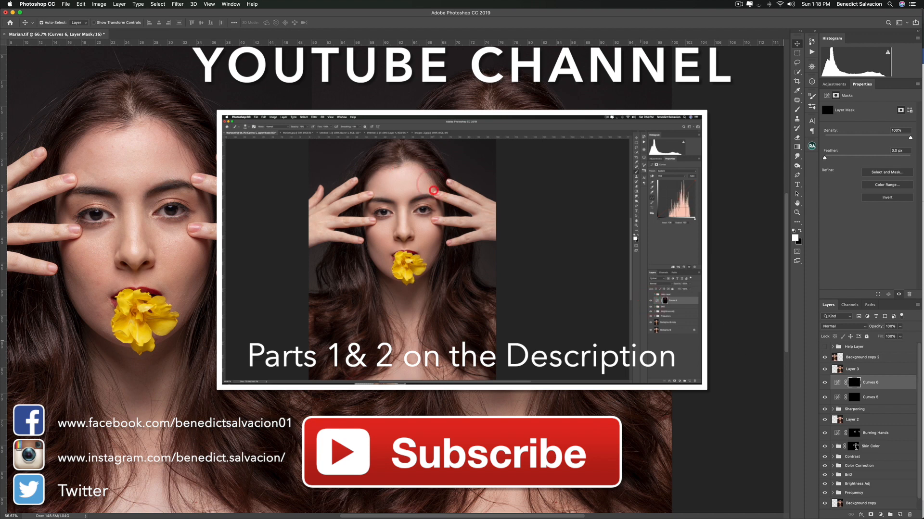
pyautogui.press('super+z')
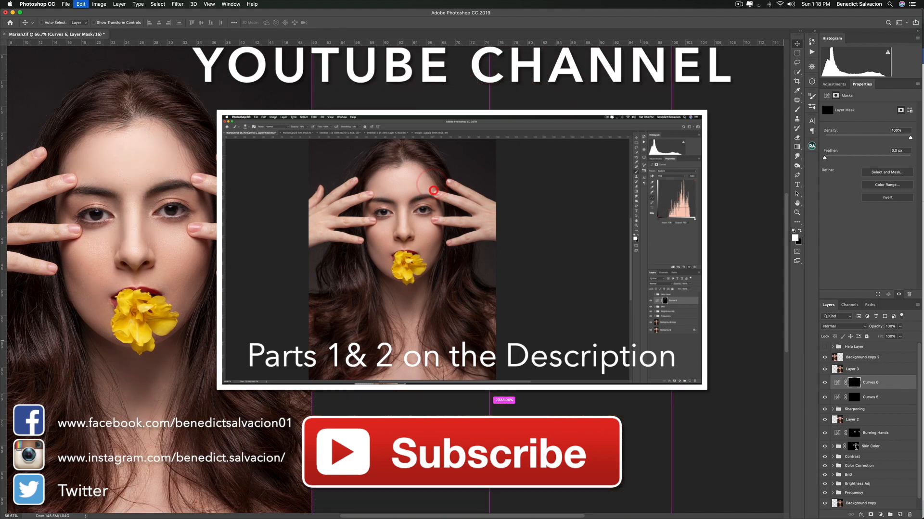
pyautogui.press('super+z')
pyautogui.press('super+z')
pyautogui.press('super+z')
pyautogui.press('super+z')
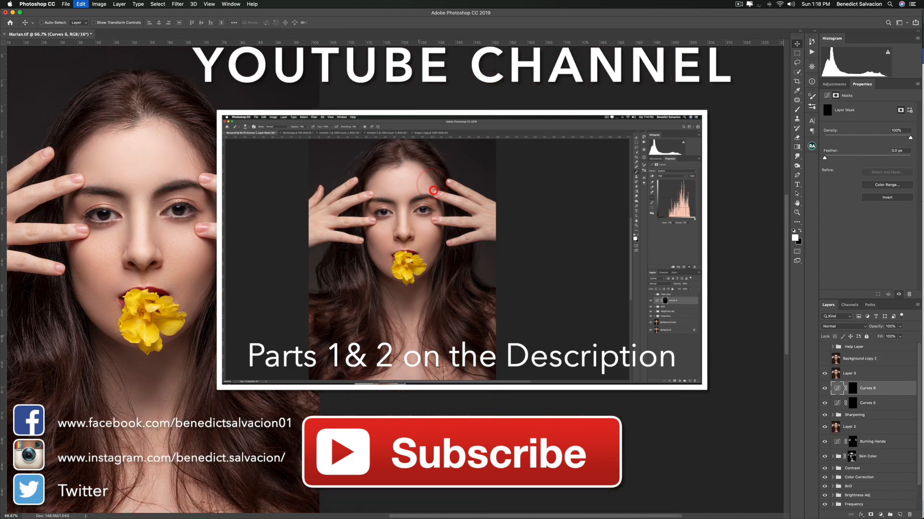